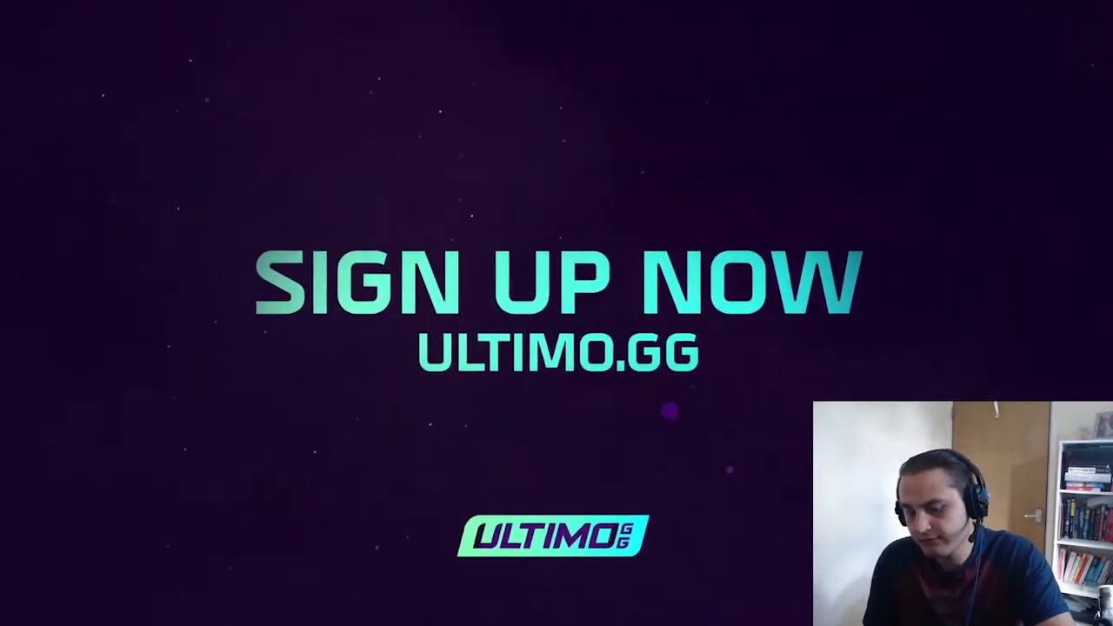
- Pause the rebrand trailer, leave full-screen playback and close the video player
key(space)
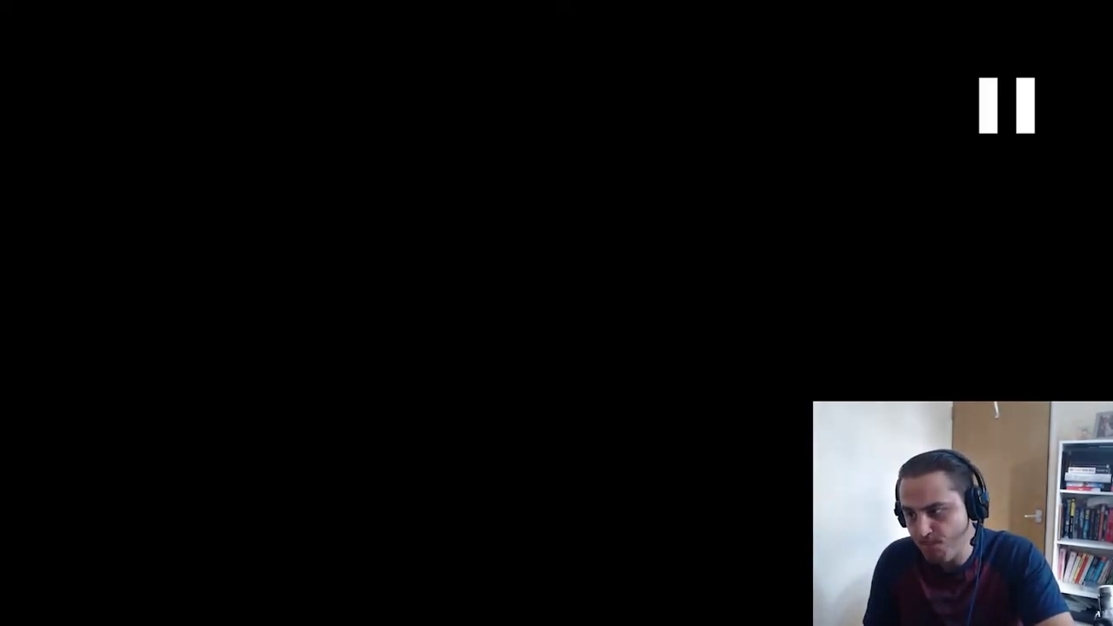
double_click(911, 286)
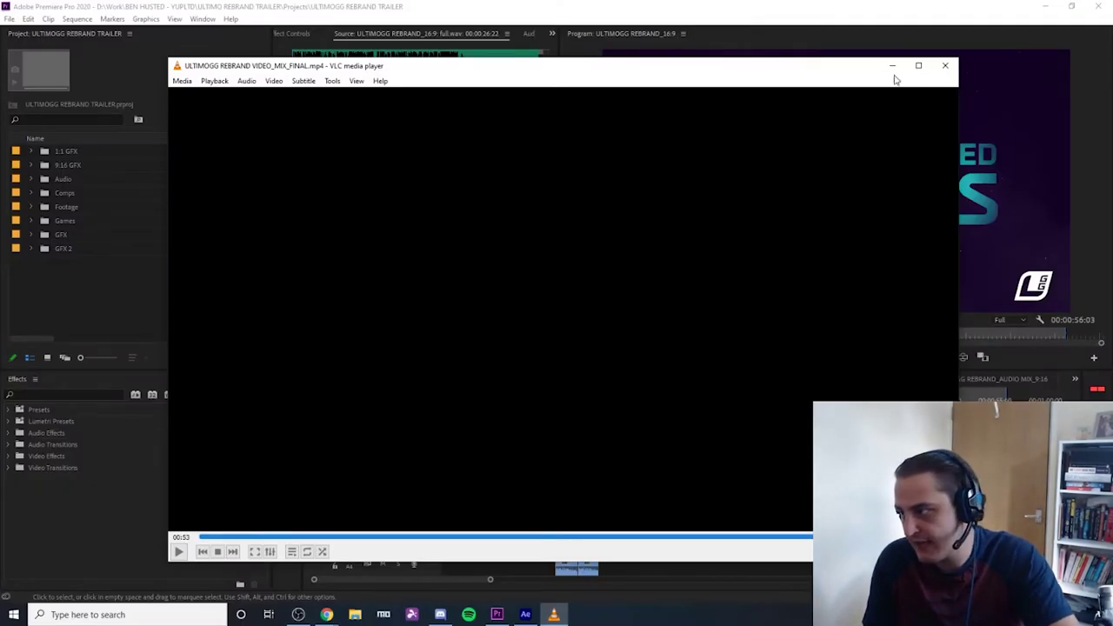
click(945, 68)
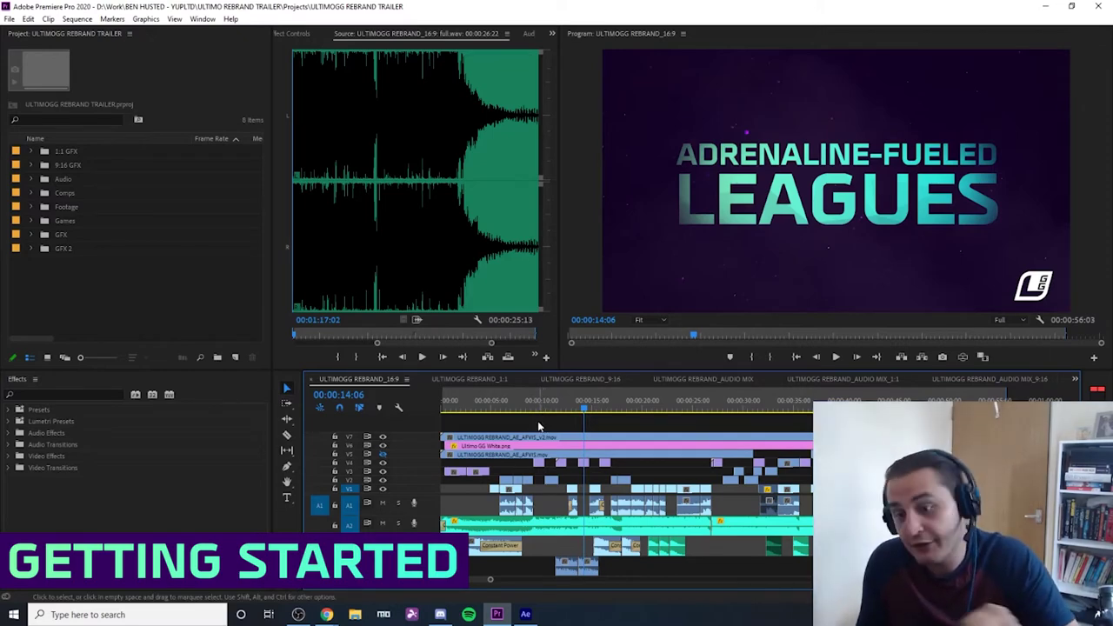
- Switch to Chrome to view the Cyberpunk music track's page on AudioJungle, and close its tab
click(326, 614)
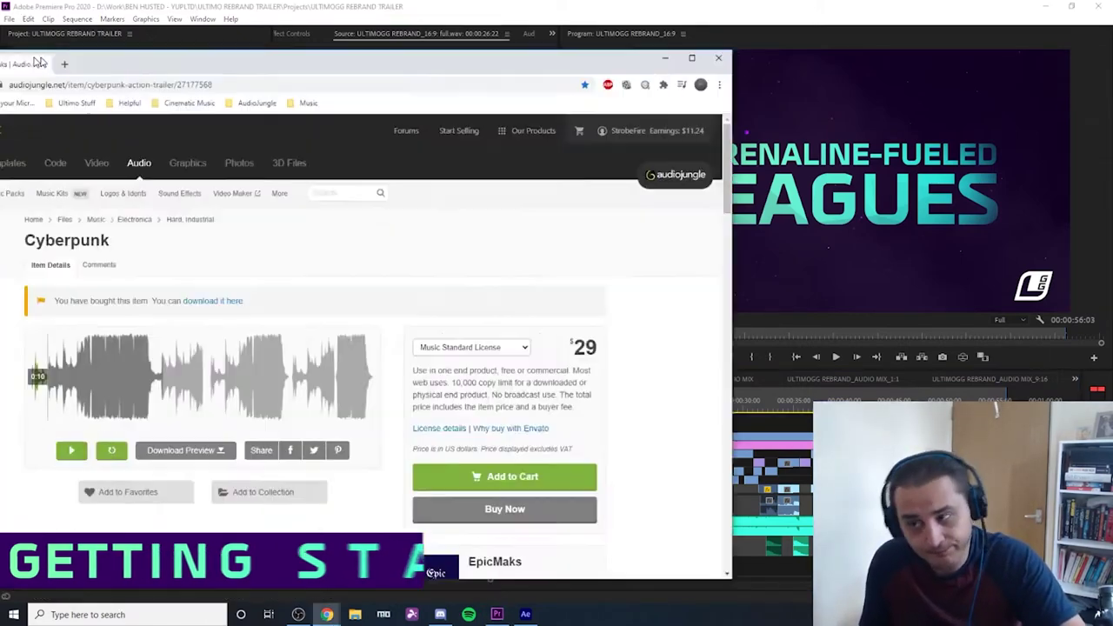
drag(185, 67, 180, 67)
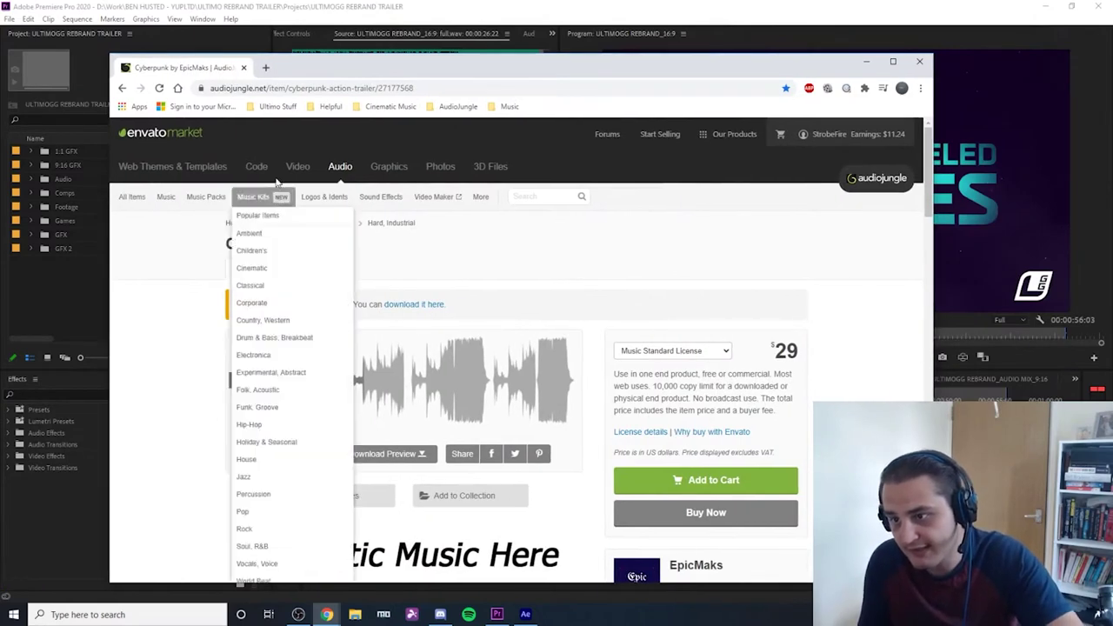
drag(316, 250, 194, 246)
click(171, 276)
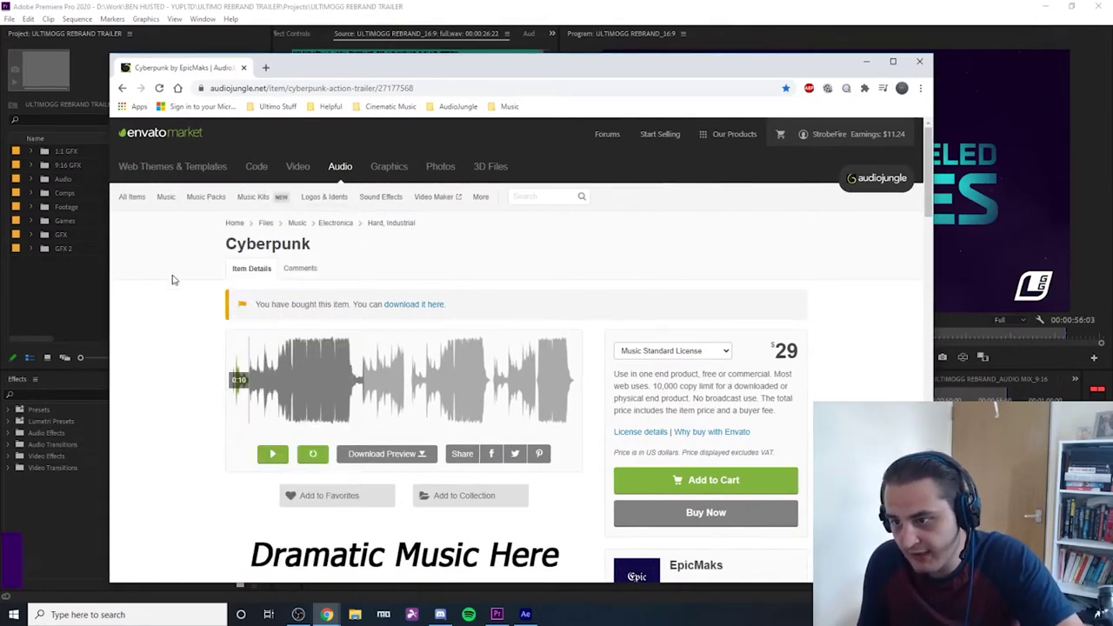
scroll(196, 347, down, 2)
scroll(272, 460, up, 2)
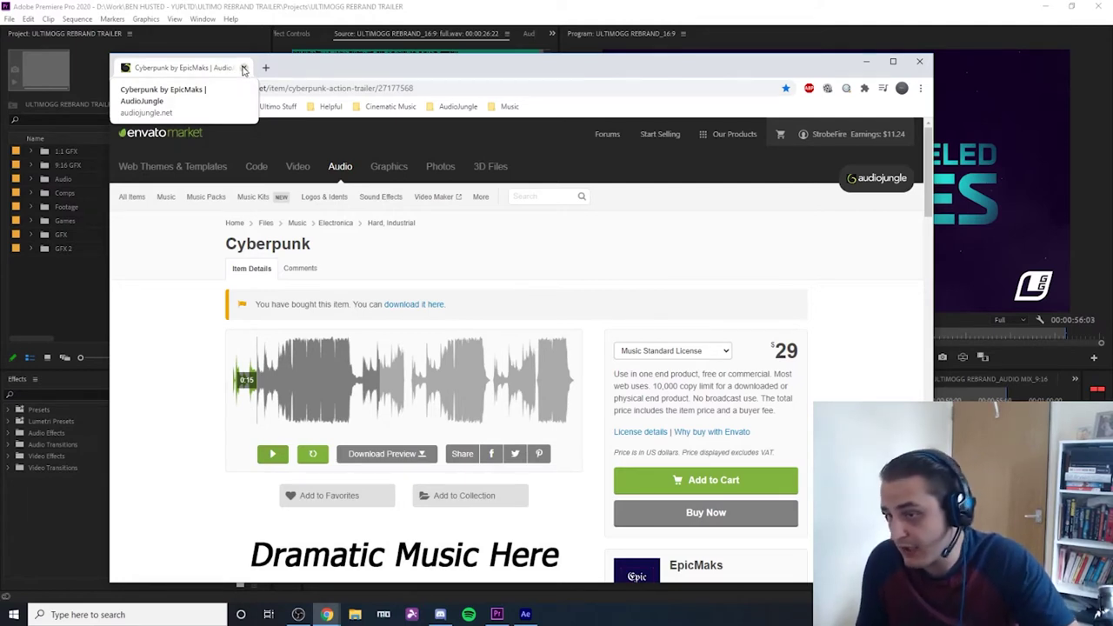
click(244, 68)
click(117, 308)
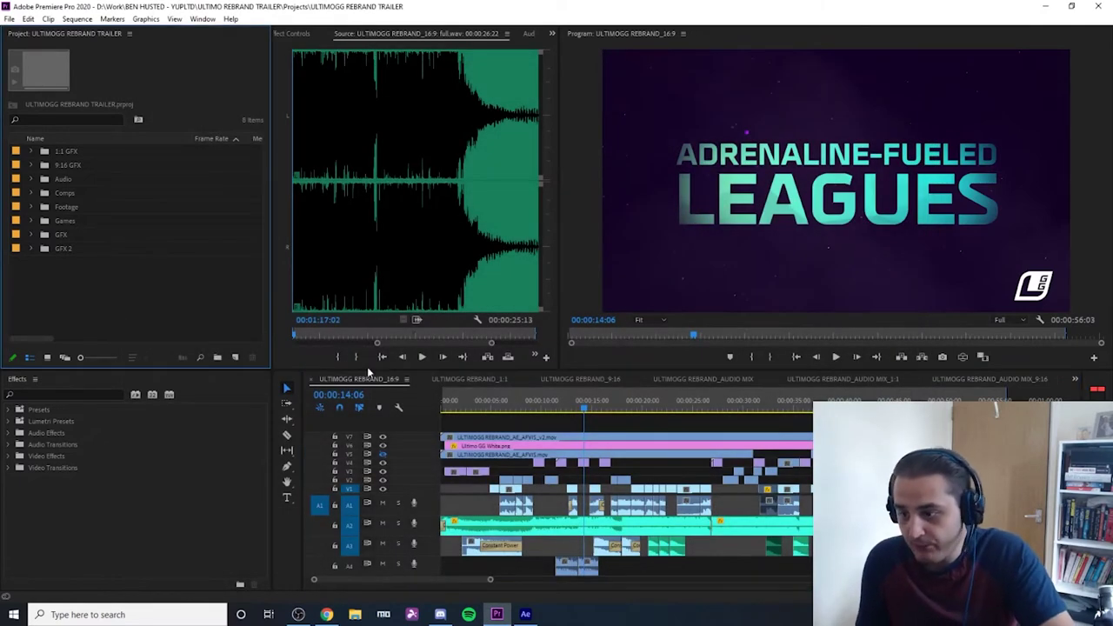
- Solo the A2 music track in the ULTIMOGG REBRAND_16:9 sequence and listen to it from the start
click(344, 382)
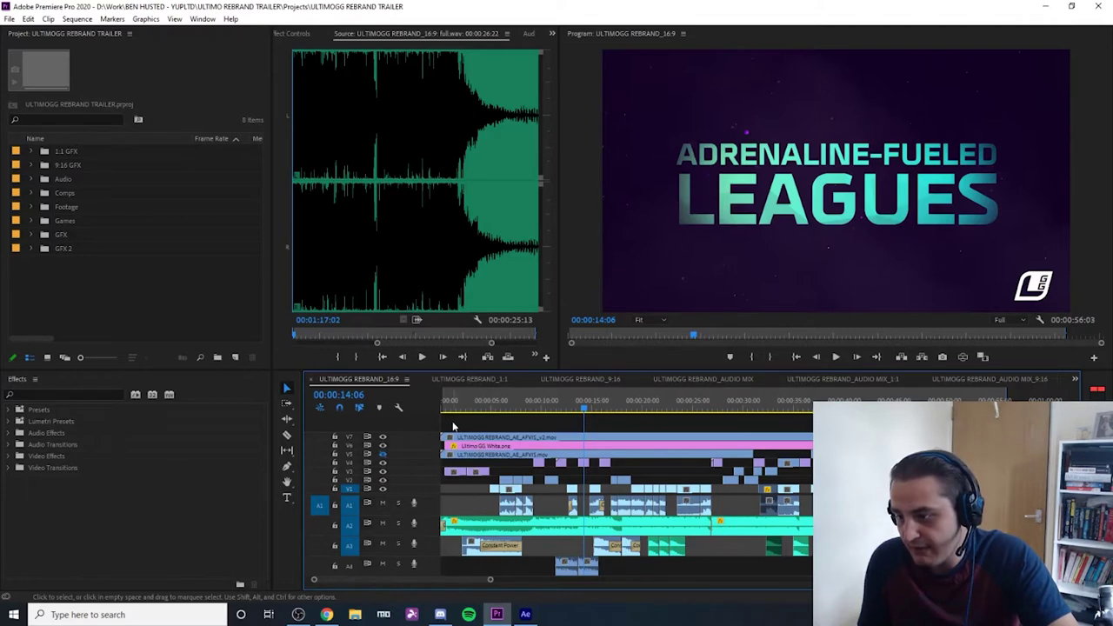
drag(442, 418, 758, 522)
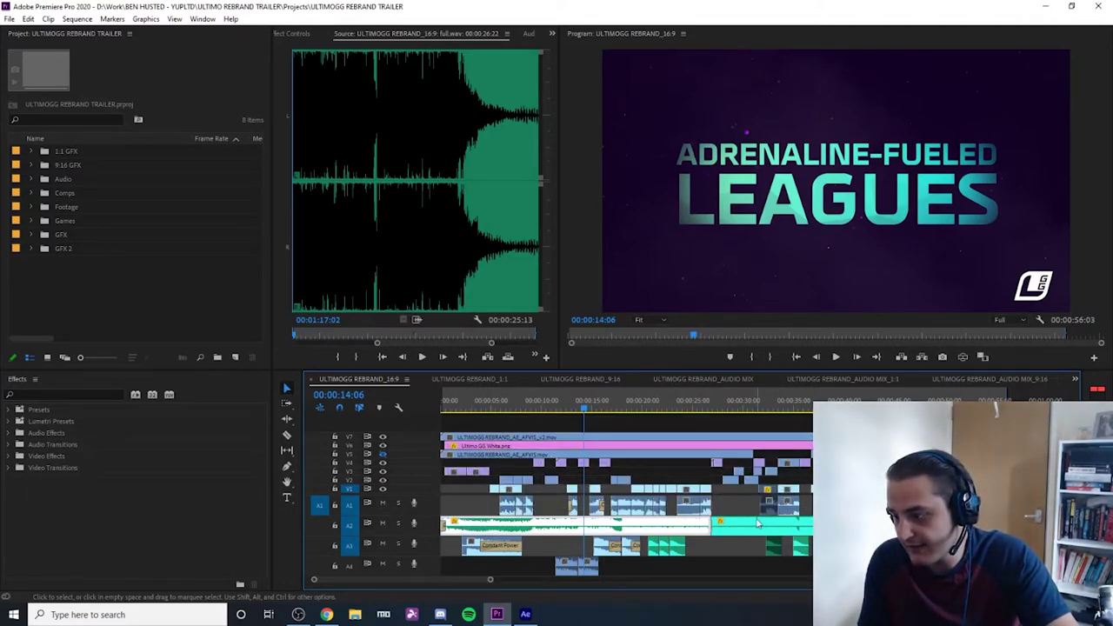
key(Home)
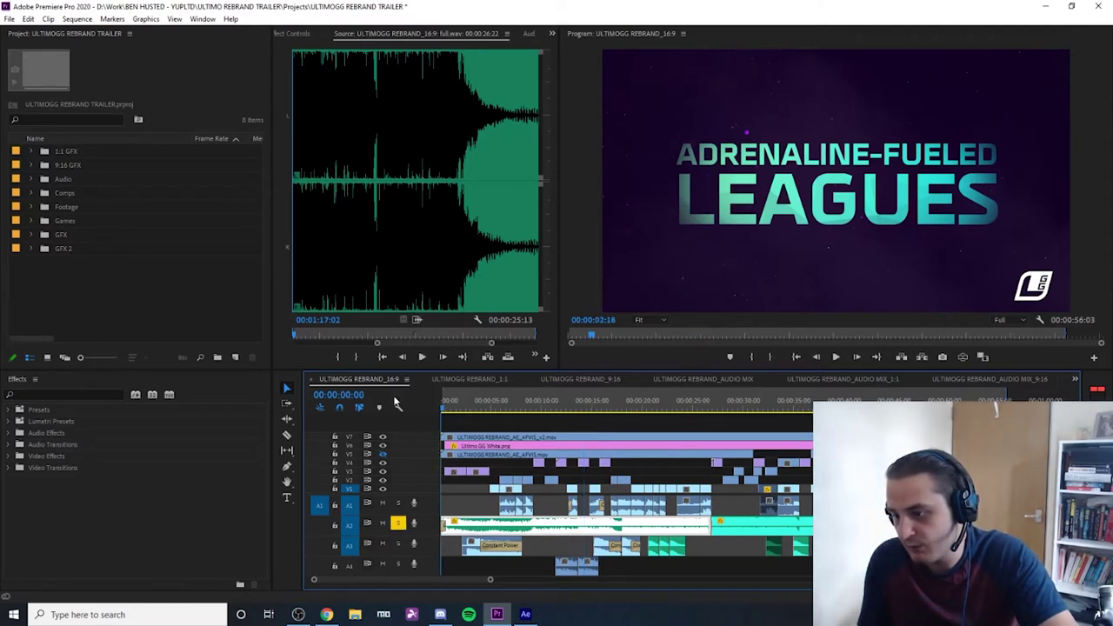
key(space)
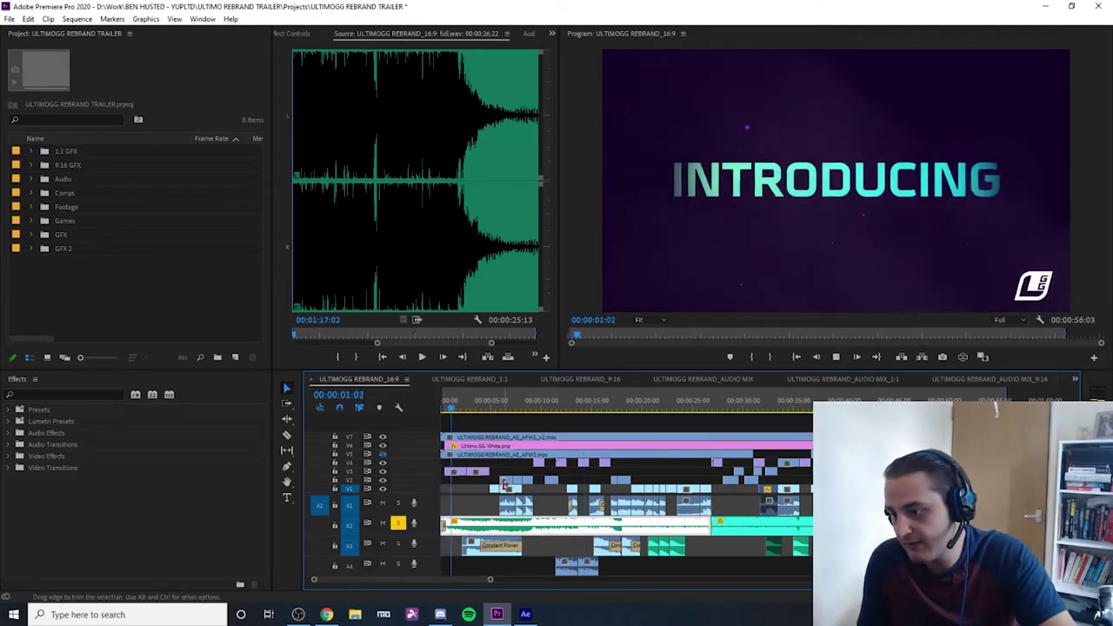
key(space)
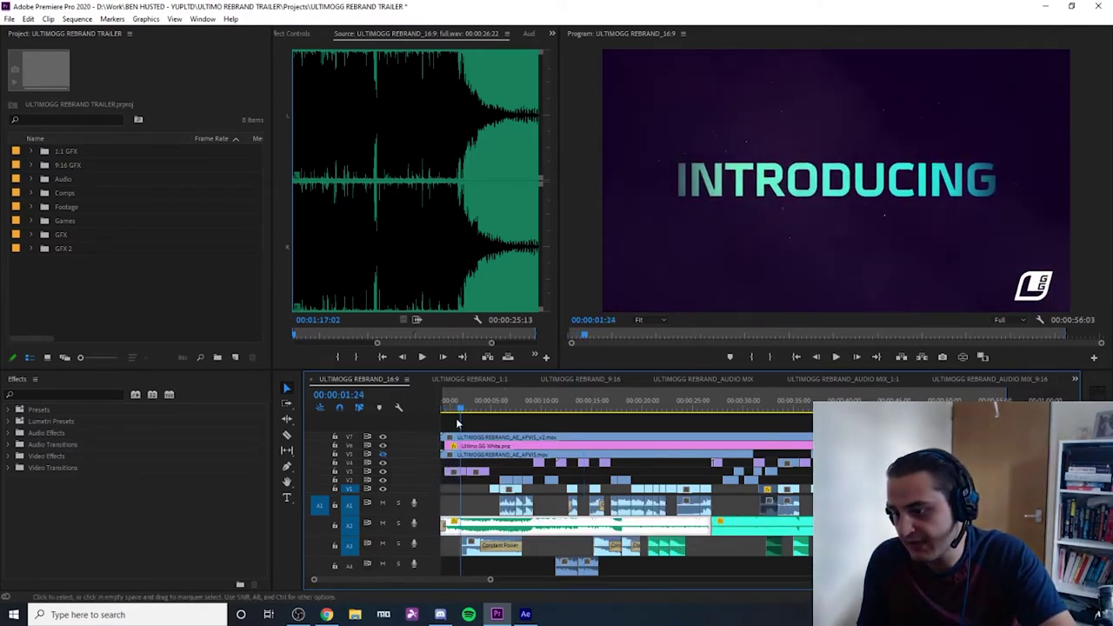
key(space)
key(space)
click(458, 505)
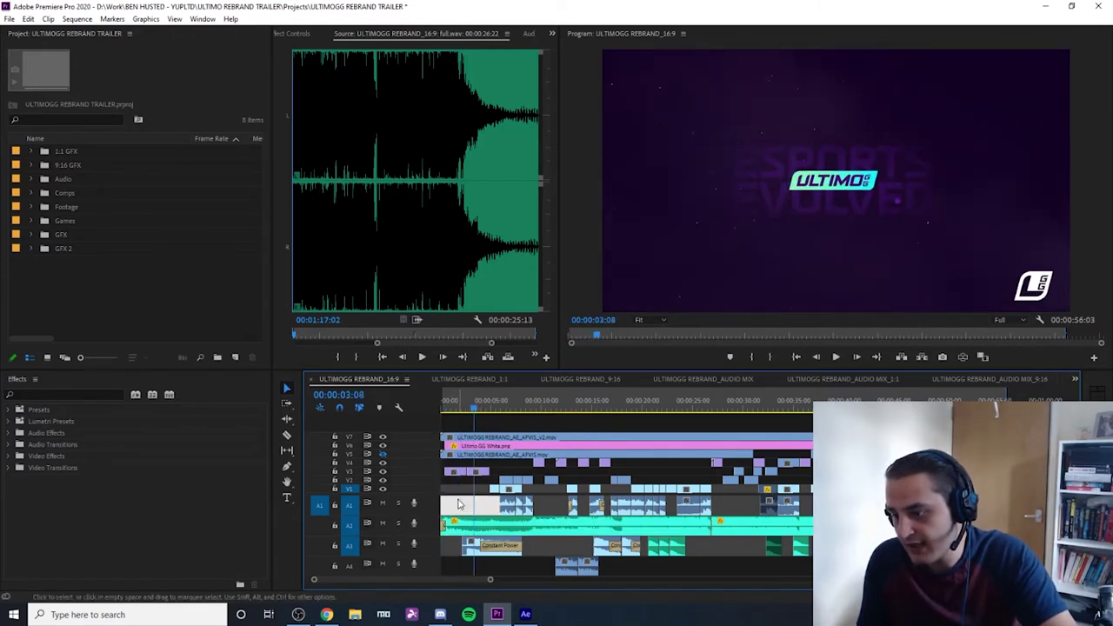
- Scrub to the title cards near 2 and 9 seconds to compare them with the music, returning to the Introducing card
mouse_move(460, 402)
mouse_down()
mouse_move(443, 404)
mouse_move(462, 404)
mouse_up()
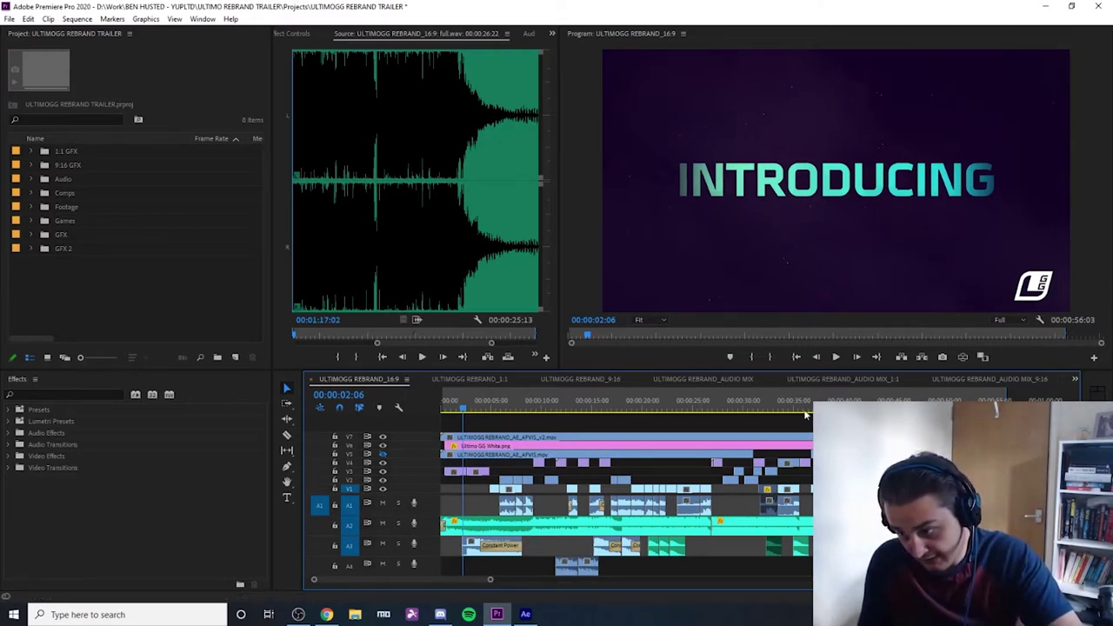
click(539, 404)
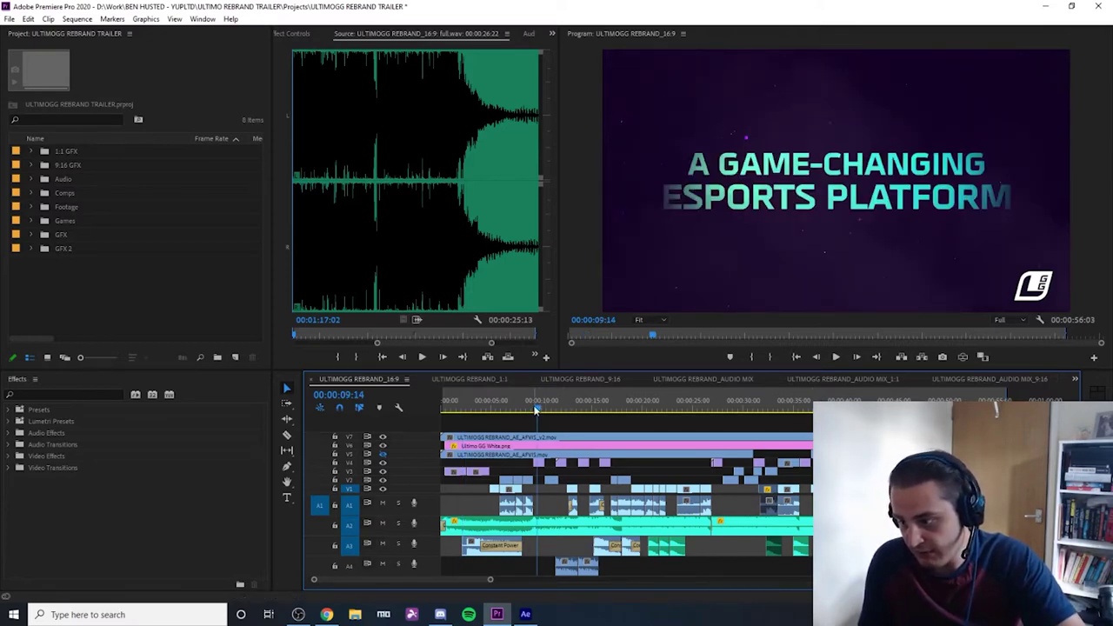
drag(536, 408, 539, 409)
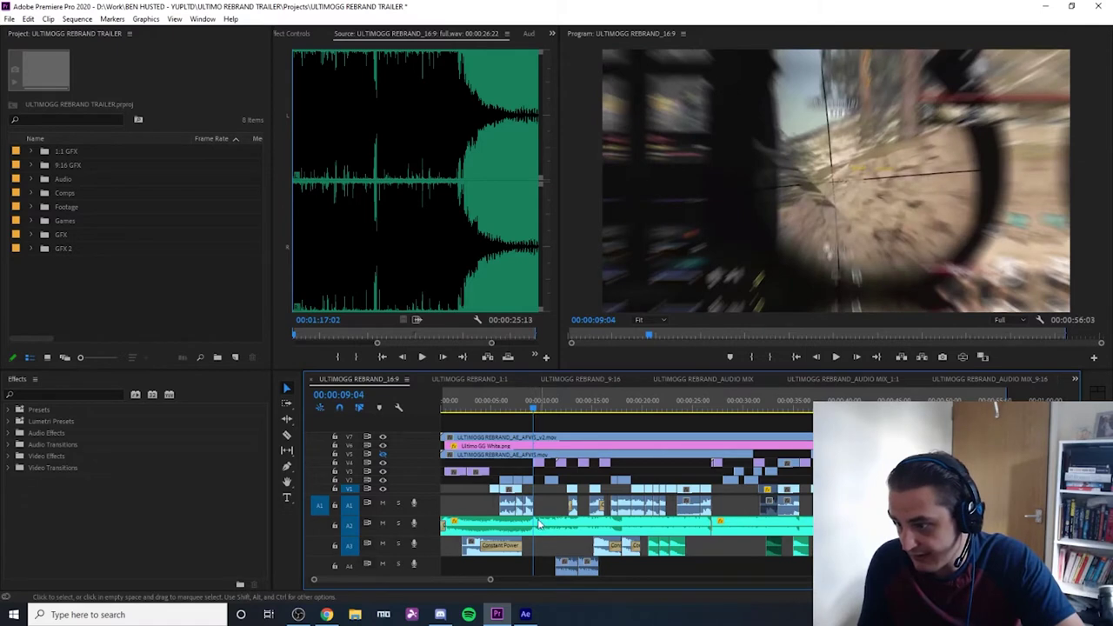
click(456, 401)
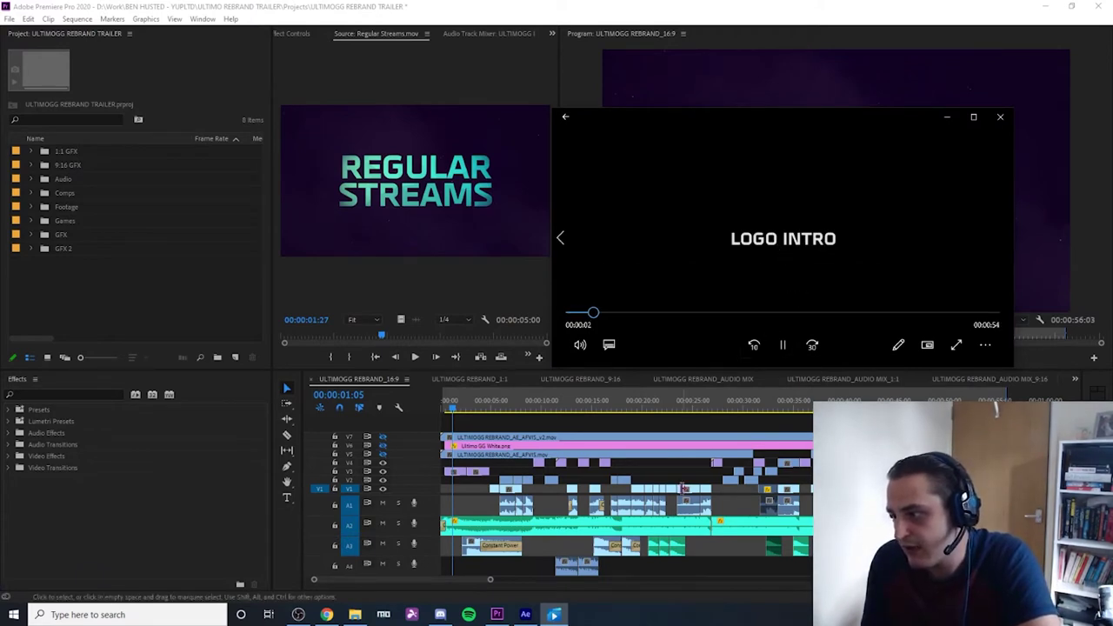
- Pause the ULTIMOGG REBRAND_Music-Text Edit preview and close its player
click(783, 345)
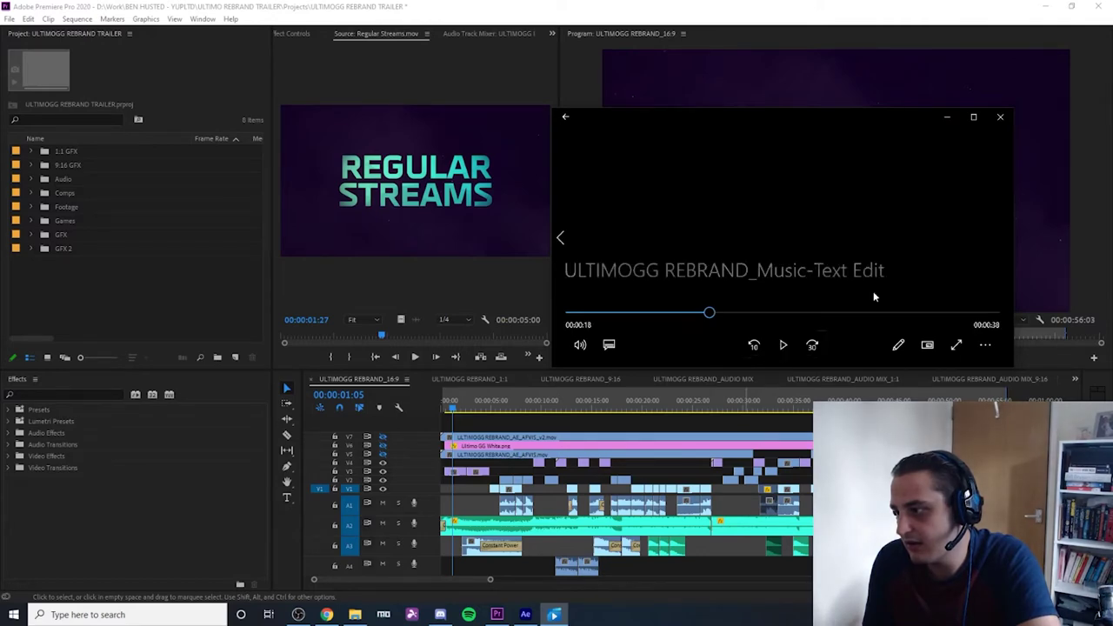
click(1000, 116)
- Create a new legacy title with the default settings for the introduction
click(9, 18)
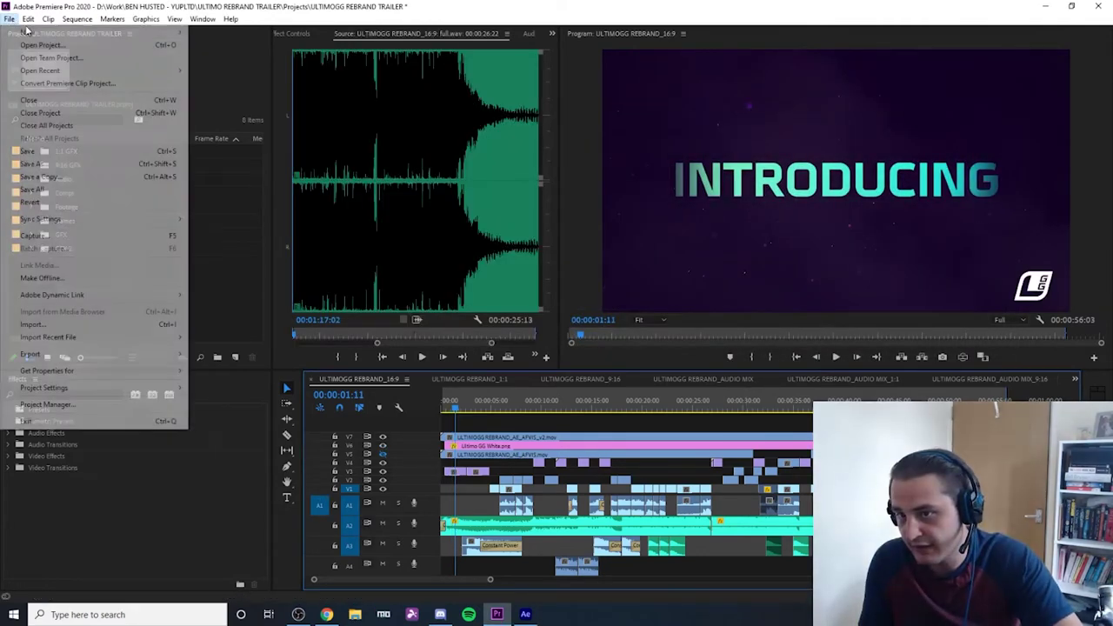
mouse_move(131, 34)
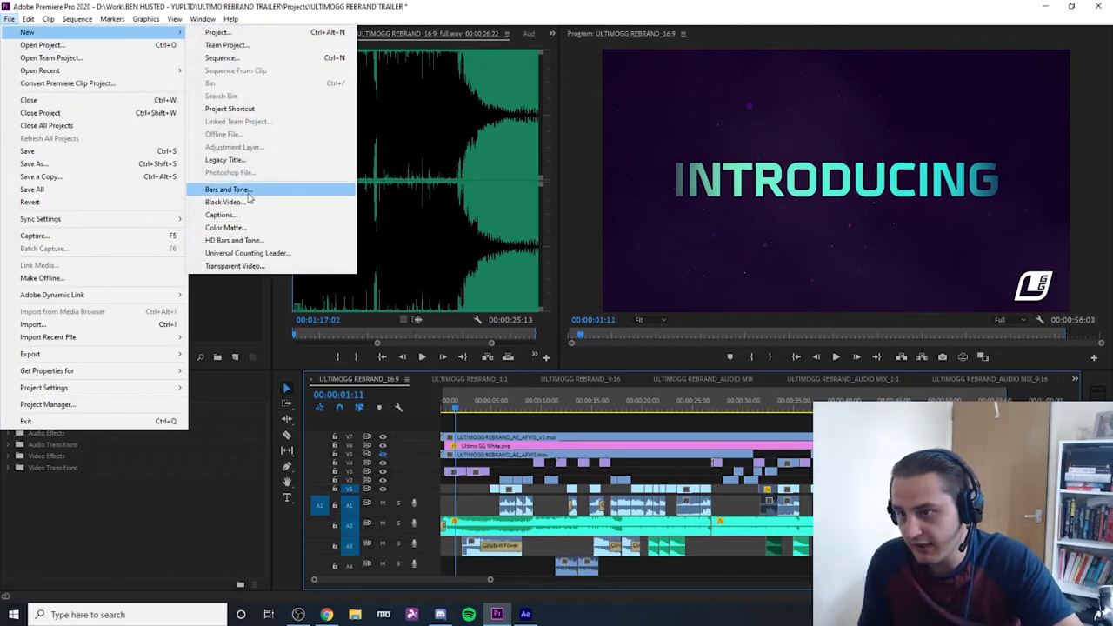
click(222, 160)
key(Return)
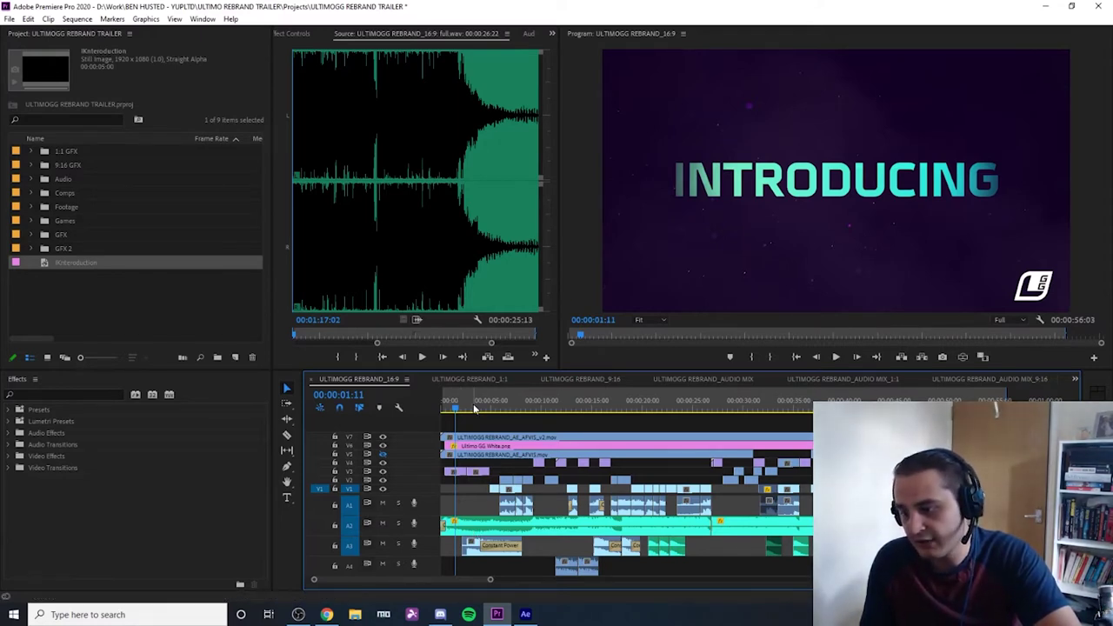
- Scrub through the sequence's title cards and gameplay clips, return to the Introducing card, and save the project
drag(476, 408, 609, 400)
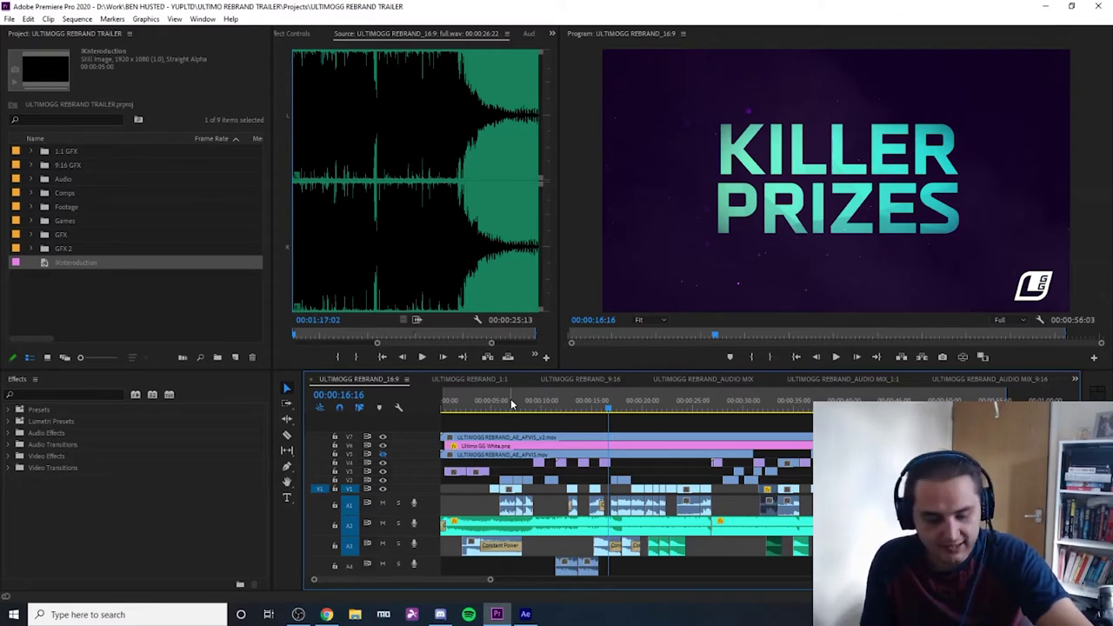
click(766, 401)
key(ctrl+s)
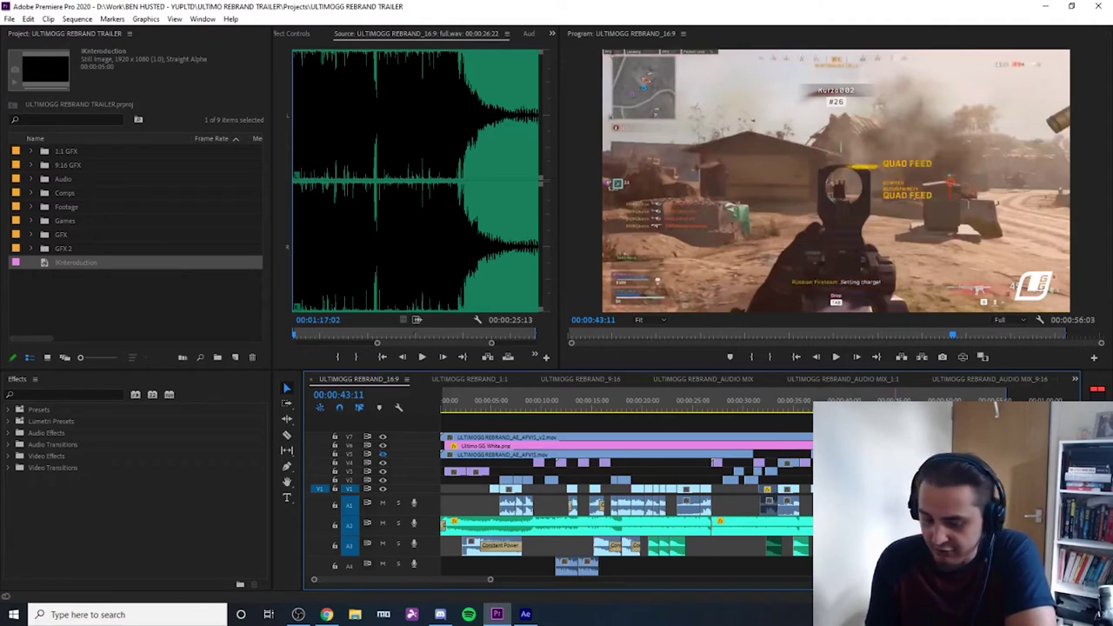
key(Home)
key(ctrl+s)
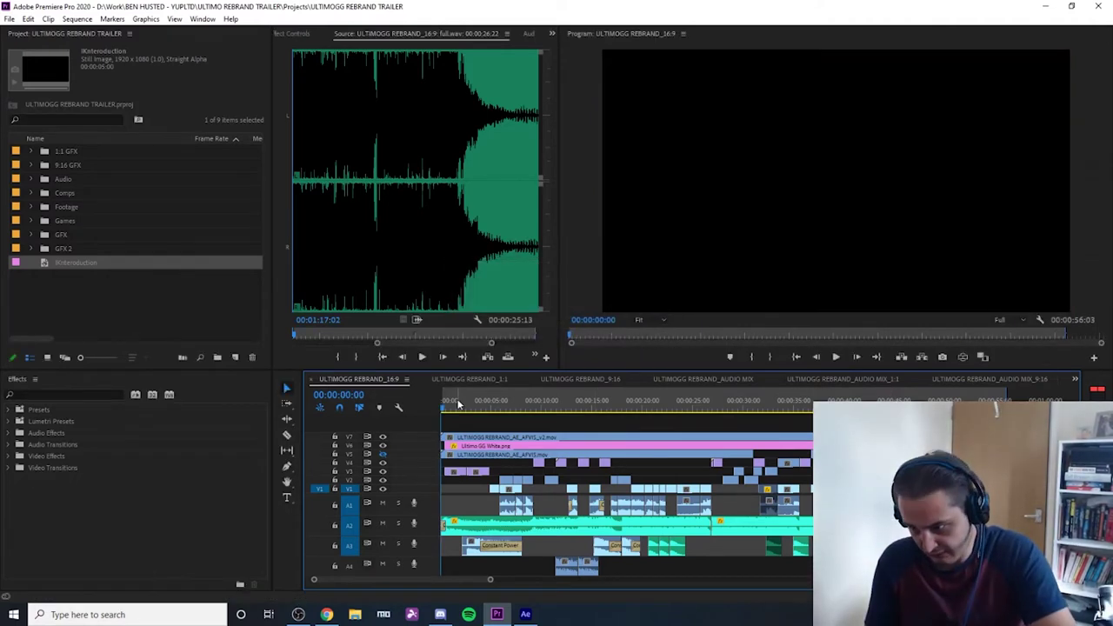
click(455, 403)
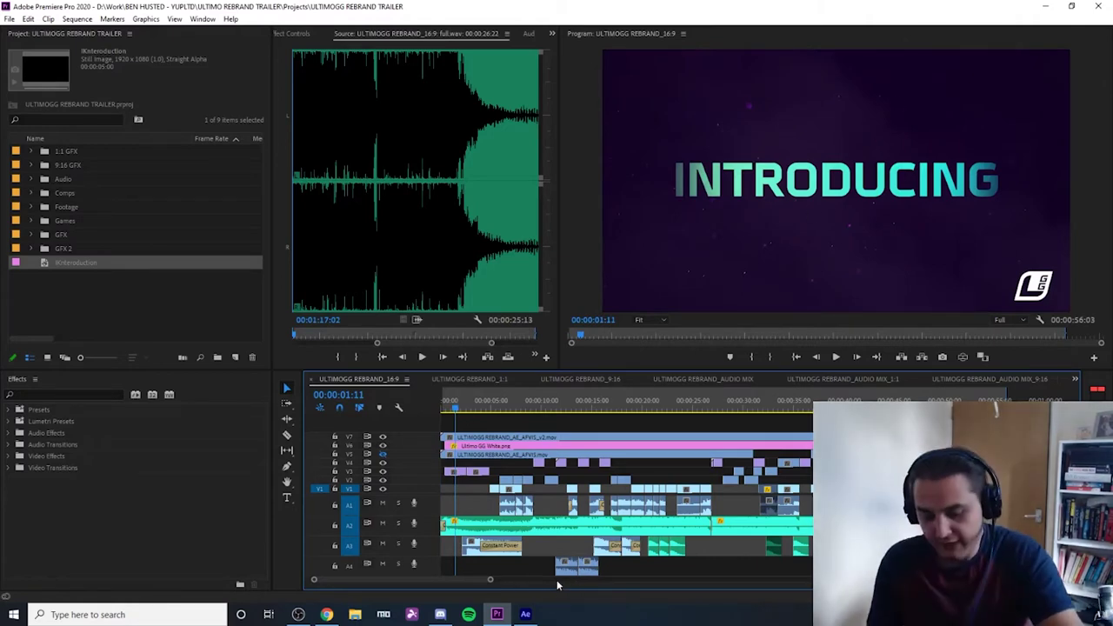
key(ctrl+s)
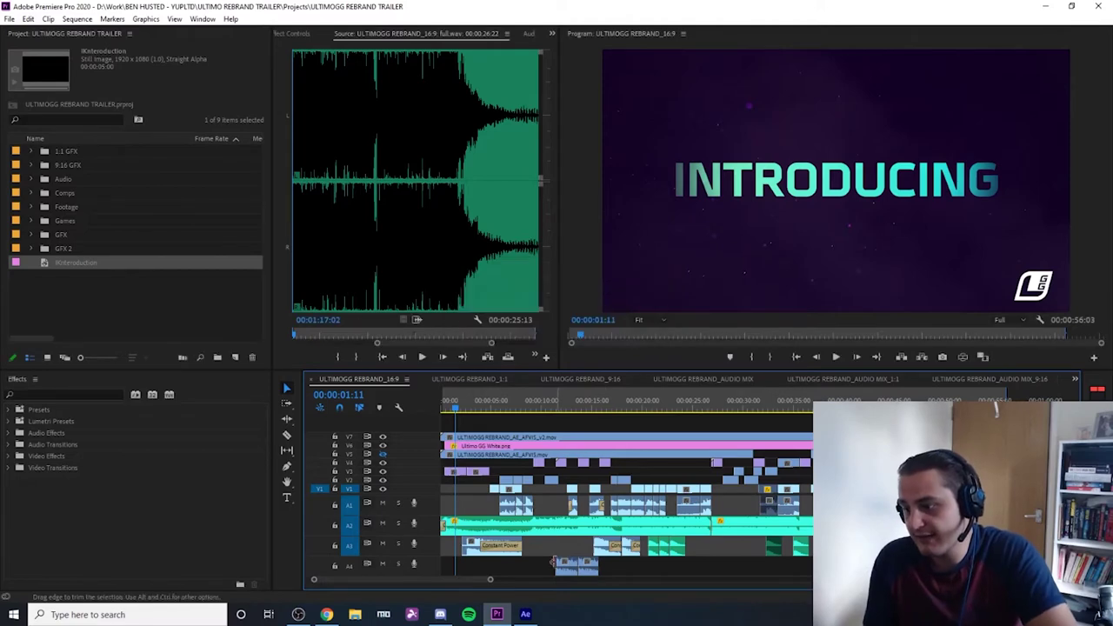
- Switch to After Effects and check frames of the Weekly Tournaments composition around the first second
click(526, 616)
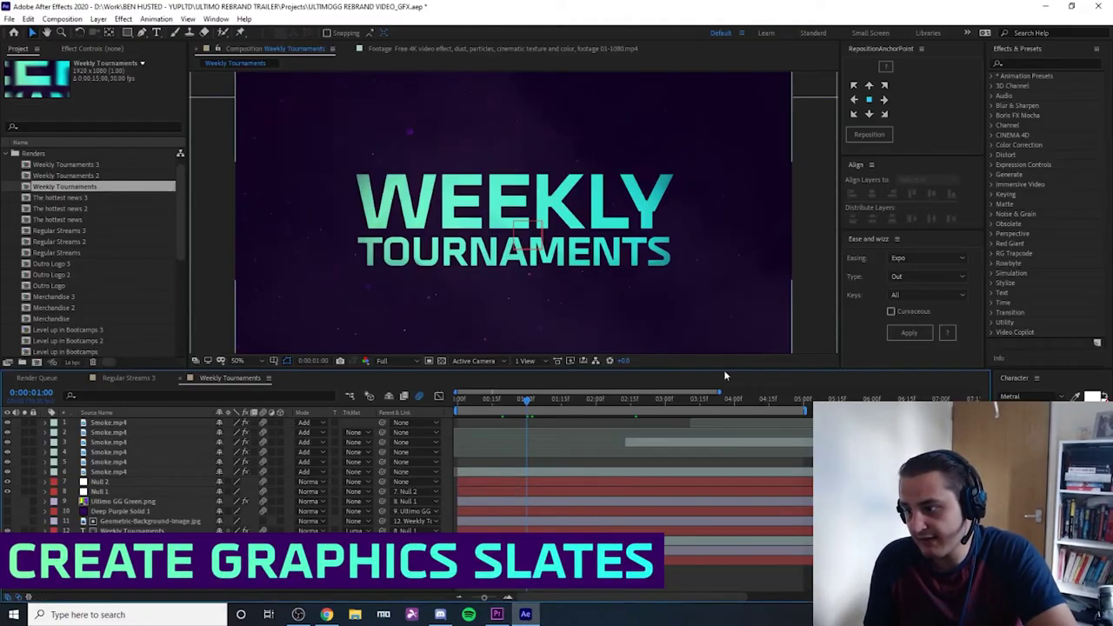
click(529, 400)
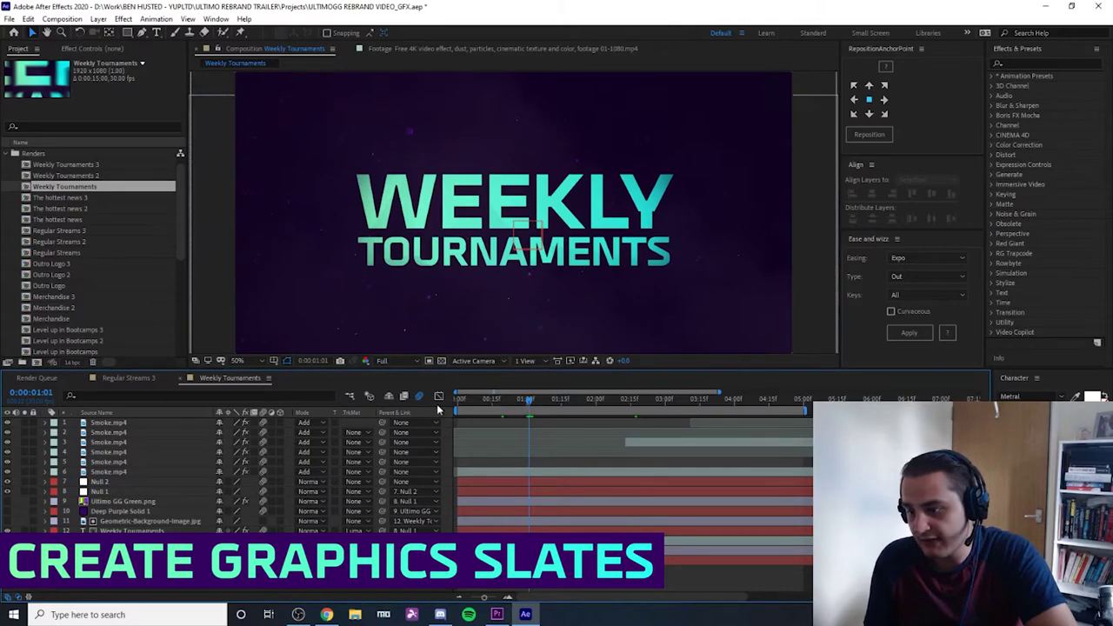
click(501, 400)
- View the settings for a new composition without creating one
click(66, 20)
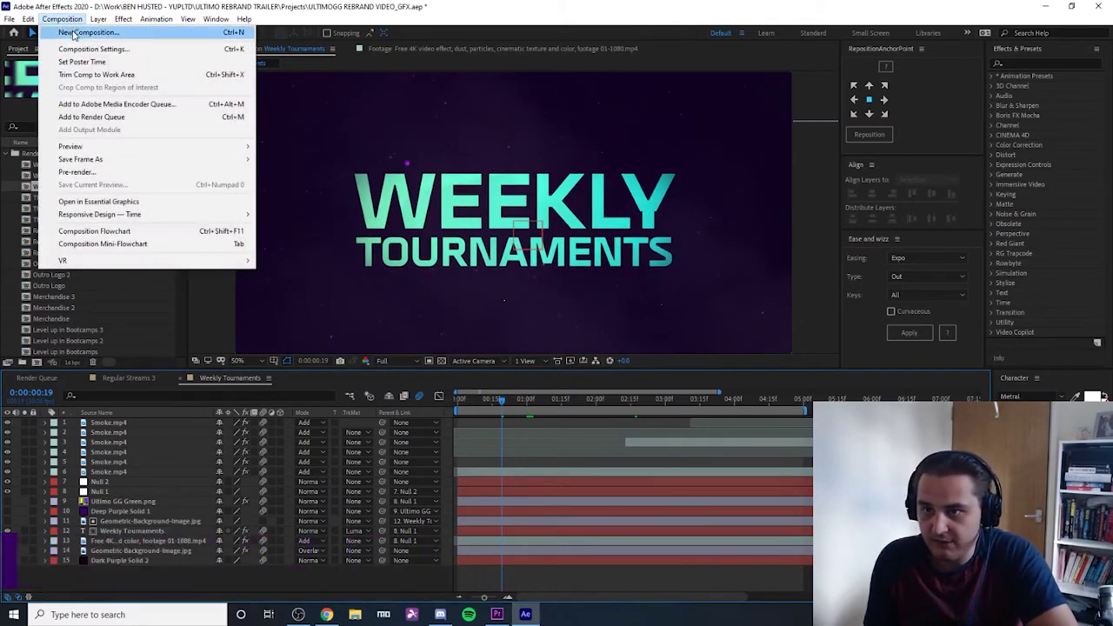
click(87, 32)
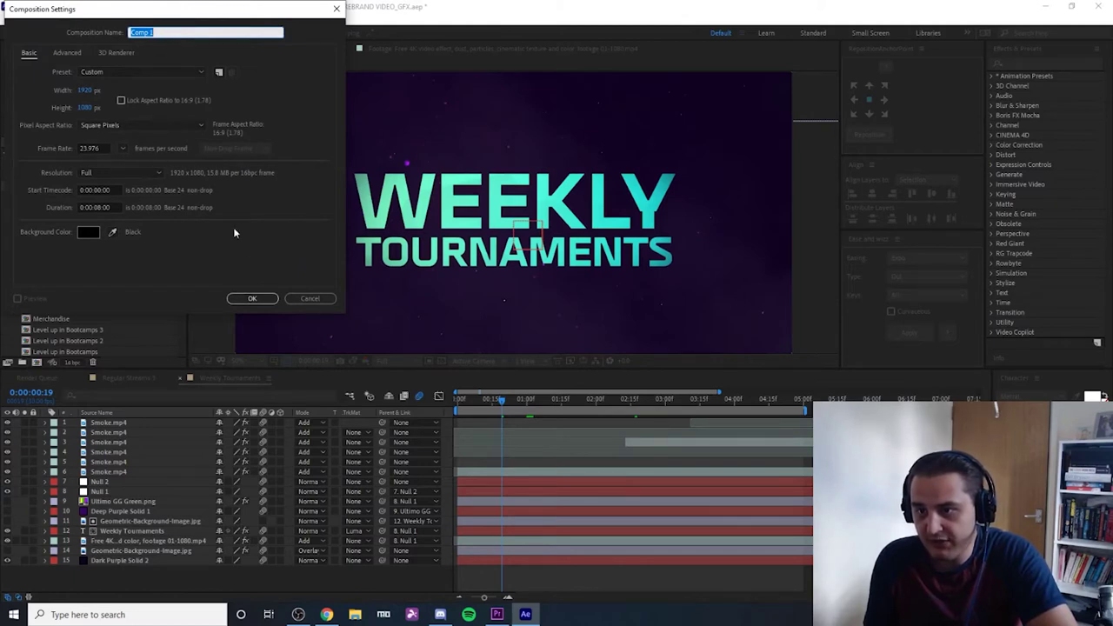
click(299, 299)
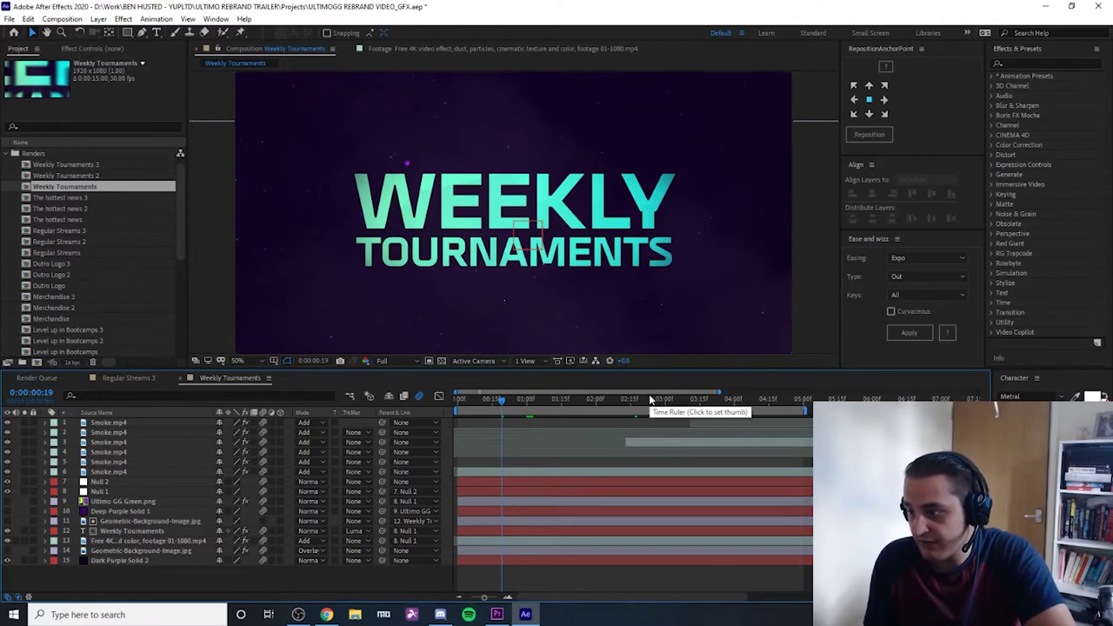
- Scrub through the Weekly Tournaments composition from about five seconds back to about one and a half seconds
click(803, 405)
drag(802, 405, 578, 409)
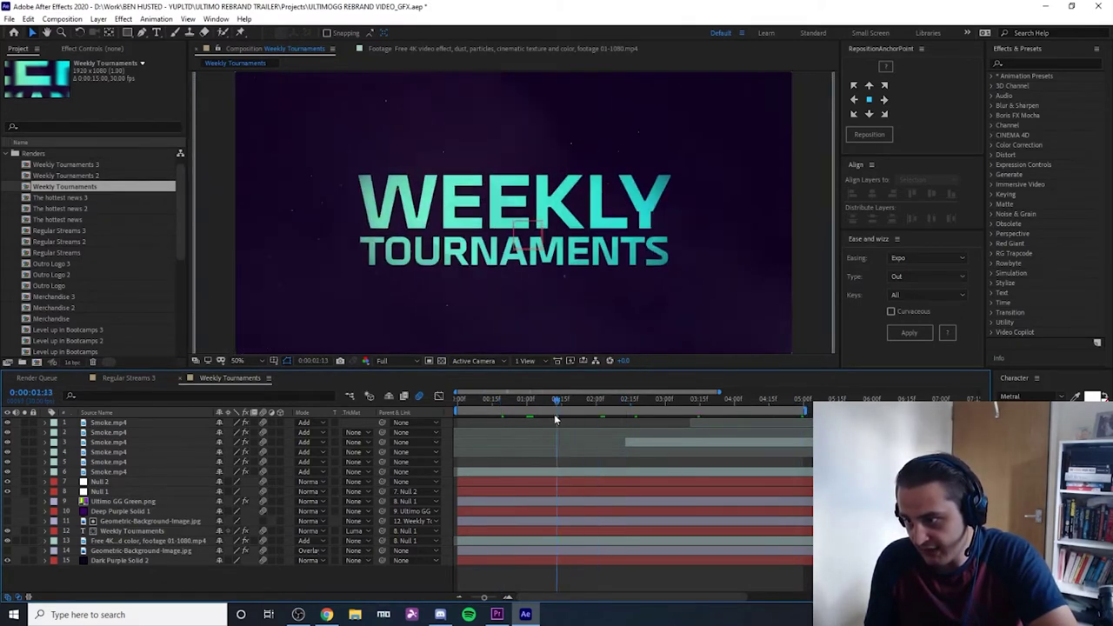
key(Page_Up)
key(Page_Up)
key(Page_Up)
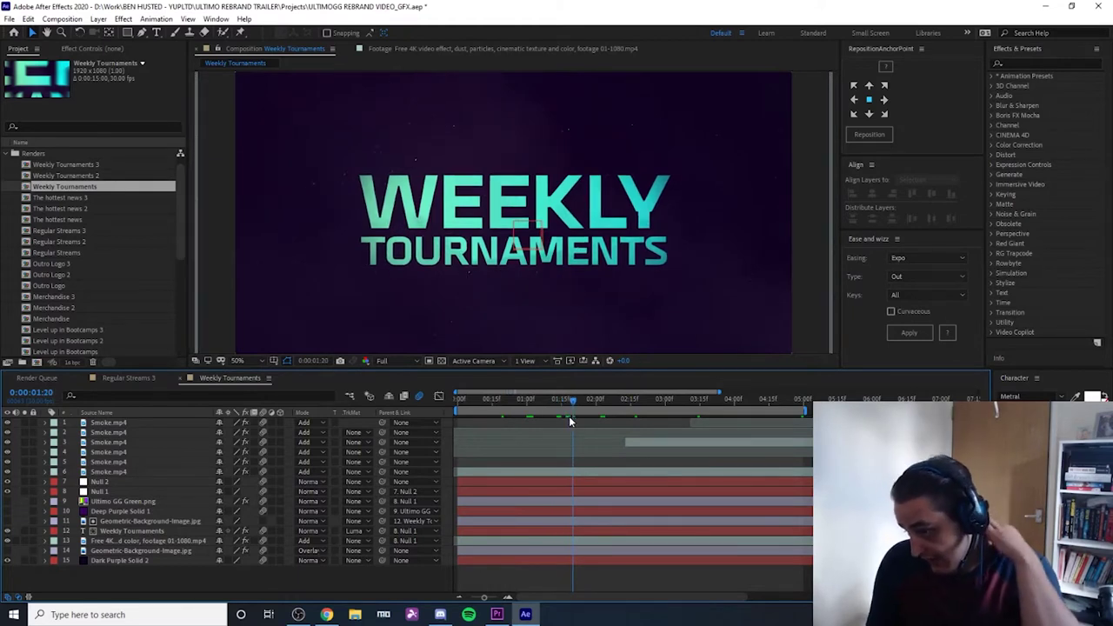
- Inspect the Weekly Tournaments title layer by opening its text for editing, leaving the wording as it is
click(129, 531)
double_click(130, 531)
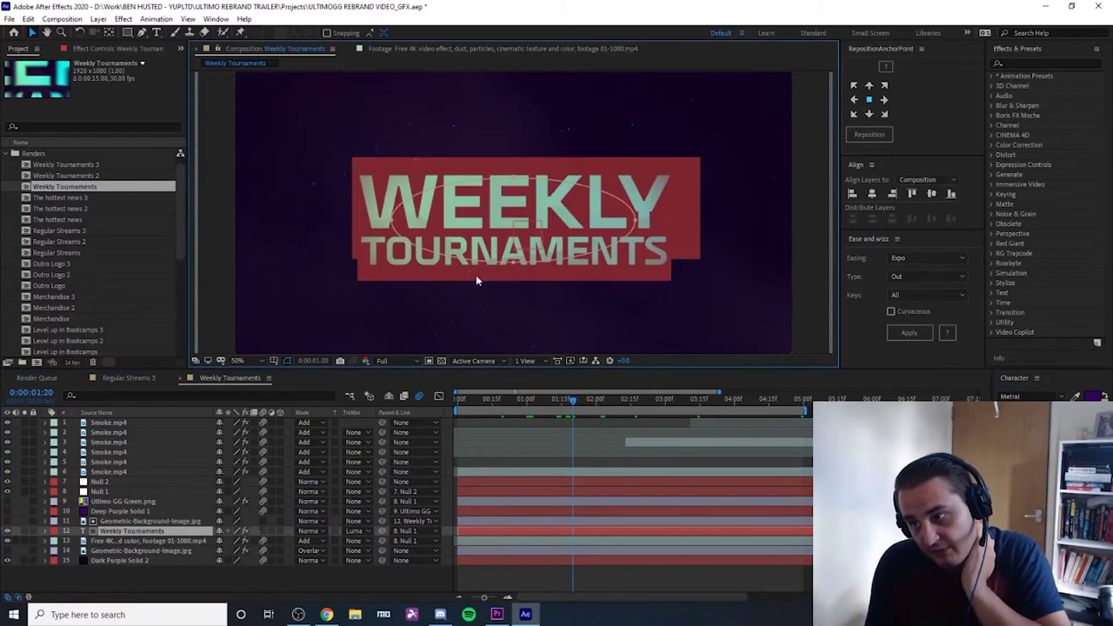
click(230, 575)
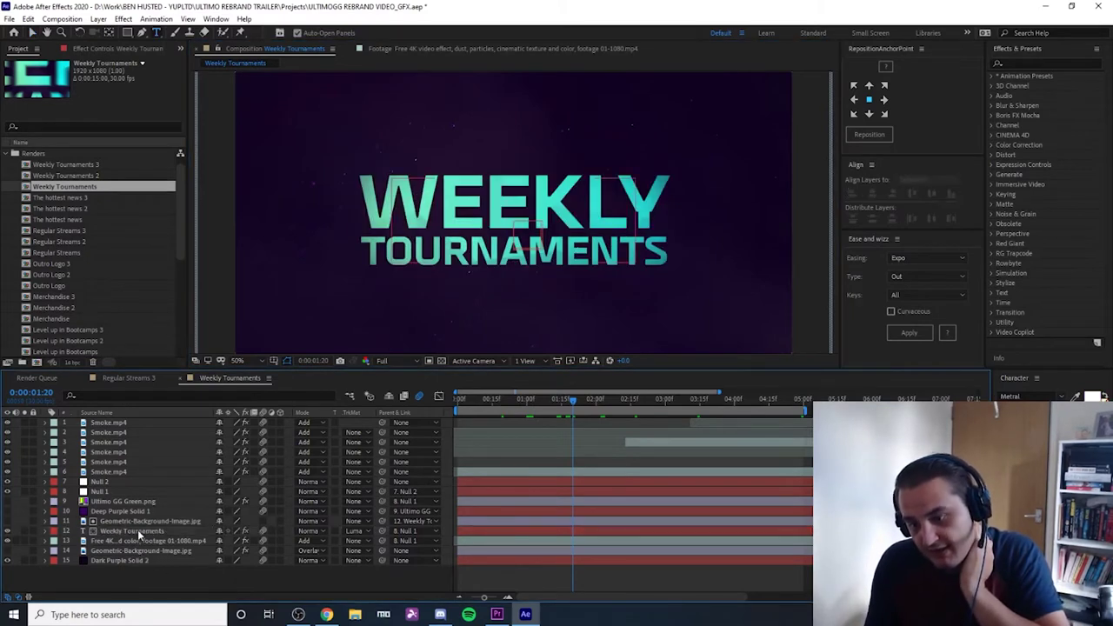
click(137, 530)
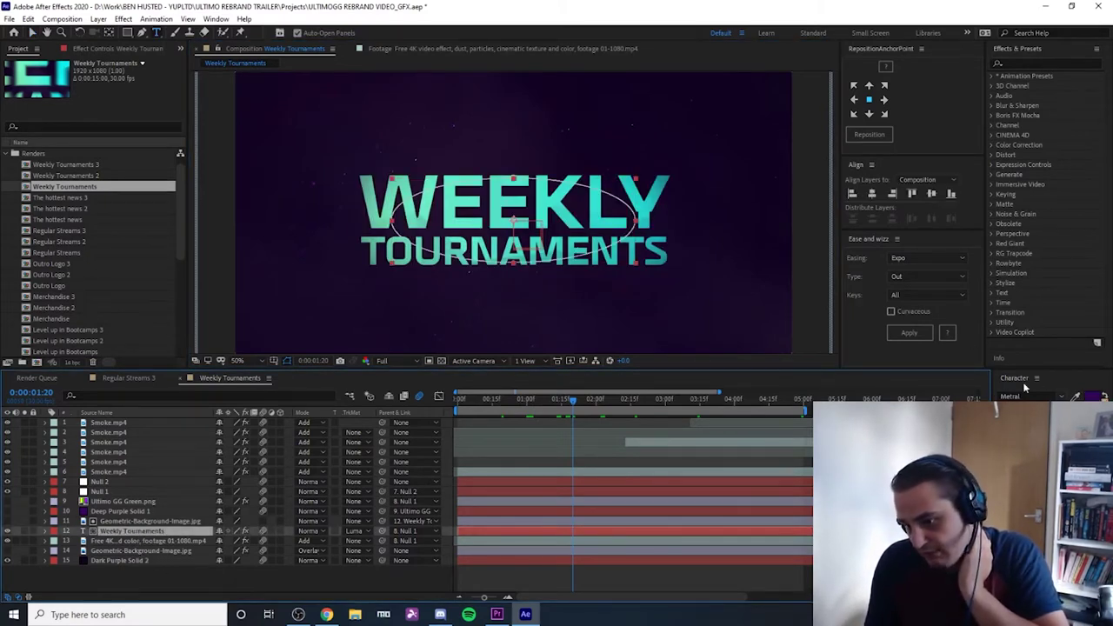
click(171, 583)
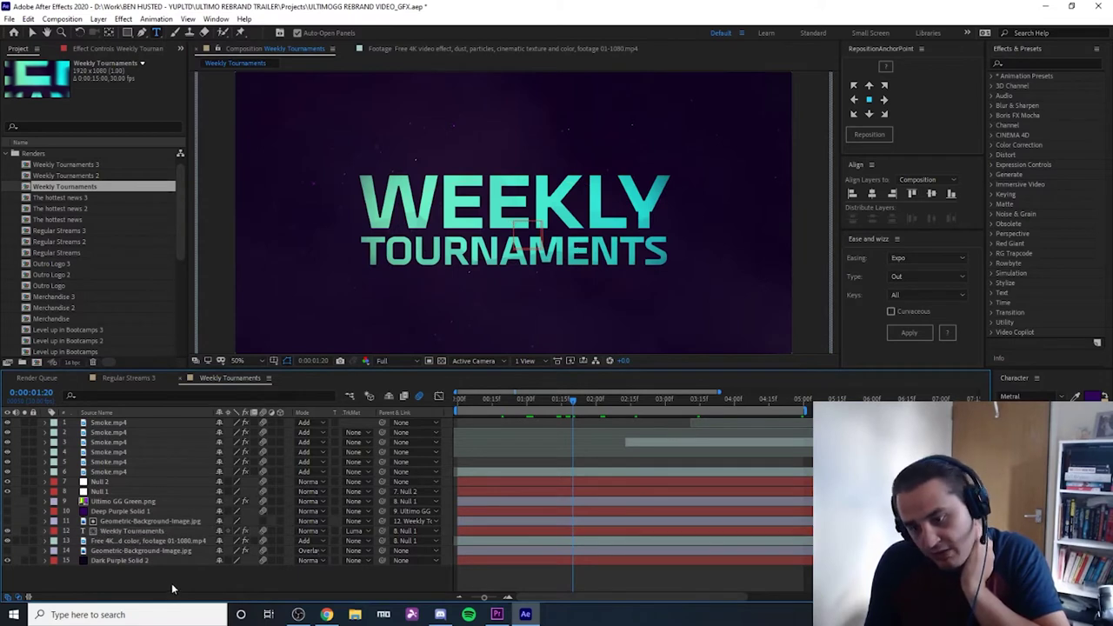
- Hide and reshow the Dark Purple Solid 2 background layer to compare the frame, and select that layer
click(8, 560)
click(8, 561)
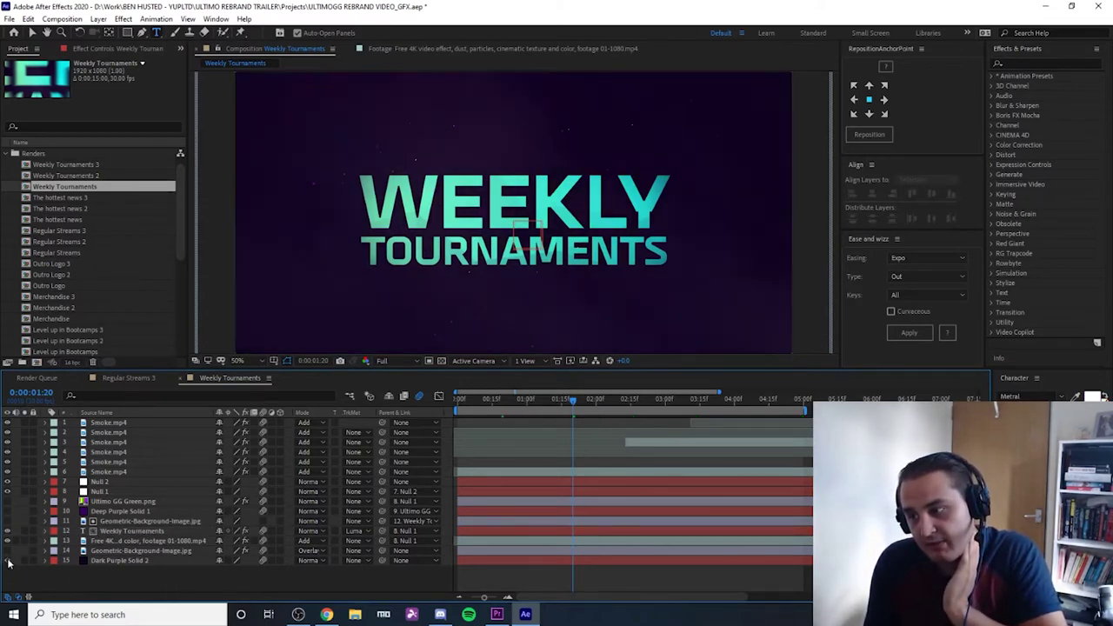
click(7, 561)
click(8, 561)
click(139, 562)
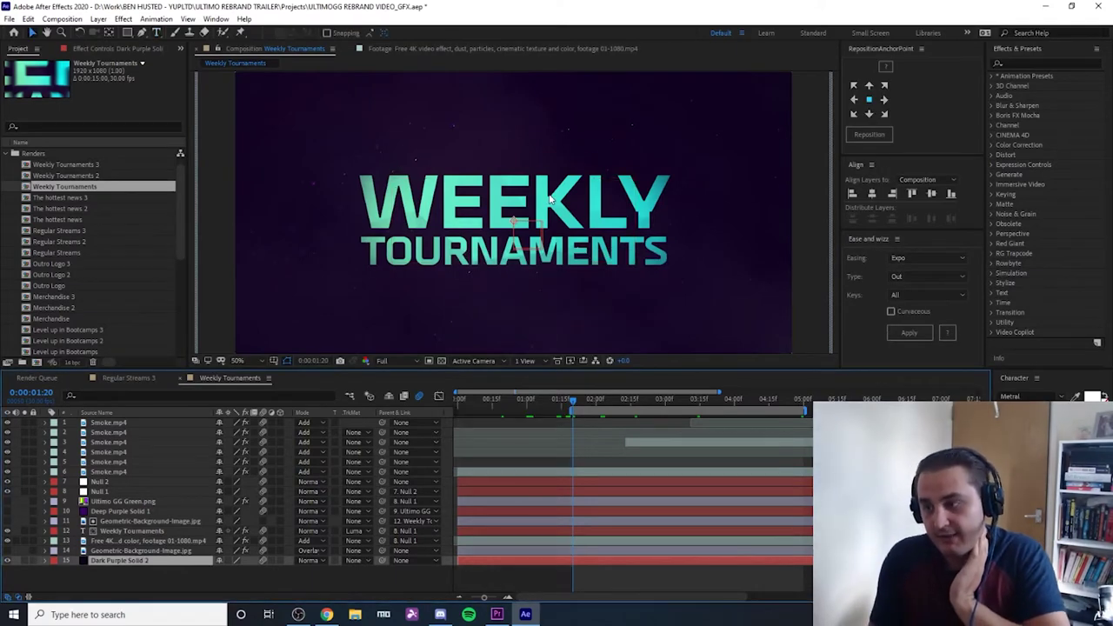
click(112, 570)
click(114, 561)
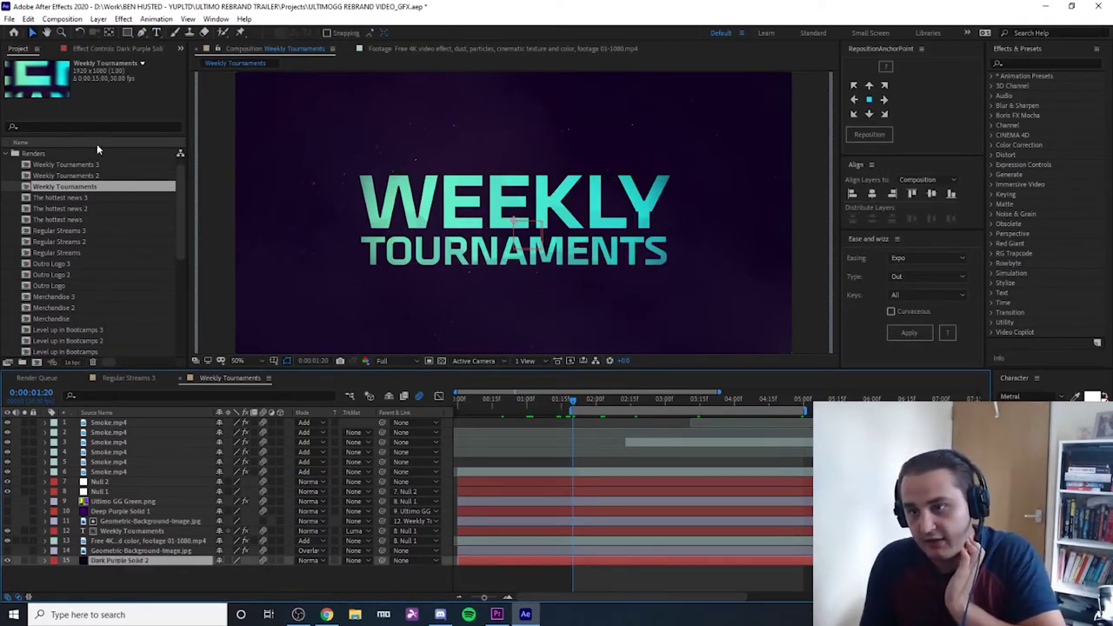
- Check the effects, solid settings and colour of Dark Purple Solid 2 without changing them, and deselect the layer
click(109, 49)
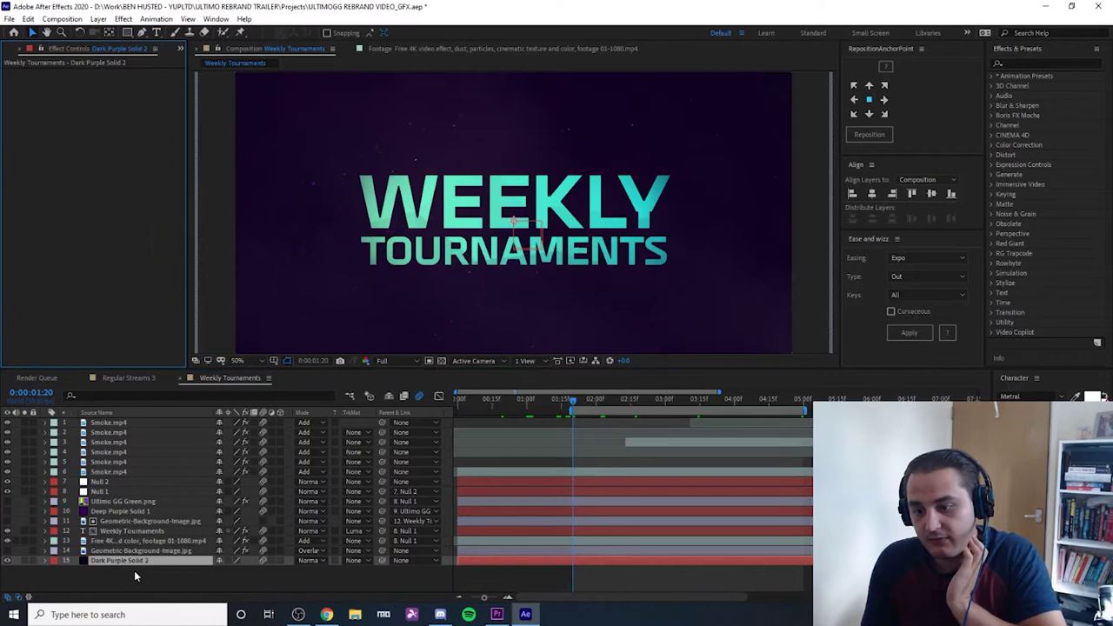
click(98, 18)
click(113, 44)
click(131, 202)
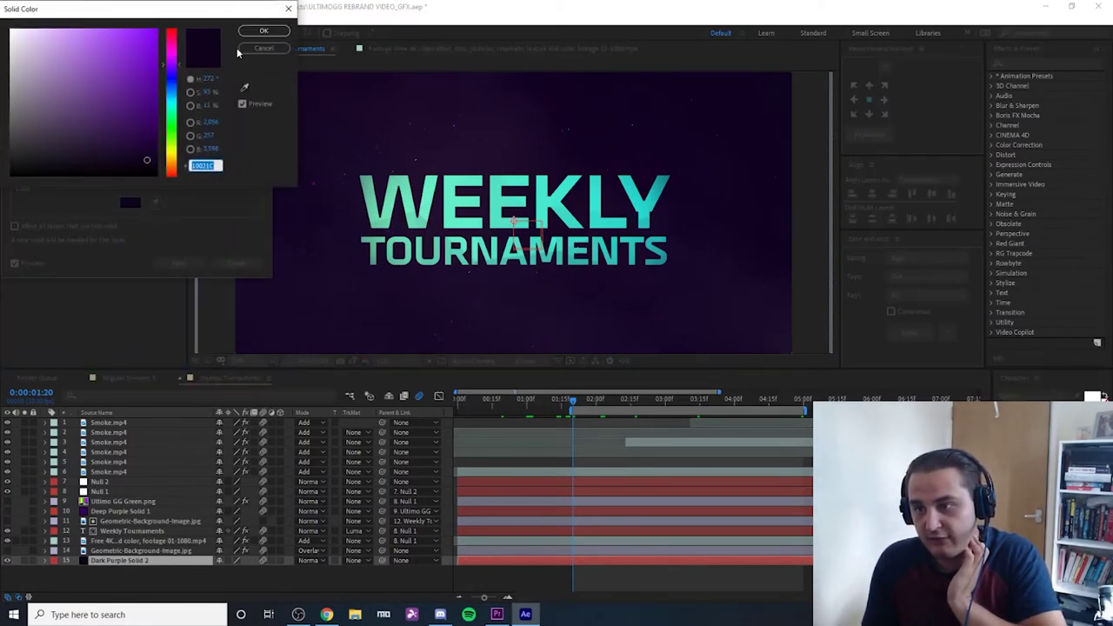
click(263, 31)
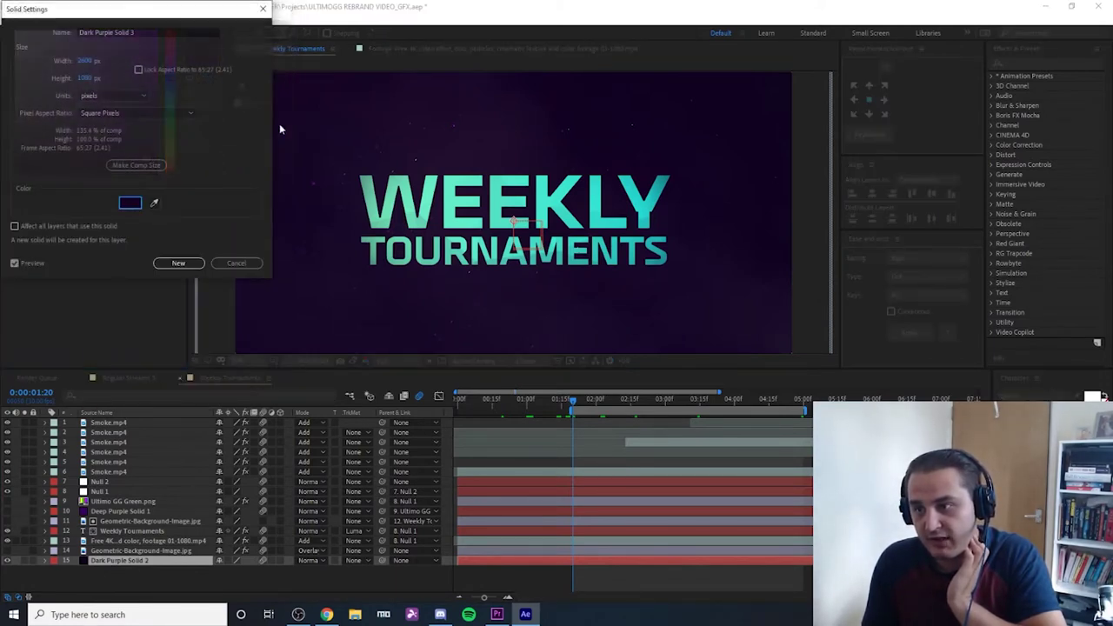
click(236, 262)
click(31, 578)
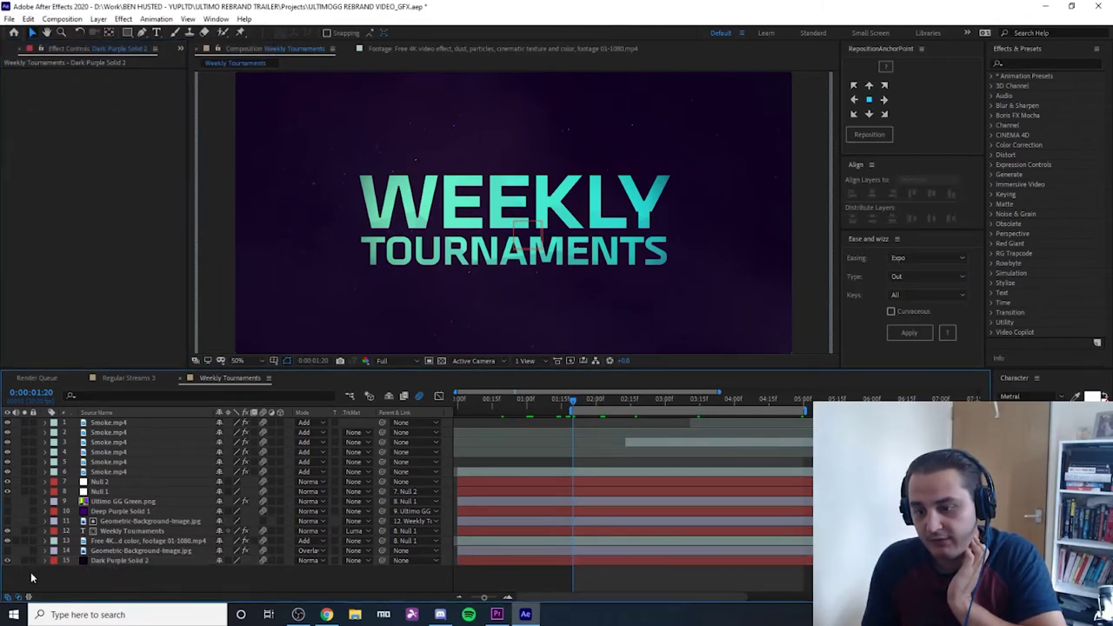
- Toggle the Dark Purple Solid 2 and Weekly Tournaments text layers off and on to compare the frame
click(6, 561)
click(6, 561)
click(6, 560)
click(6, 561)
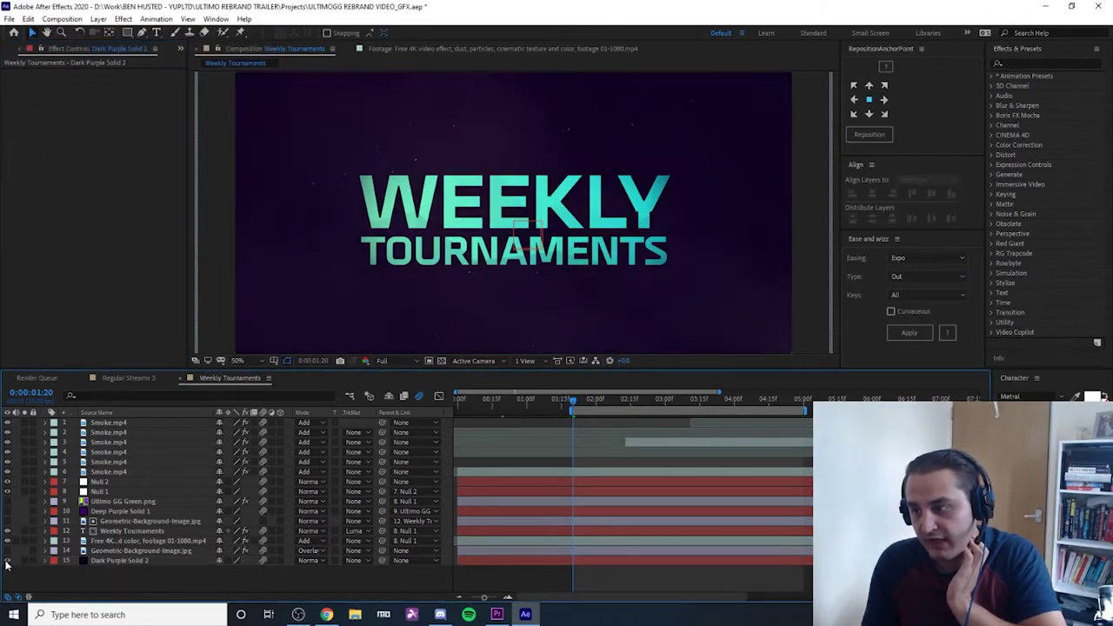
click(7, 533)
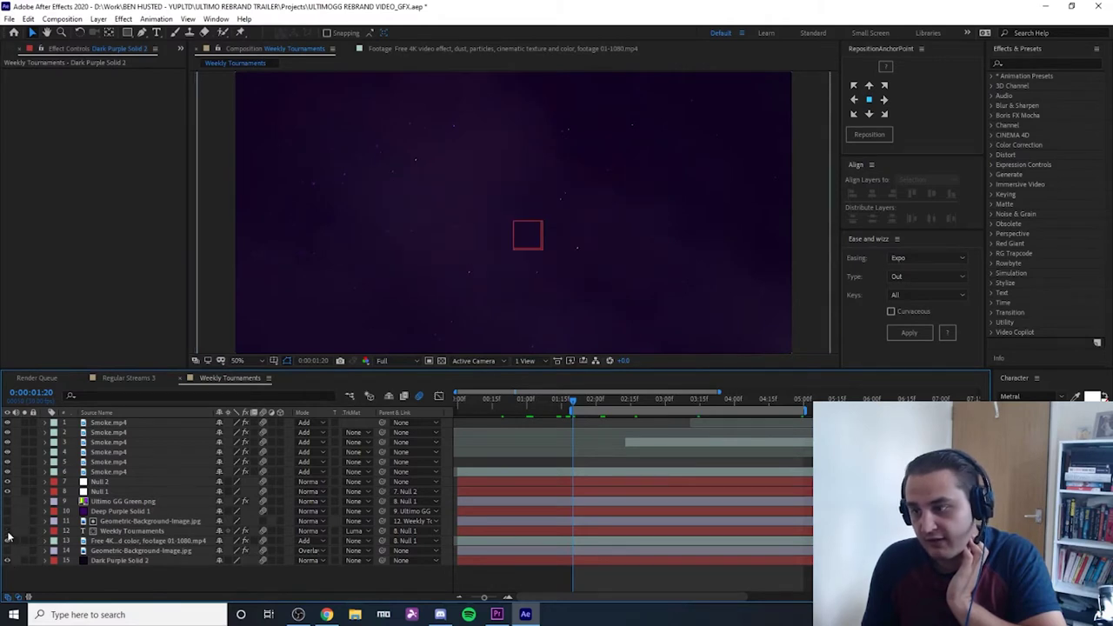
click(7, 532)
- Review the title text's Gradient Ramp effect and Null 1's Scale keyframes, scrubbing to about two seconds
click(121, 531)
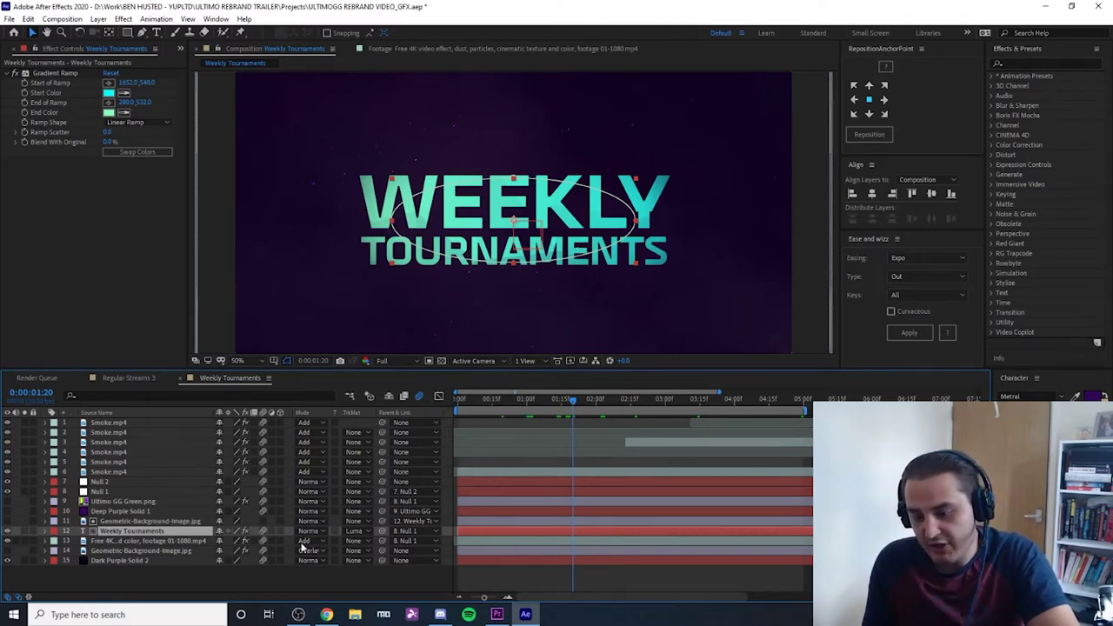
click(99, 491)
key(s)
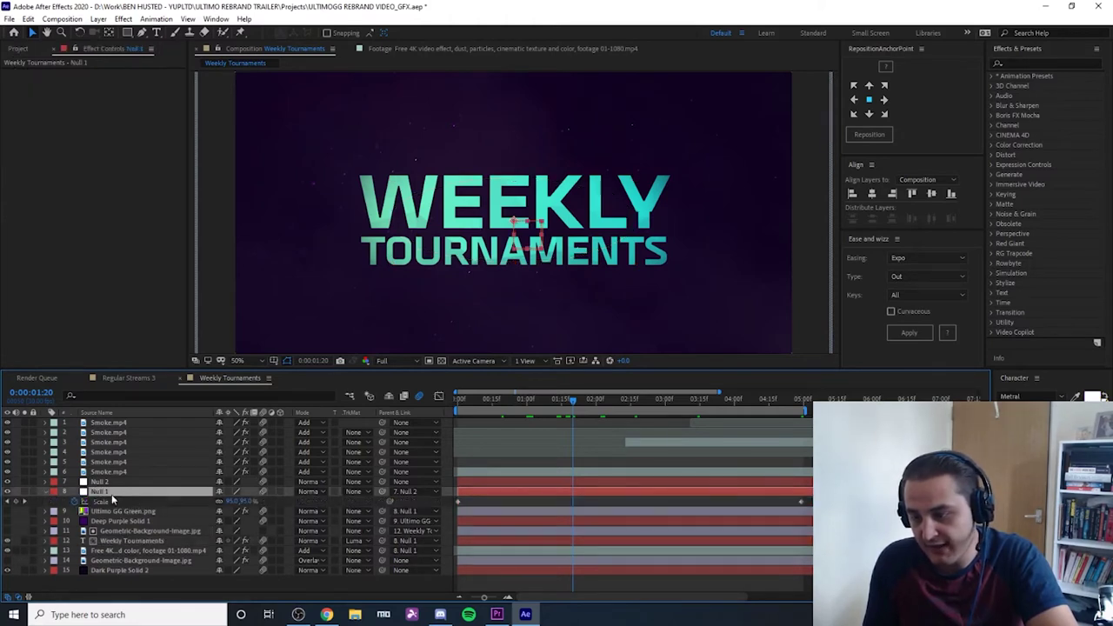
click(514, 415)
drag(513, 414, 597, 414)
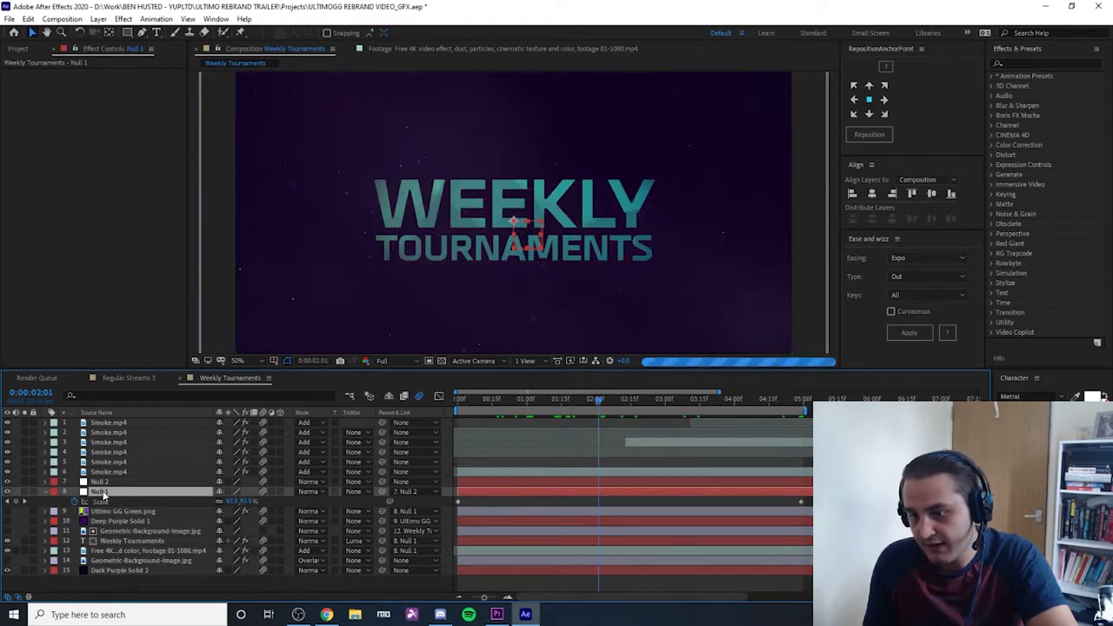
key(s)
- Review Null 2's Scale keyframes around the first second of the composition and collapse its properties
click(103, 483)
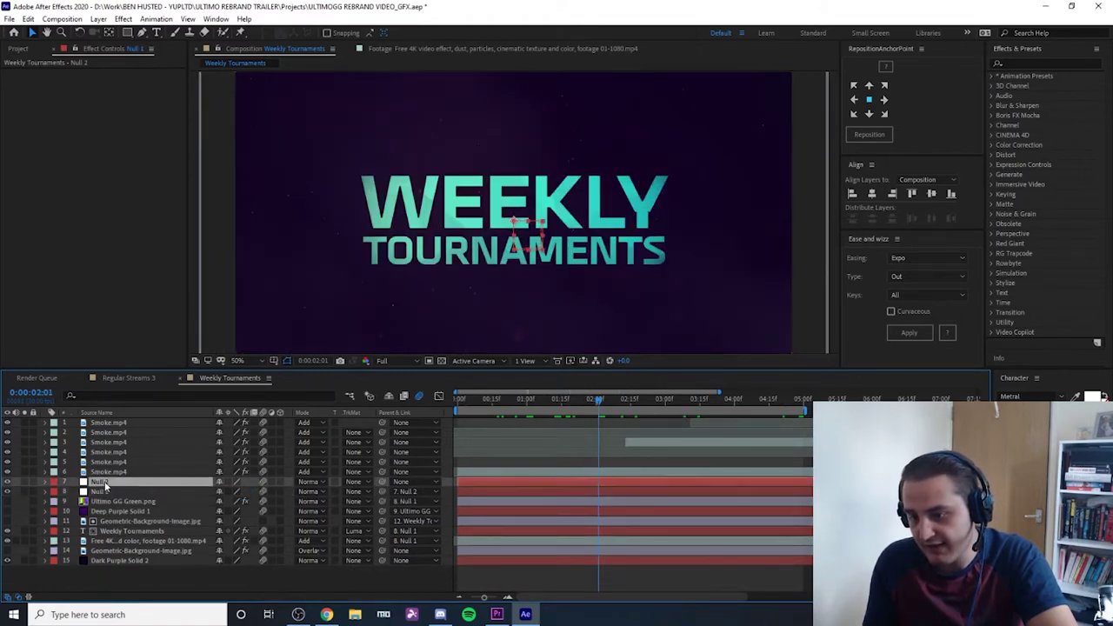
key(s)
mouse_move(501, 401)
mouse_down()
mouse_move(470, 405)
mouse_move(509, 407)
mouse_up()
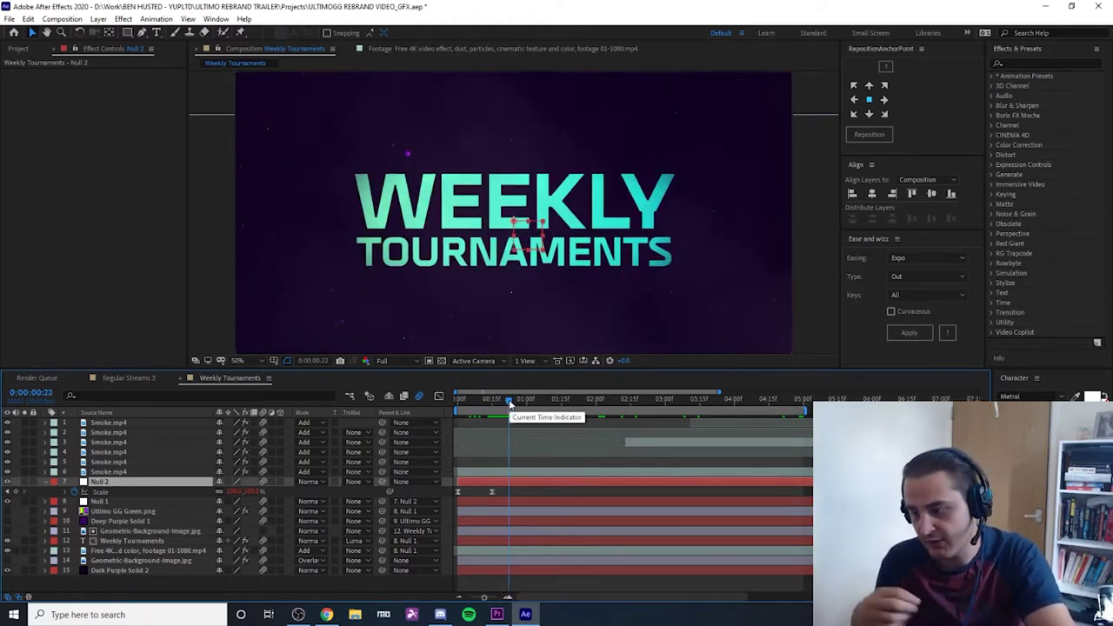
key(u)
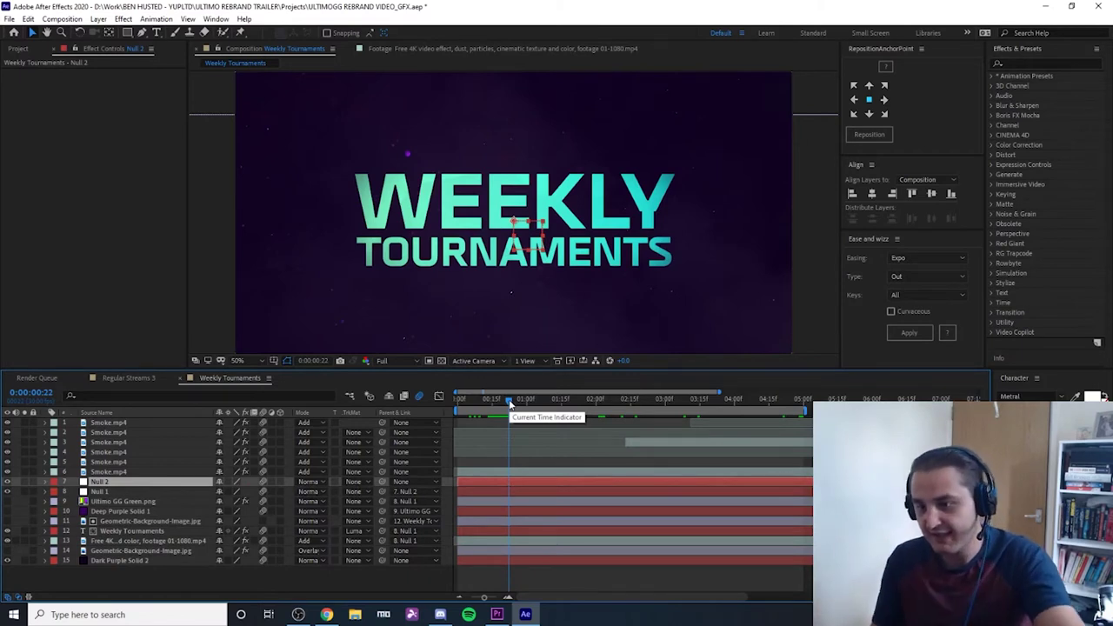
- Scrub the title animation from the start to 0:00:04:18, return to 0:00:02:19 and clear the layer selection
drag(484, 406, 775, 414)
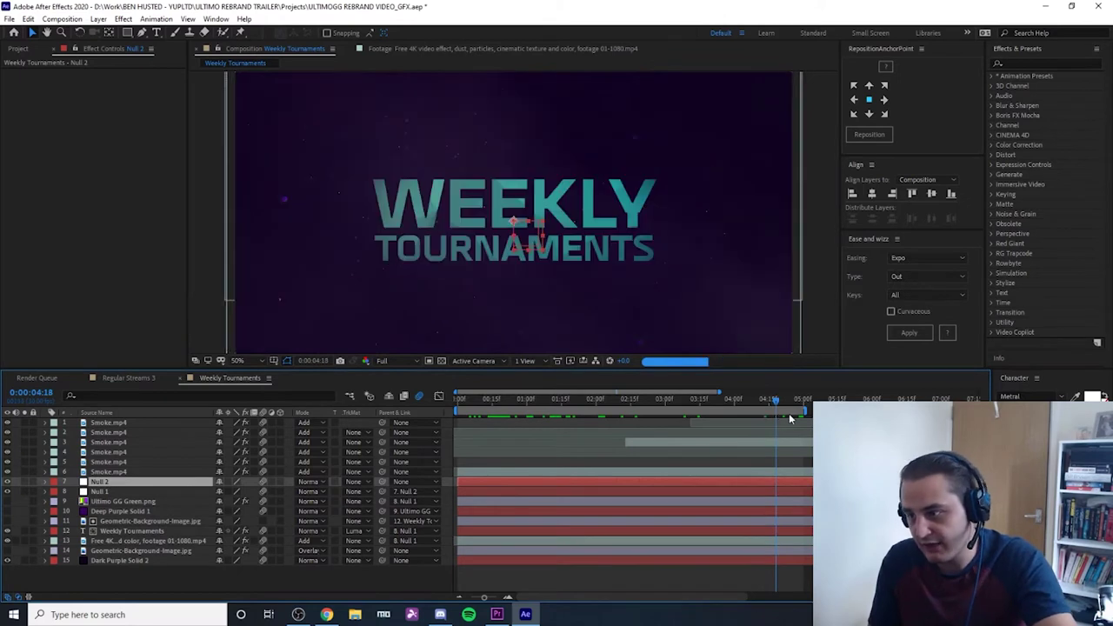
click(639, 413)
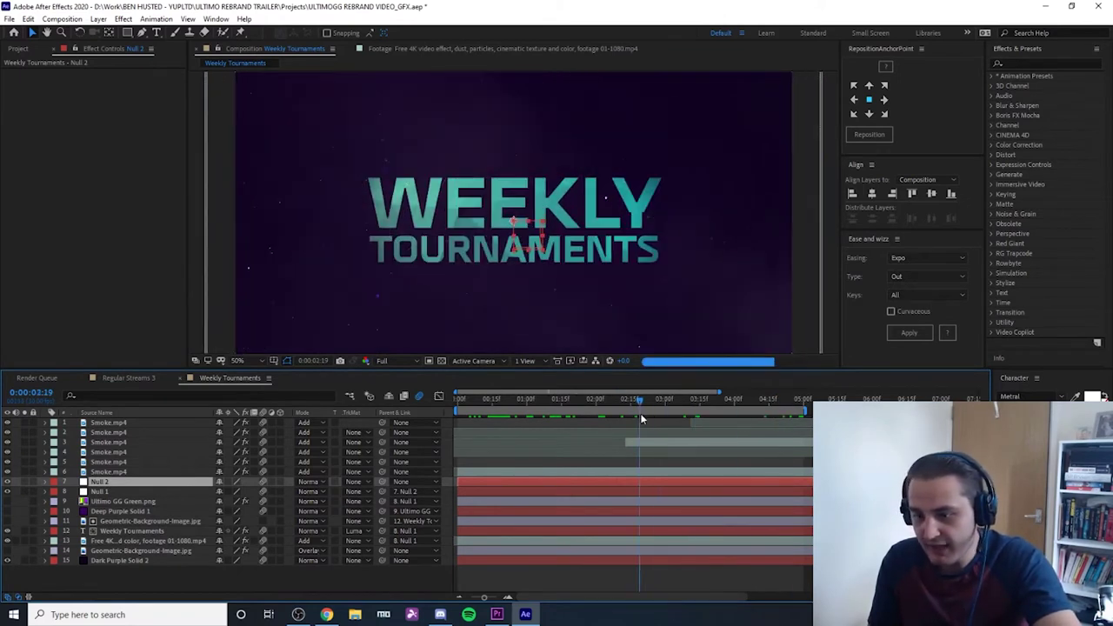
click(252, 570)
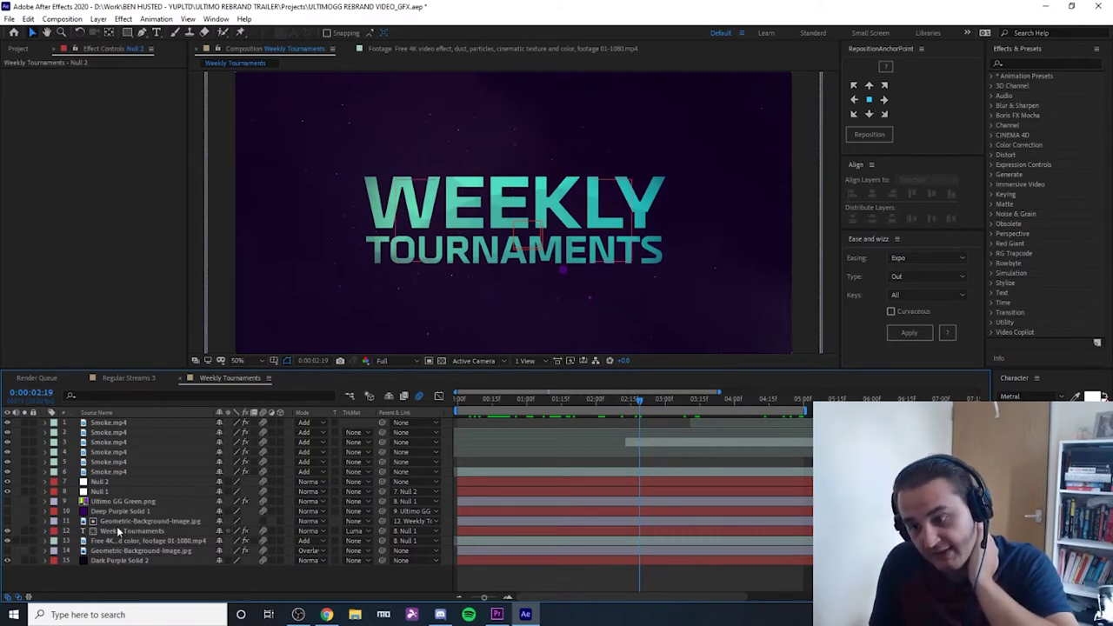
- Show the Geometric-Background-Image.jpg layer directly above the title to examine its full picture, and hide it again
click(8, 521)
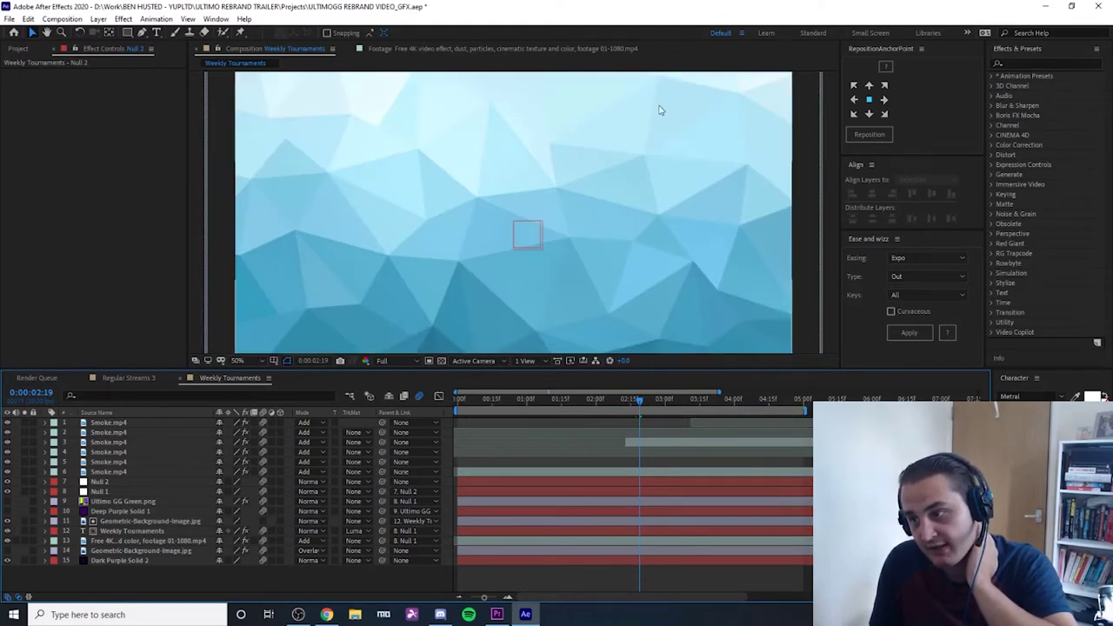
scroll(598, 229, down, 2)
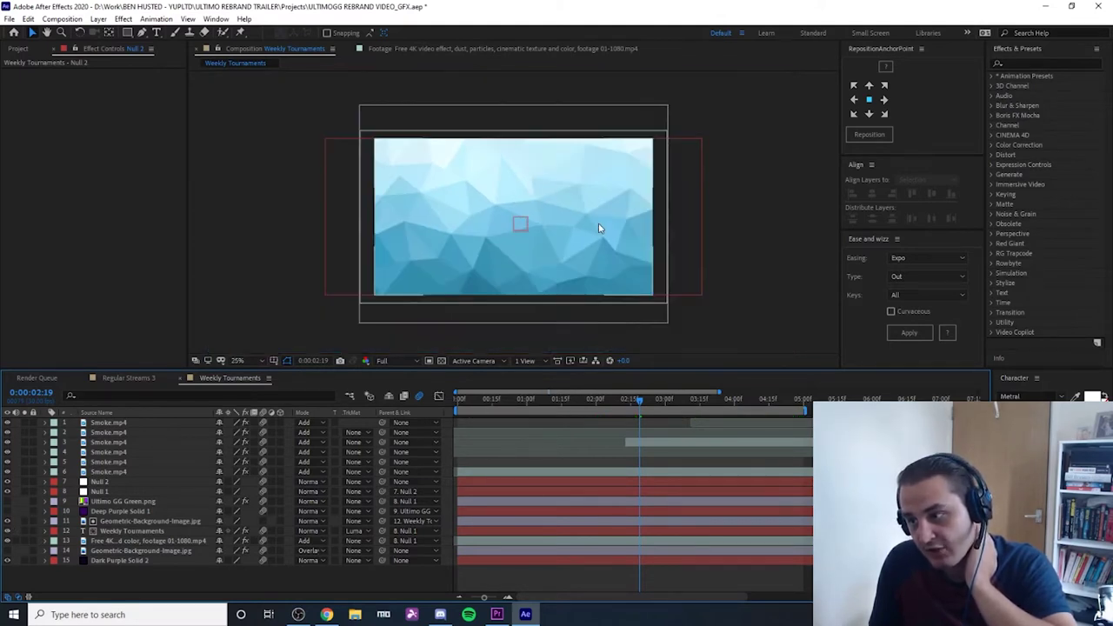
scroll(598, 229, up, 2)
scroll(598, 229, down, 3)
scroll(598, 229, up, 2)
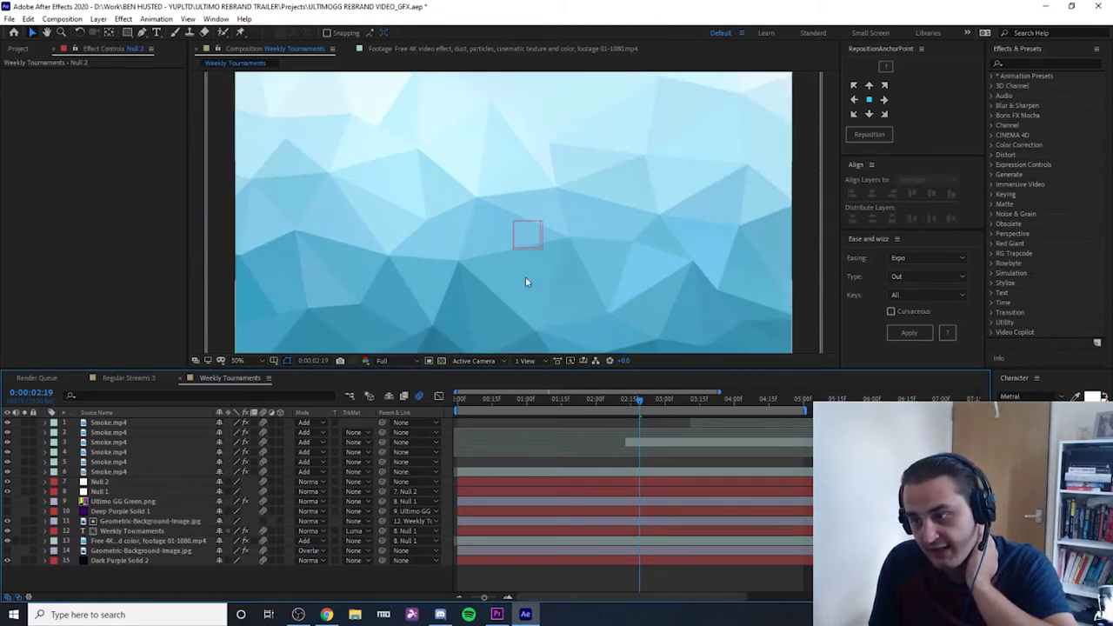
click(8, 522)
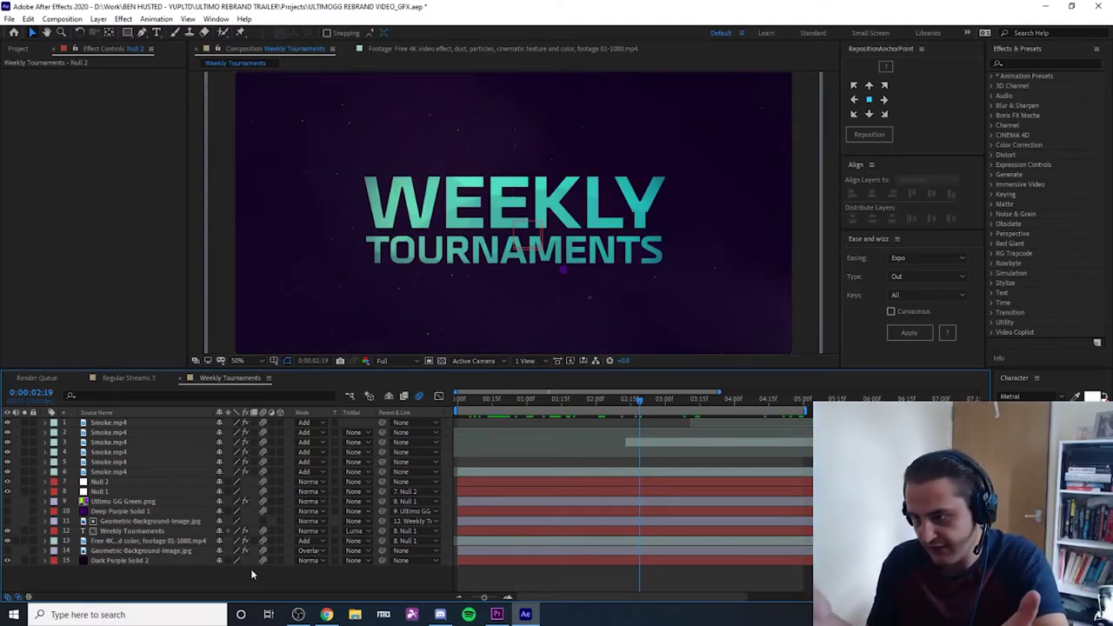
click(8, 521)
click(8, 522)
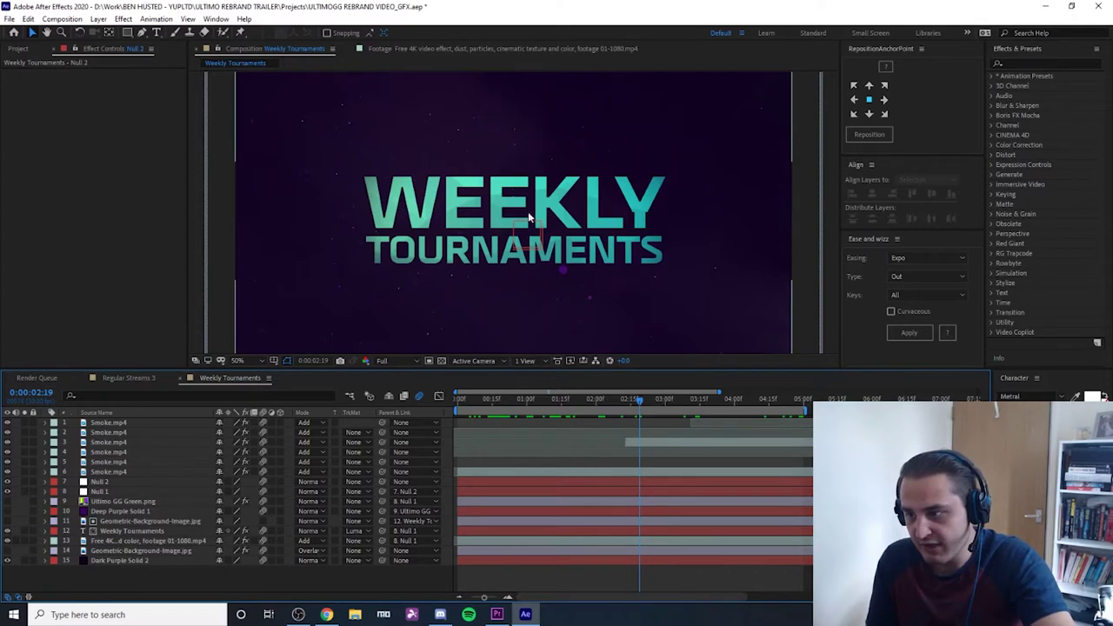
- Examine the geometric texture inside the Weekly Tournaments lettering up close
scroll(513, 226, up, 4)
scroll(514, 228, down, 2)
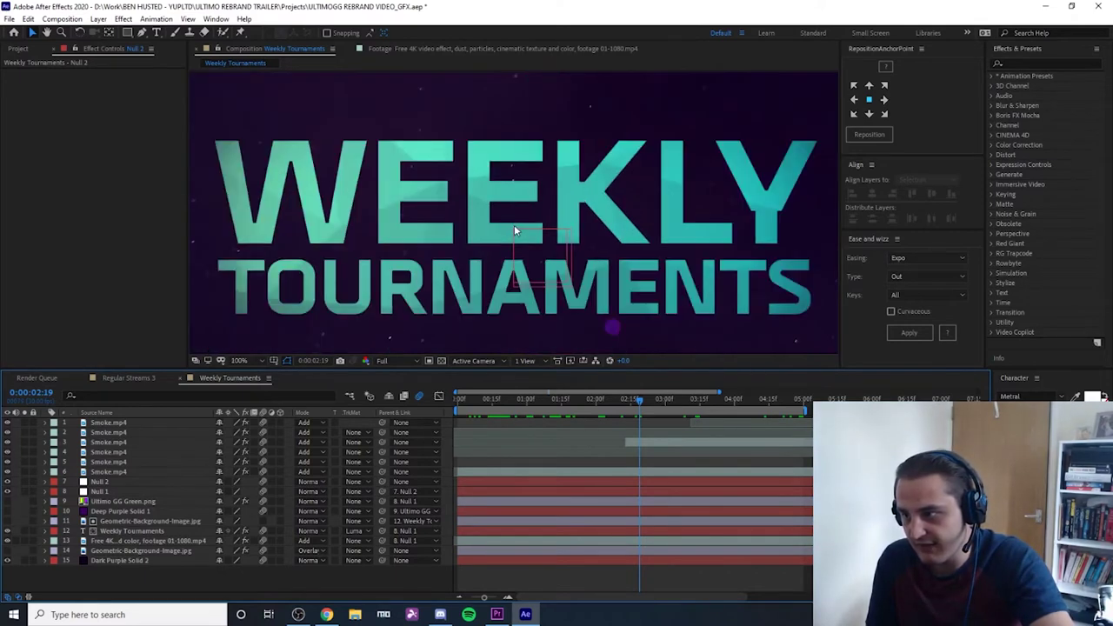
scroll(535, 236, down, 4)
scroll(535, 236, up, 2)
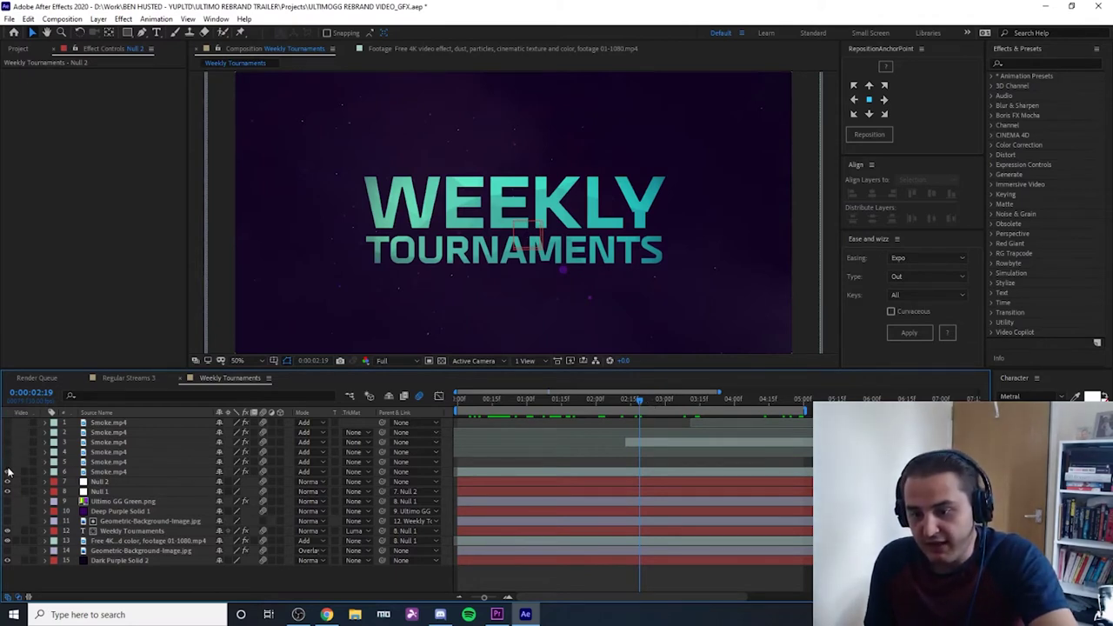
- Compare the composition with and without the Smoke.mp4 layers and the dust particle footage, leaving them all visible
key(space)
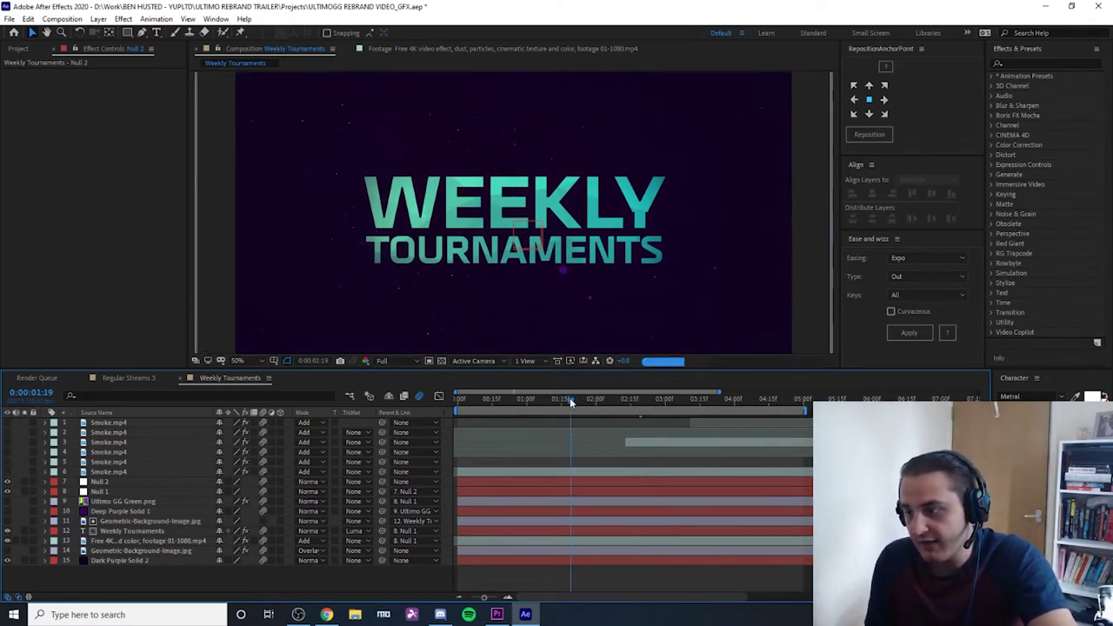
click(11, 472)
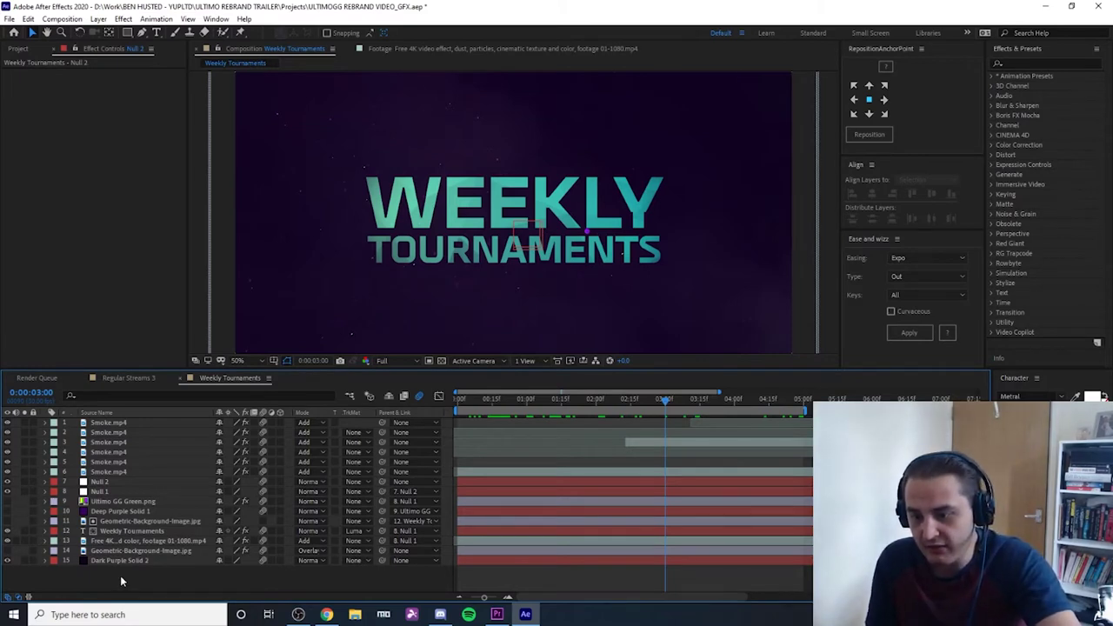
click(8, 541)
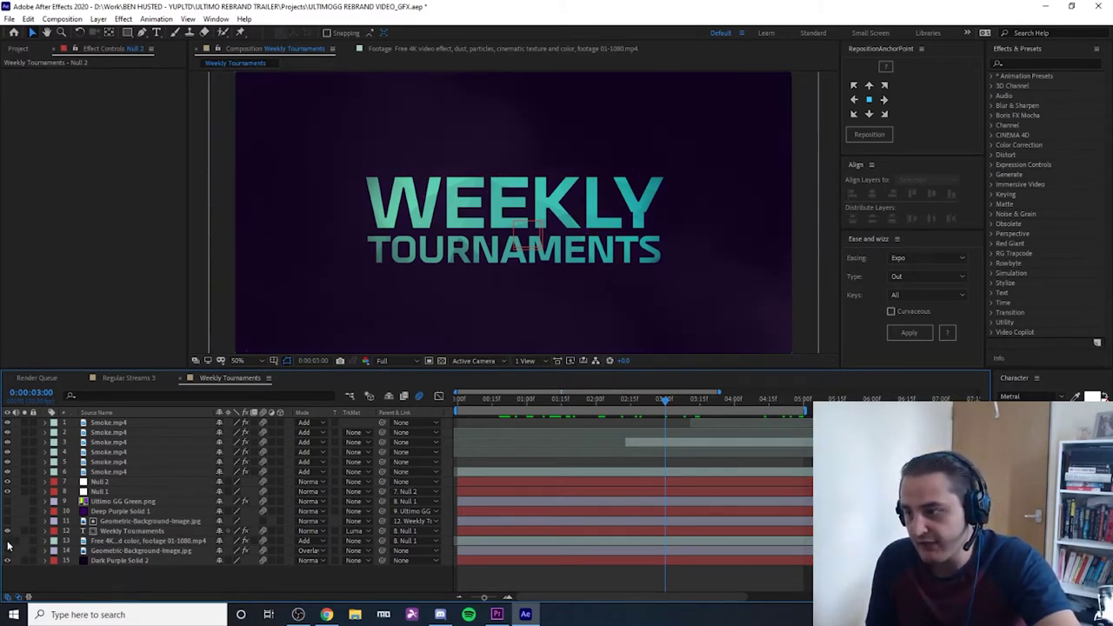
click(8, 541)
key(j)
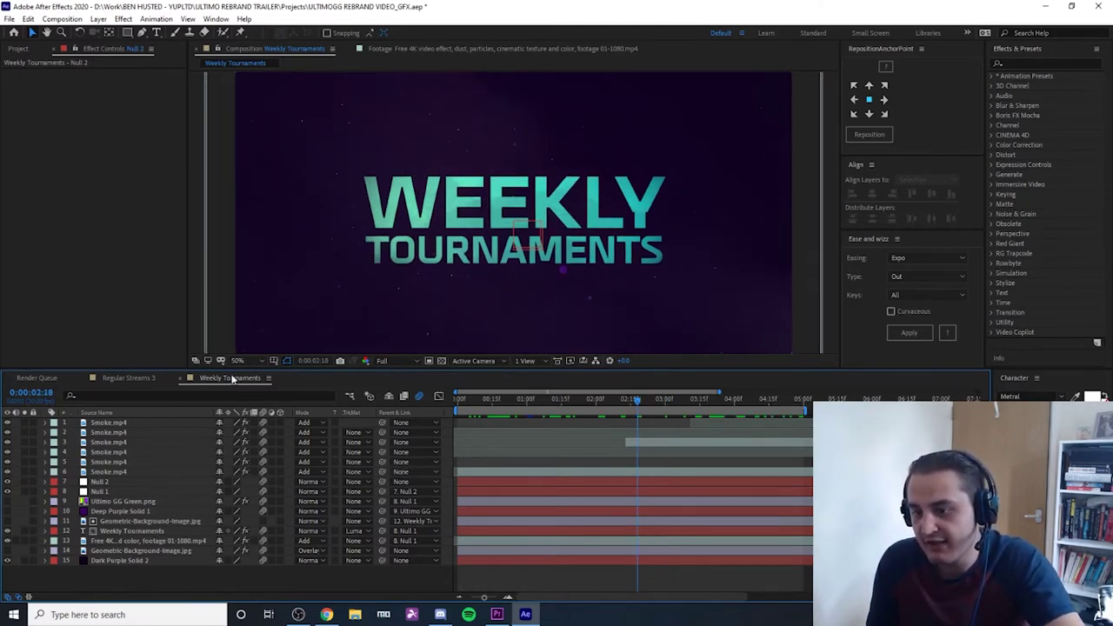
- Open The hottest news composition from the project's Renders folder
click(16, 48)
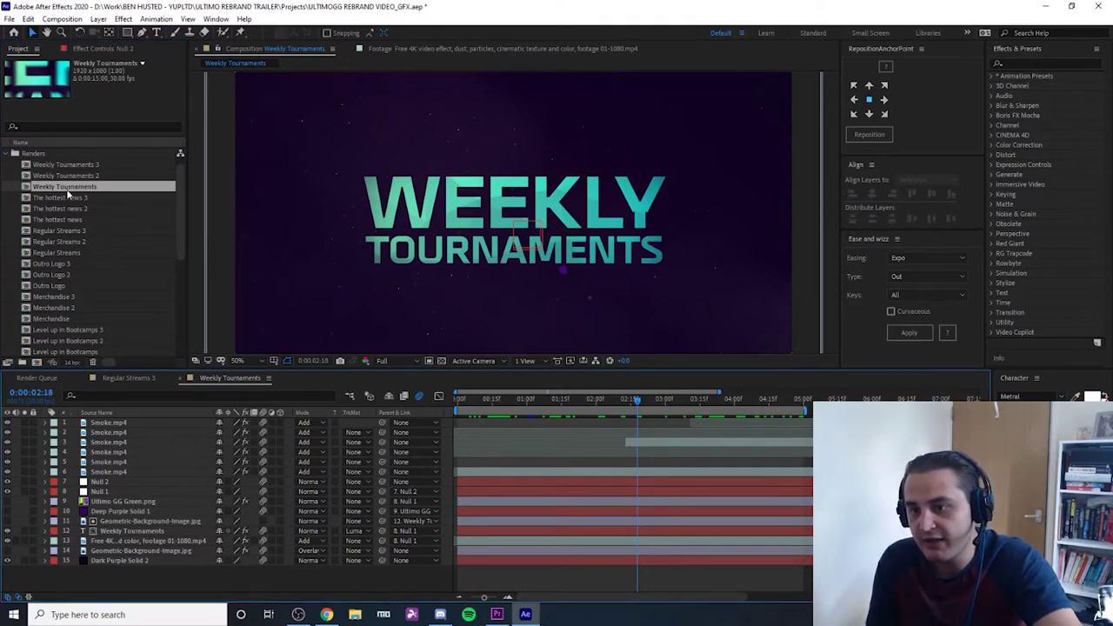
double_click(73, 219)
click(518, 223)
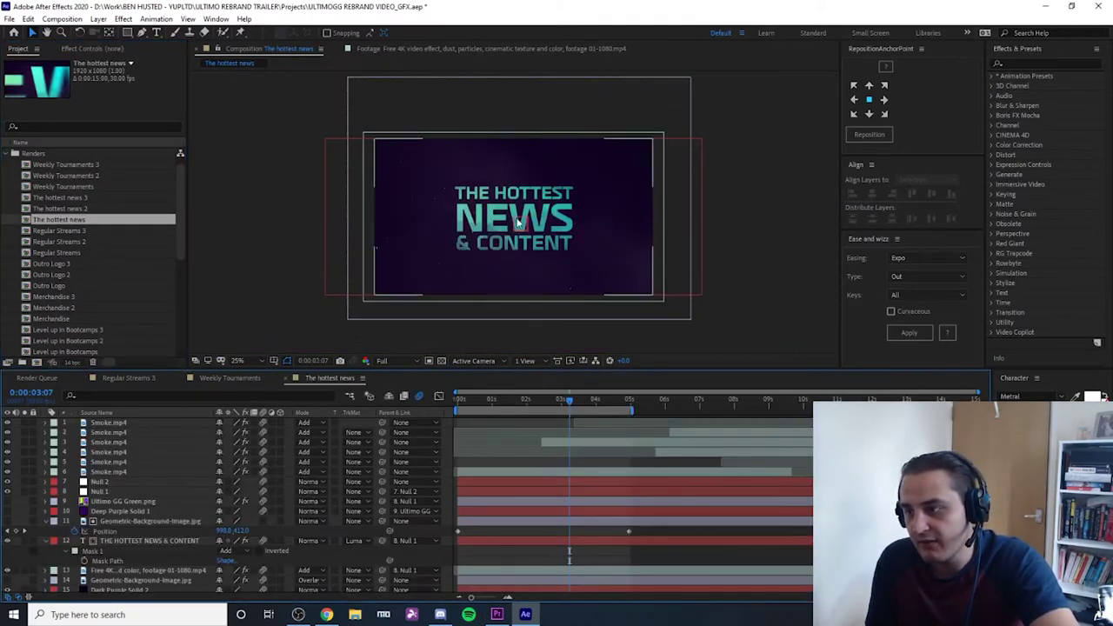
- Open the Regular Streams and Merchandise compositions from the Renders folder to view their title slates
key(F2)
double_click(66, 253)
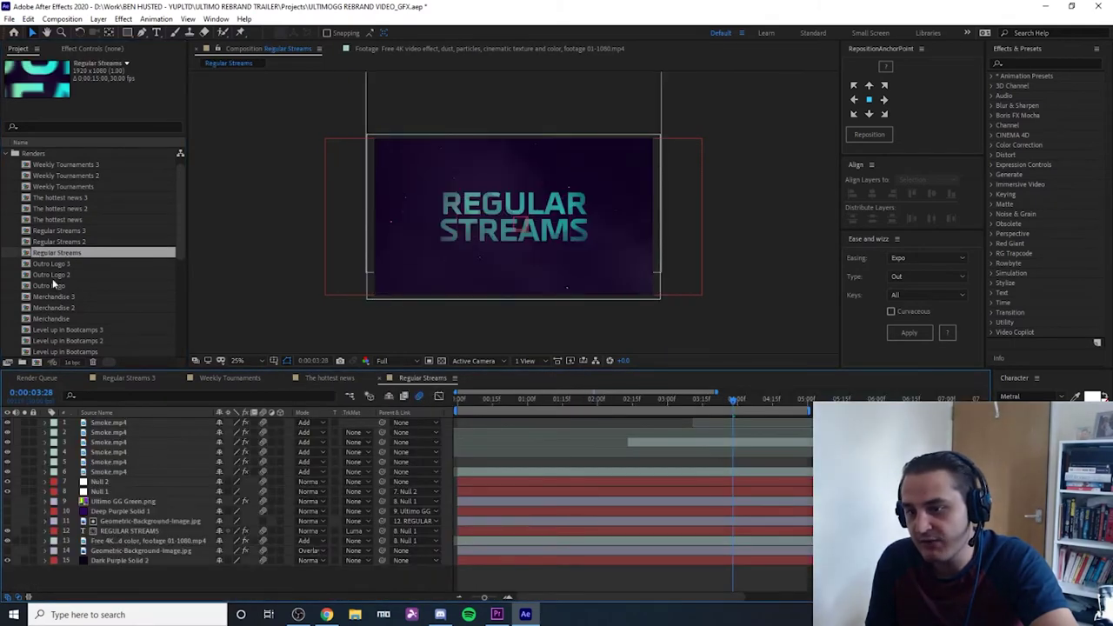
double_click(53, 318)
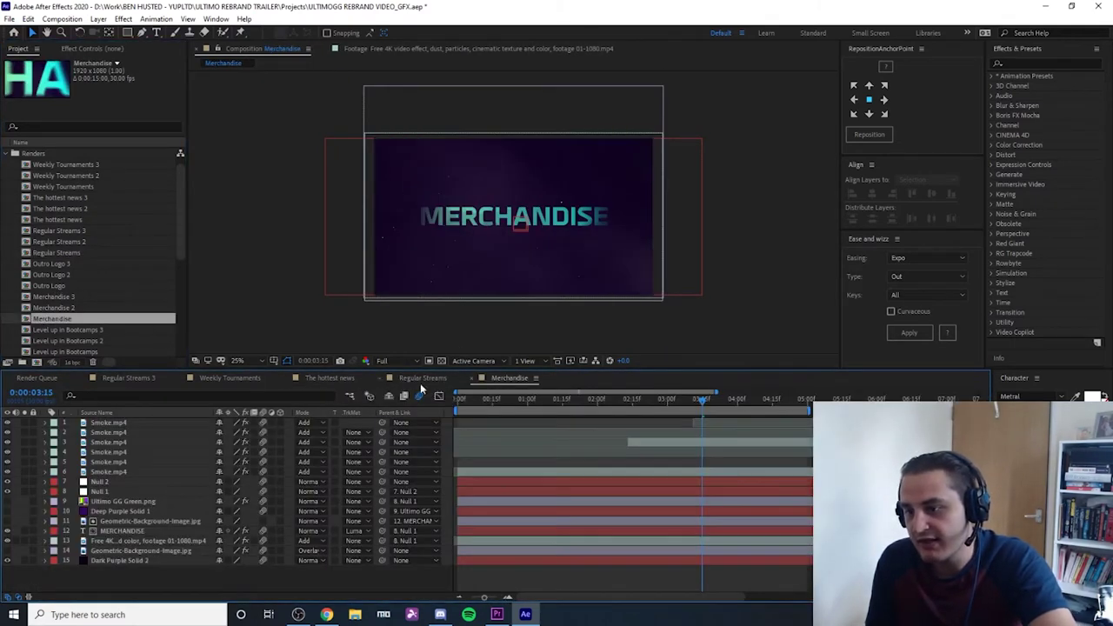
- Close The hottest news, Regular Streams and Merchandise compositions, and compare Regular Streams 3 with Weekly Tournaments
key(ctrl+w)
key(ctrl+w)
key(ctrl+w)
click(127, 377)
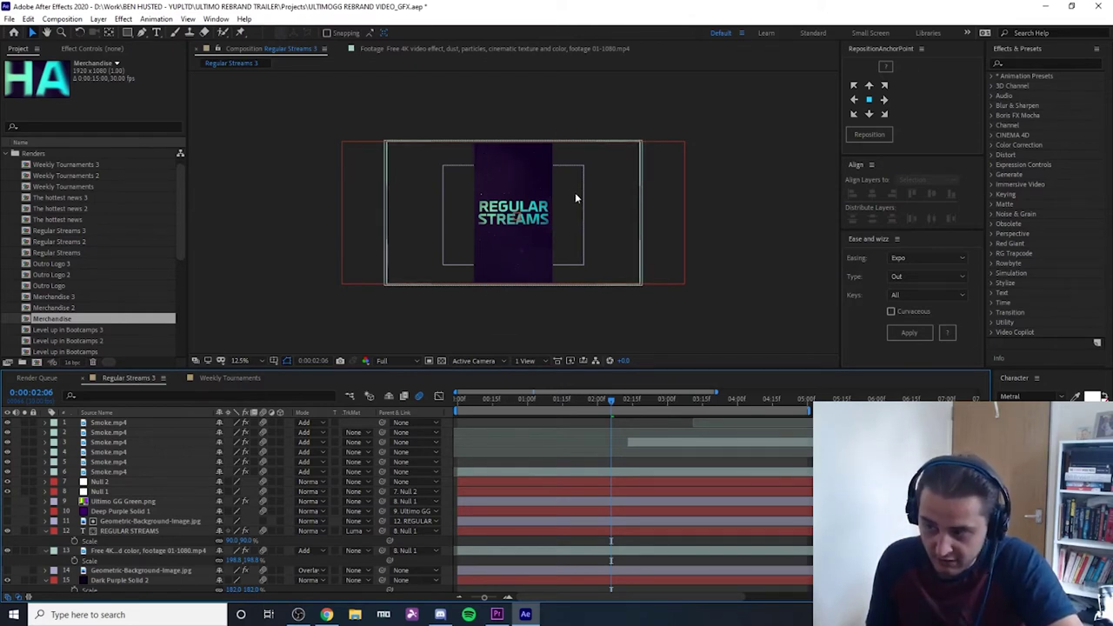
click(213, 377)
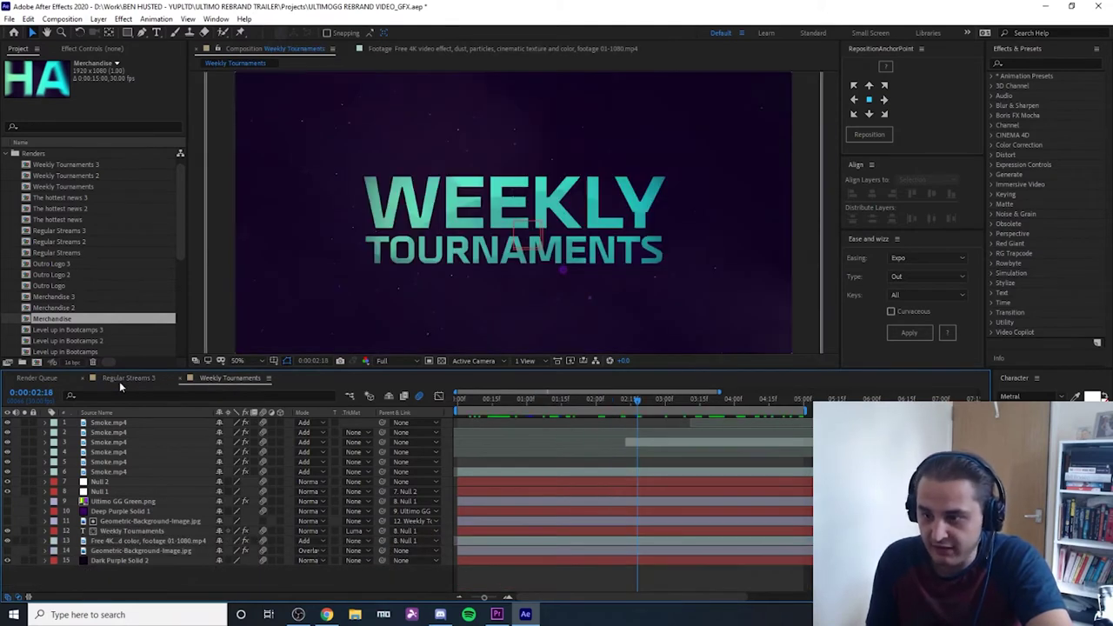
- Reveal the Weekly Tournaments composition in the project and open its vertical version, Weekly Tournaments 3
right_click(237, 380)
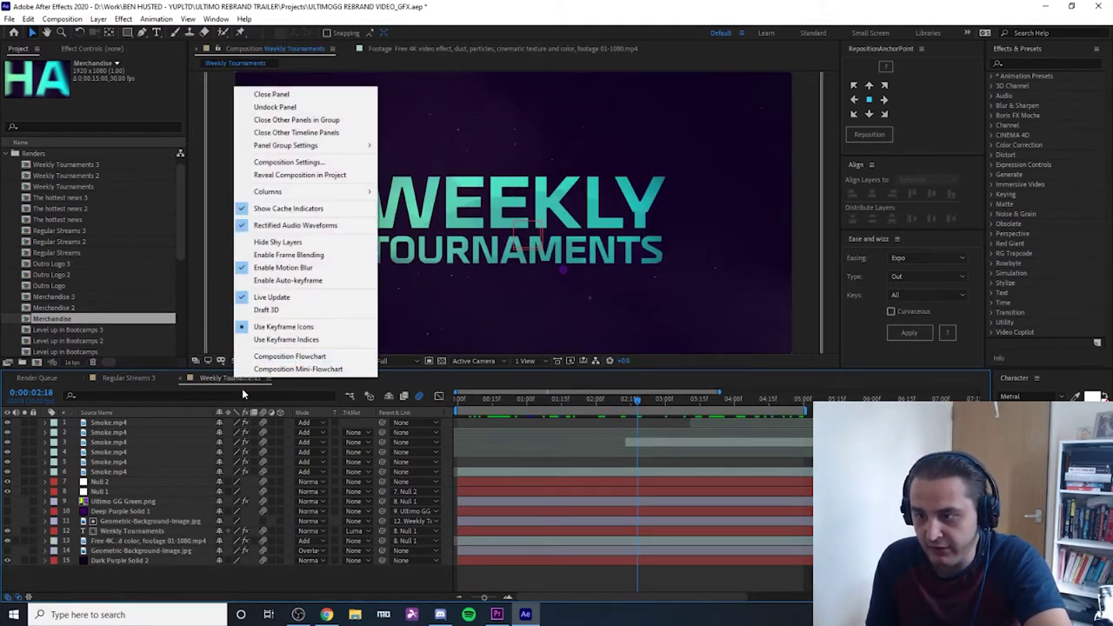
click(220, 380)
right_click(209, 380)
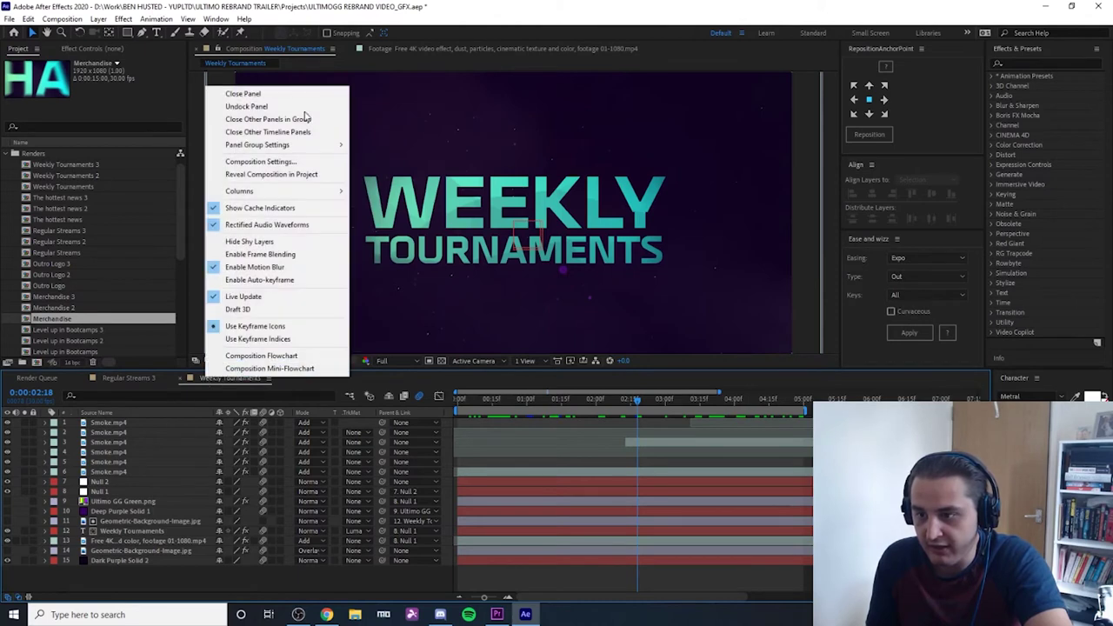
click(296, 177)
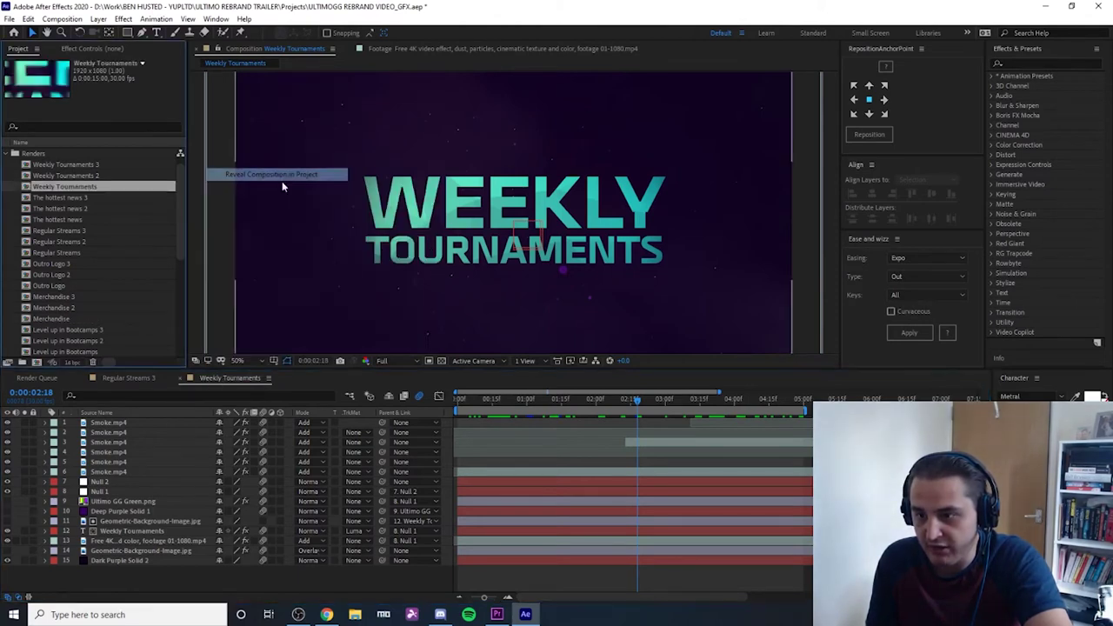
double_click(66, 164)
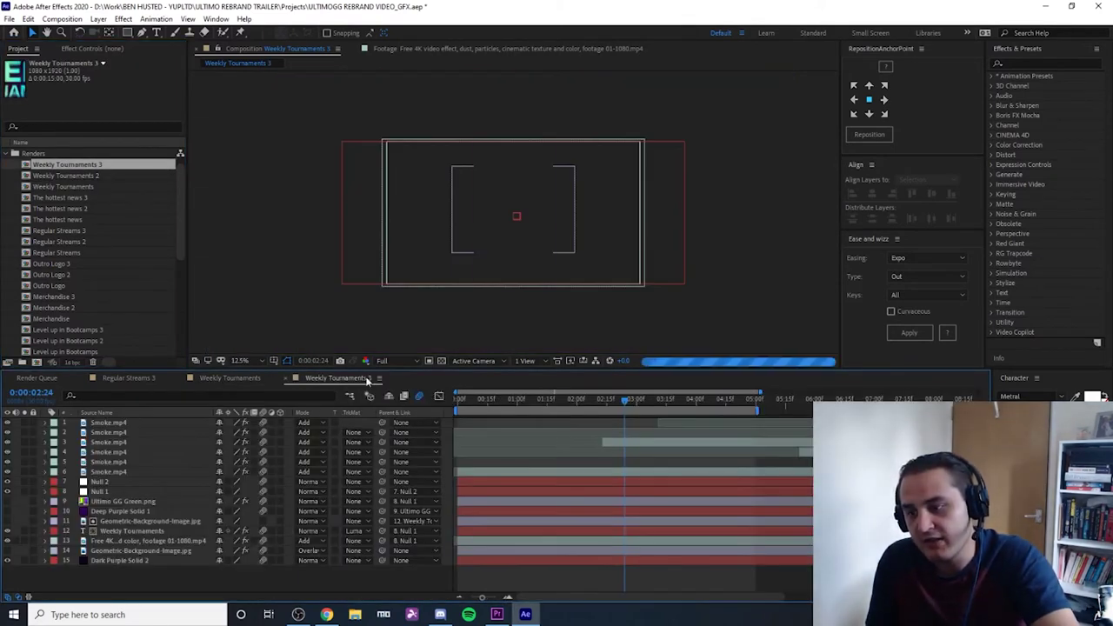
- Check the frame size of Weekly Tournaments 3 and the dimensions of Dark Purple Solid 2 in their settings without changing them
click(62, 21)
click(87, 47)
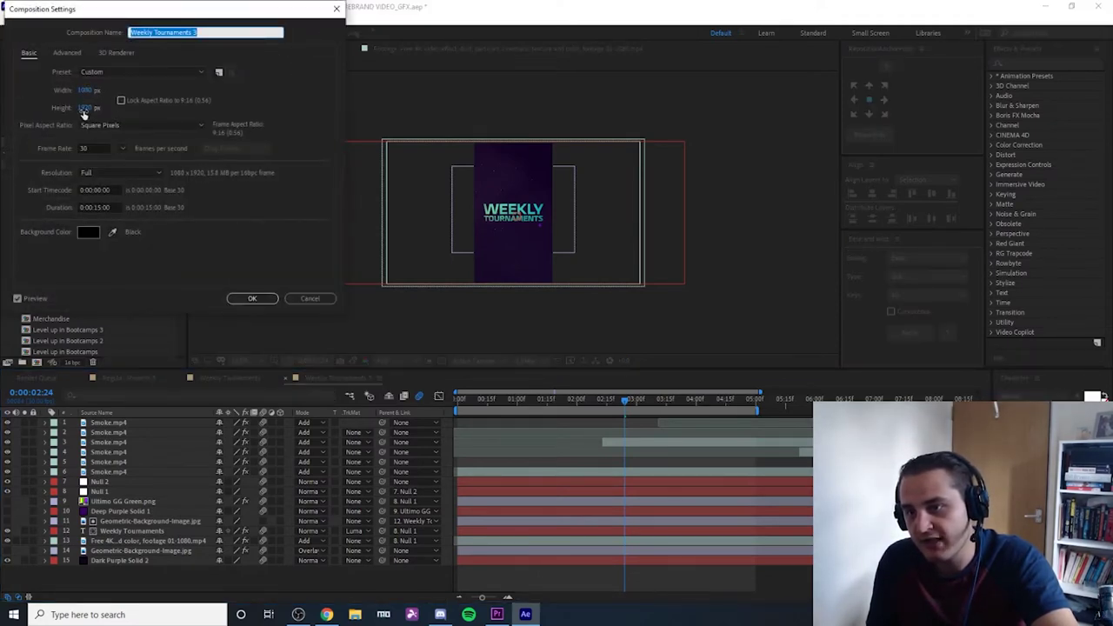
click(298, 299)
click(139, 561)
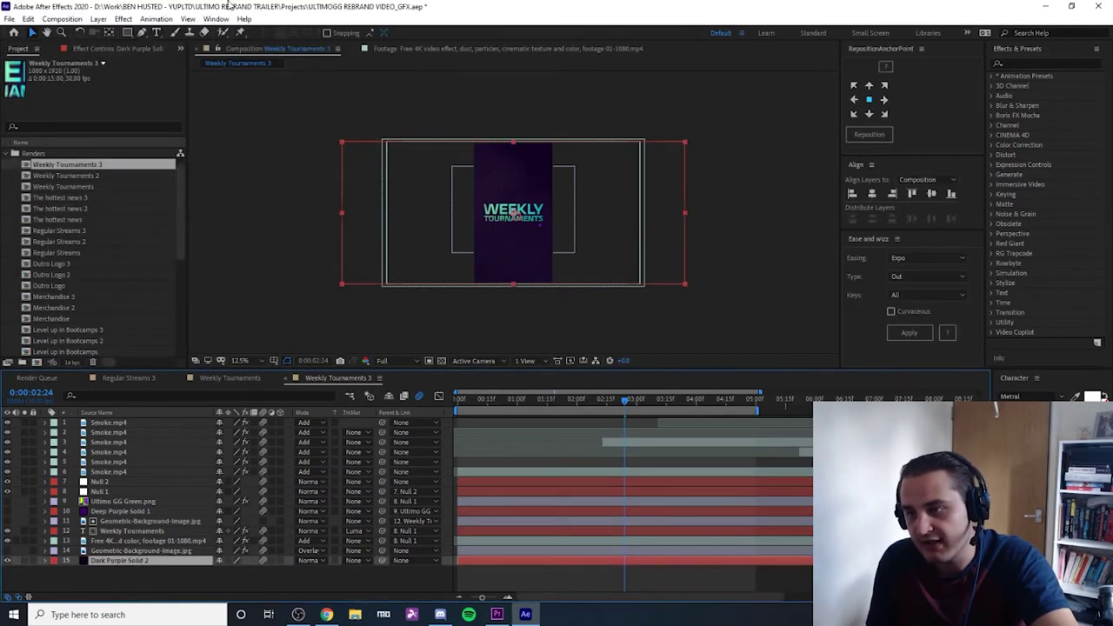
click(98, 18)
click(117, 43)
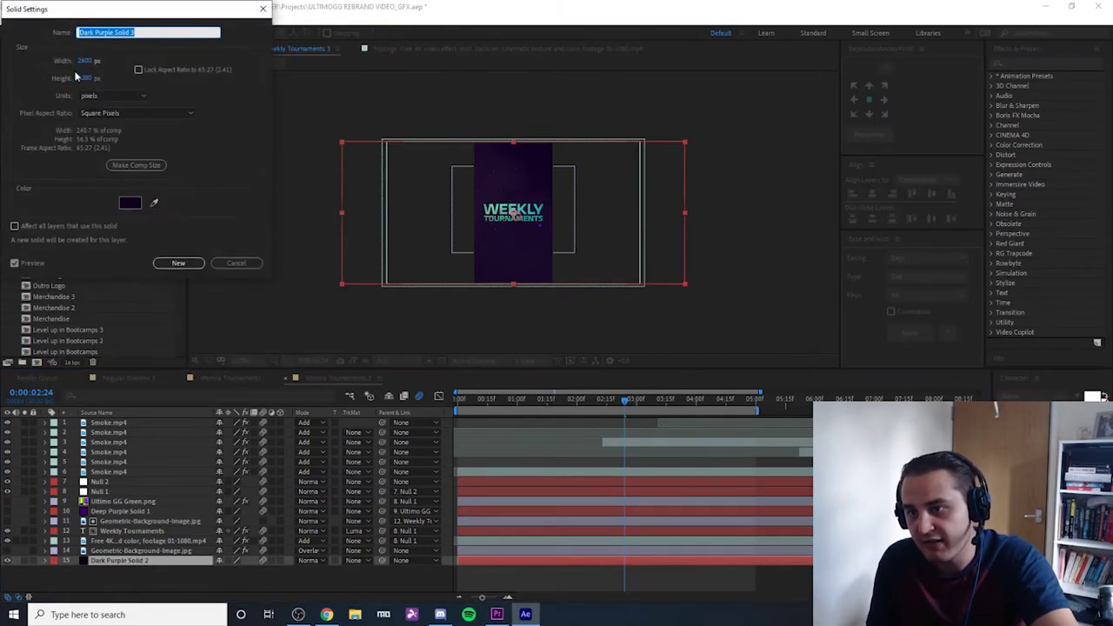
click(237, 262)
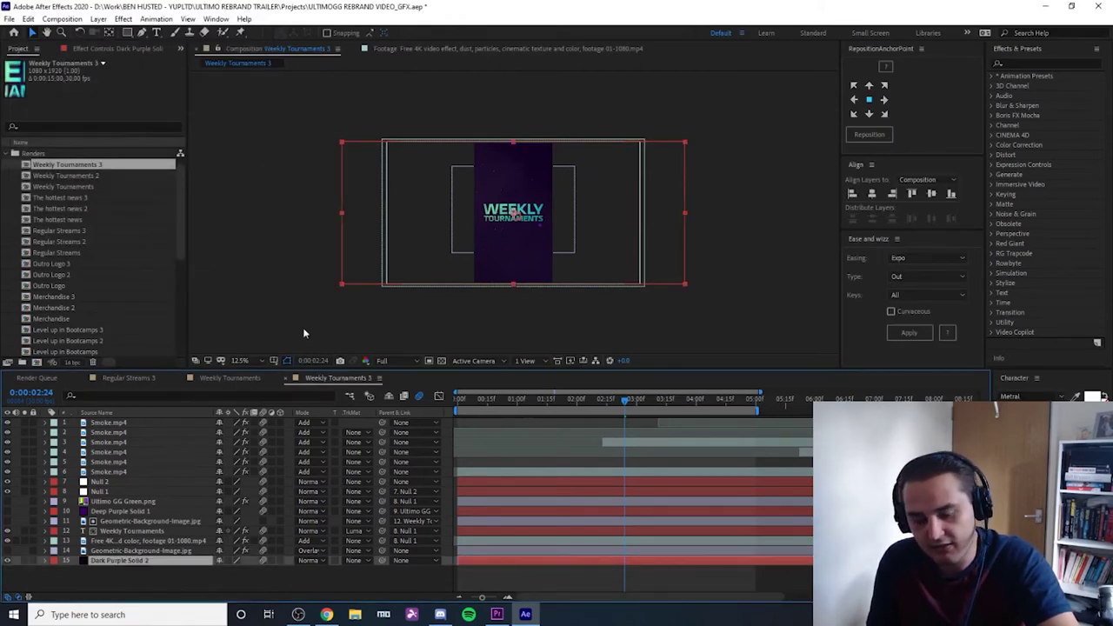
- Reveal the scale of Dark Purple Solid 2, and close the Weekly Tournaments 3 and Weekly Tournaments compositions
key(s)
drag(235, 570, 261, 577)
click(260, 576)
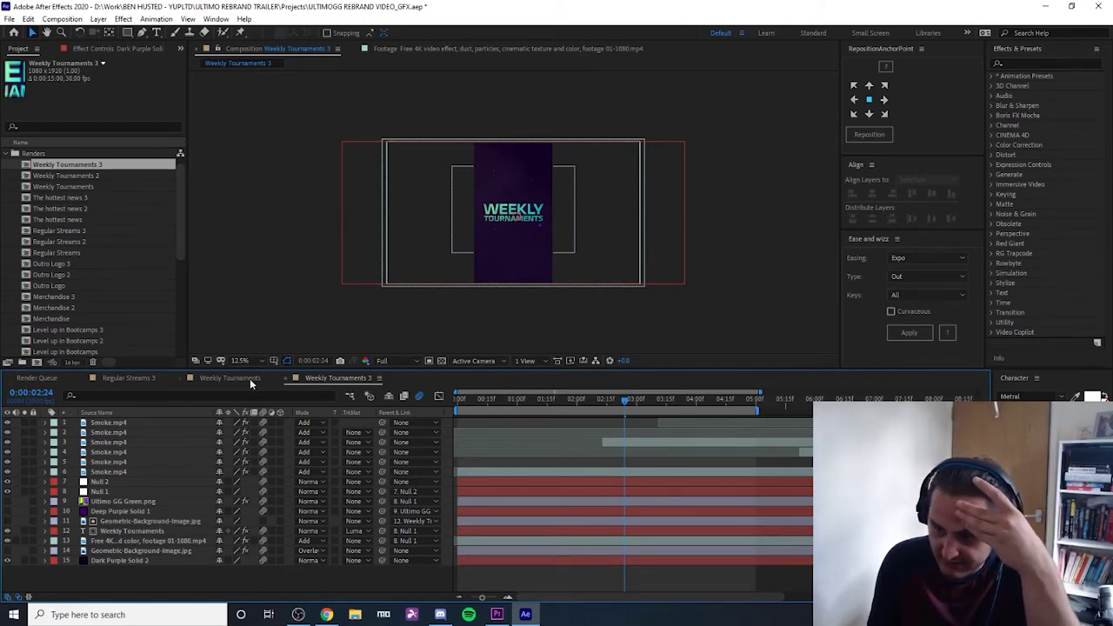
key(ctrl+w)
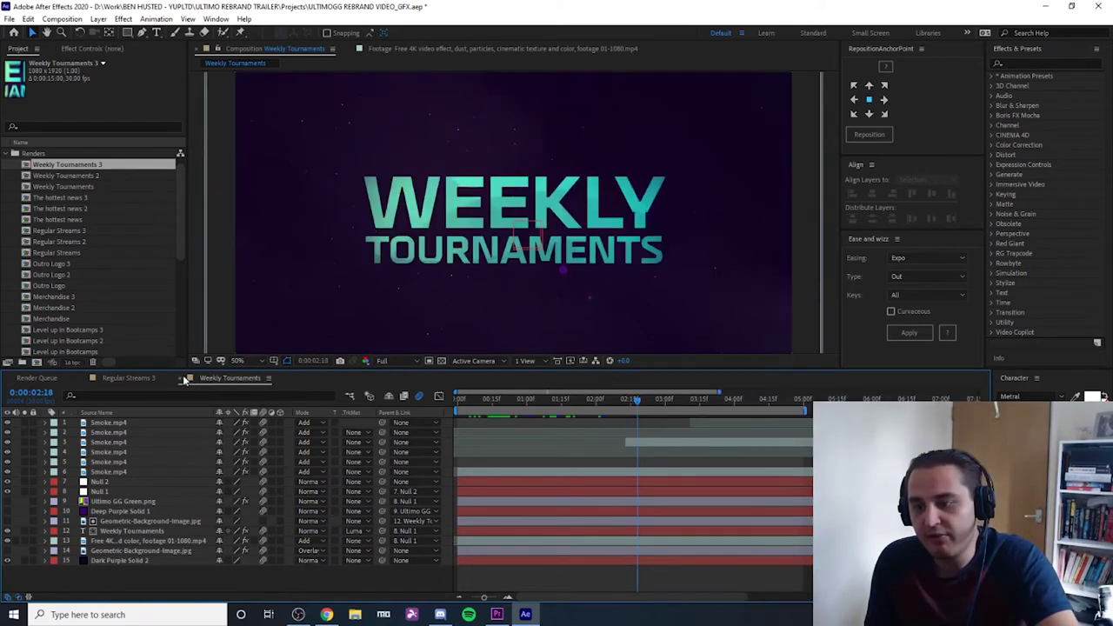
key(ctrl+w)
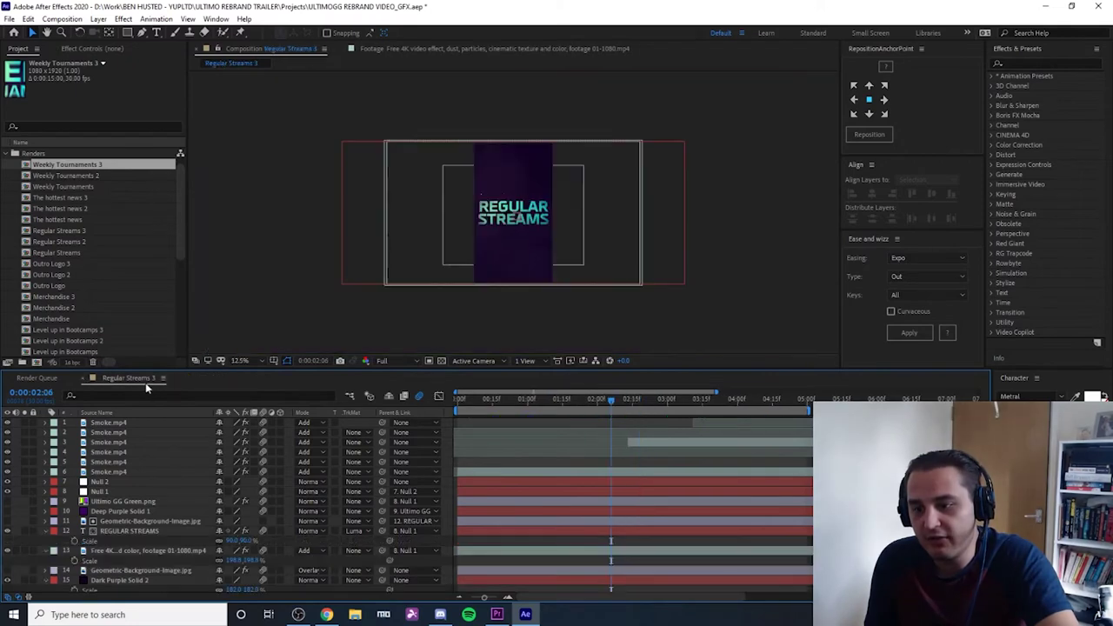
- Switch to Premiere Pro and delete the selected introduction still image from the project
click(497, 614)
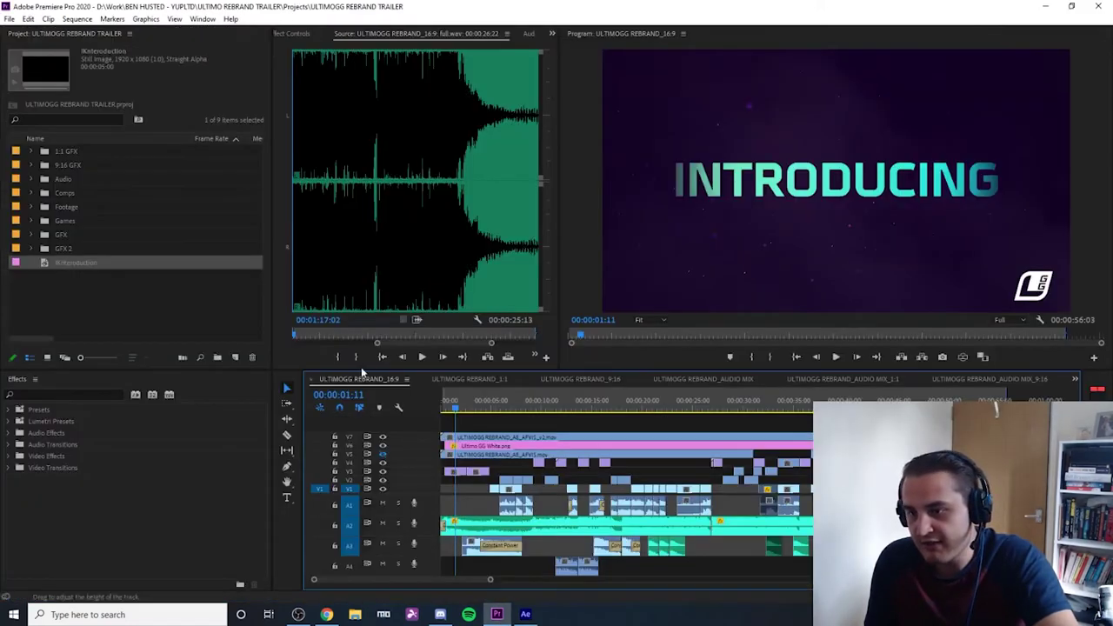
key(Delete)
- Expand the GFX 2 bin and preview the rendered Merchandise.mov clip from its start
click(31, 248)
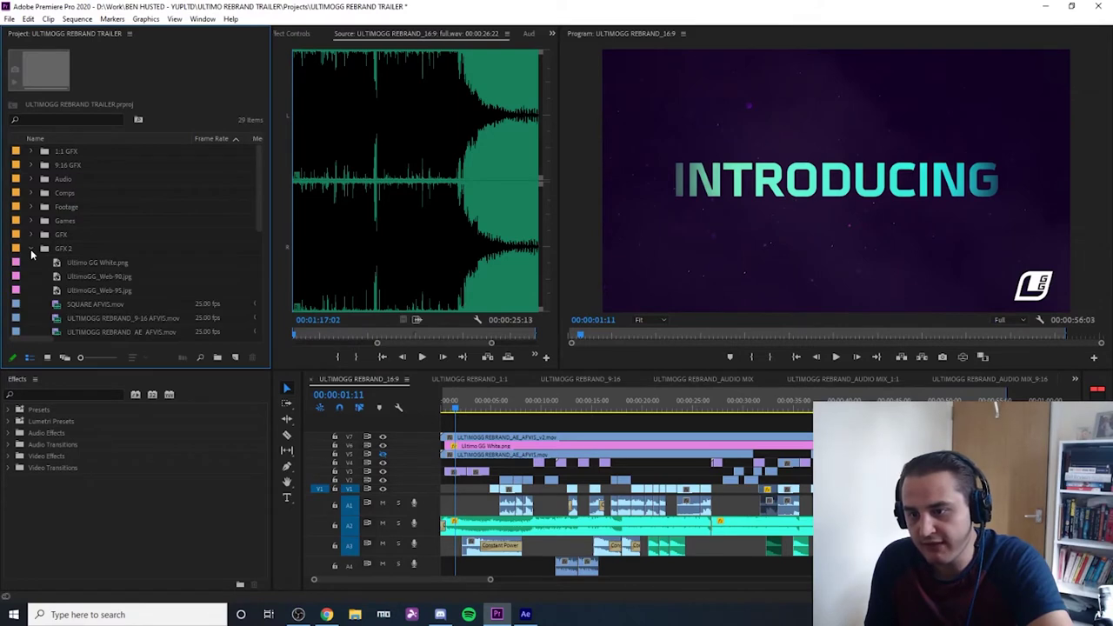
scroll(31, 249, down, 5)
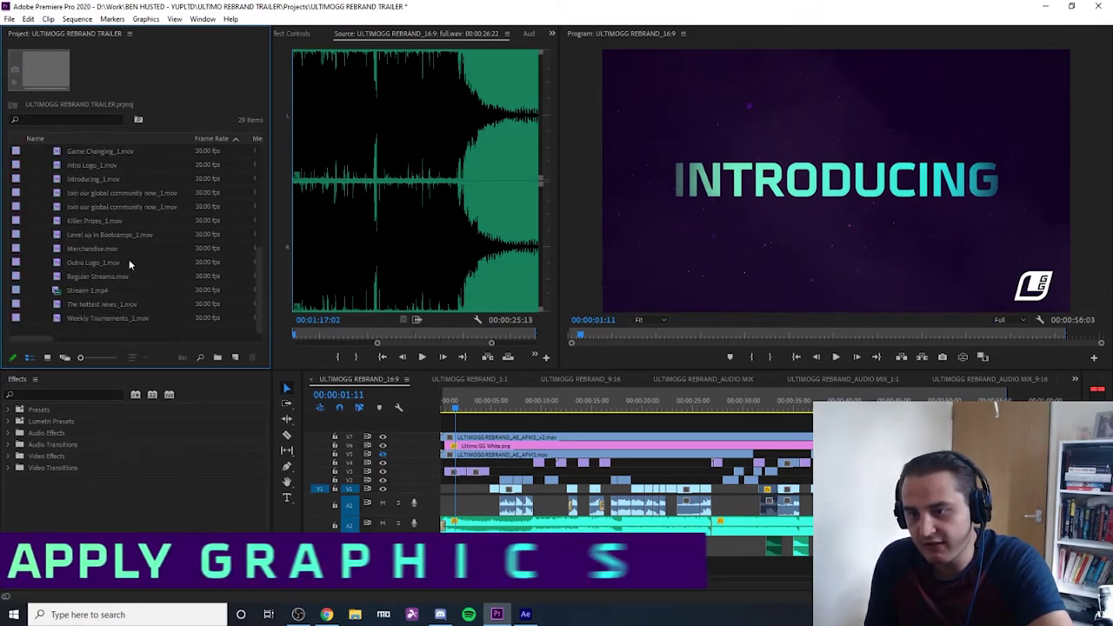
scroll(53, 272, up, 1)
double_click(54, 264)
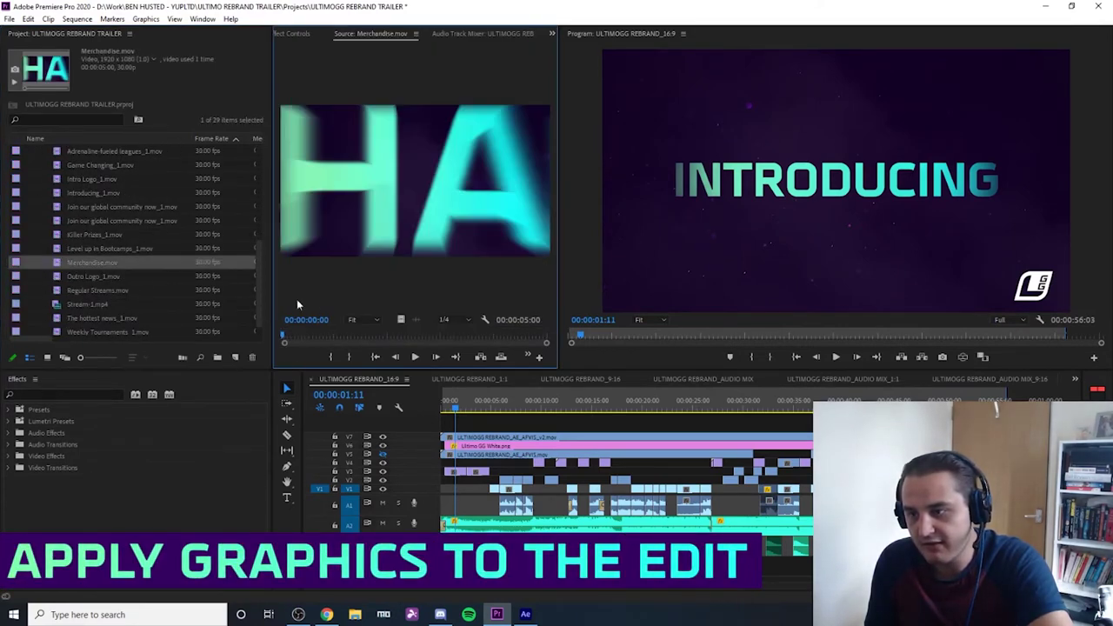
drag(303, 337, 237, 339)
key(space)
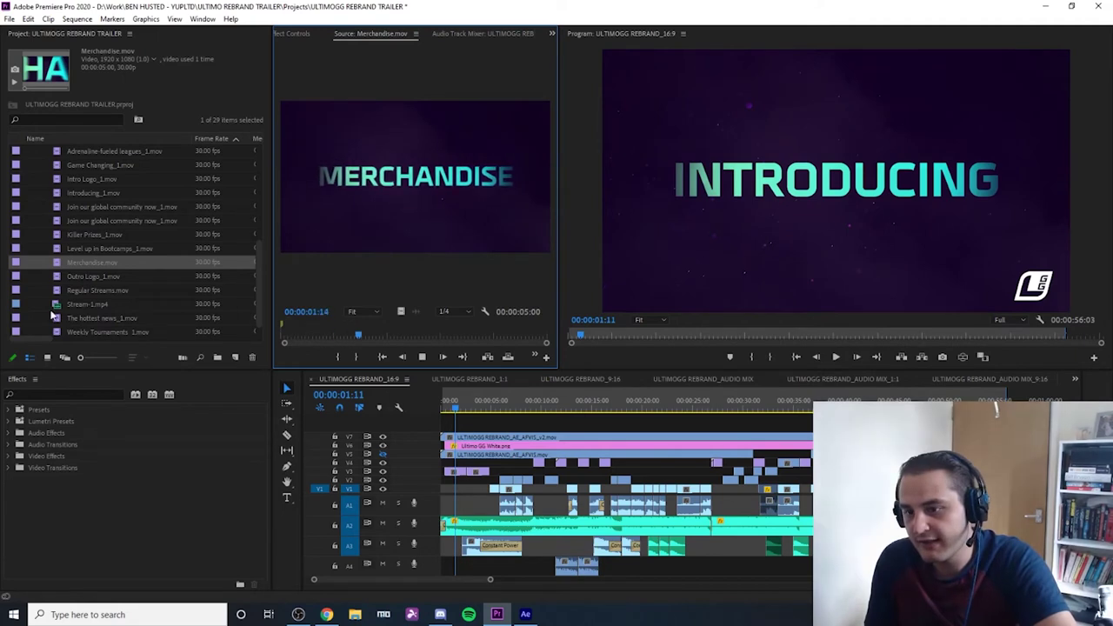
- Preview the rendered Outro Logo_1.mov and Regular Streams.mov clips, and collapse the GFX 2 bin
click(54, 276)
double_click(54, 275)
key(space)
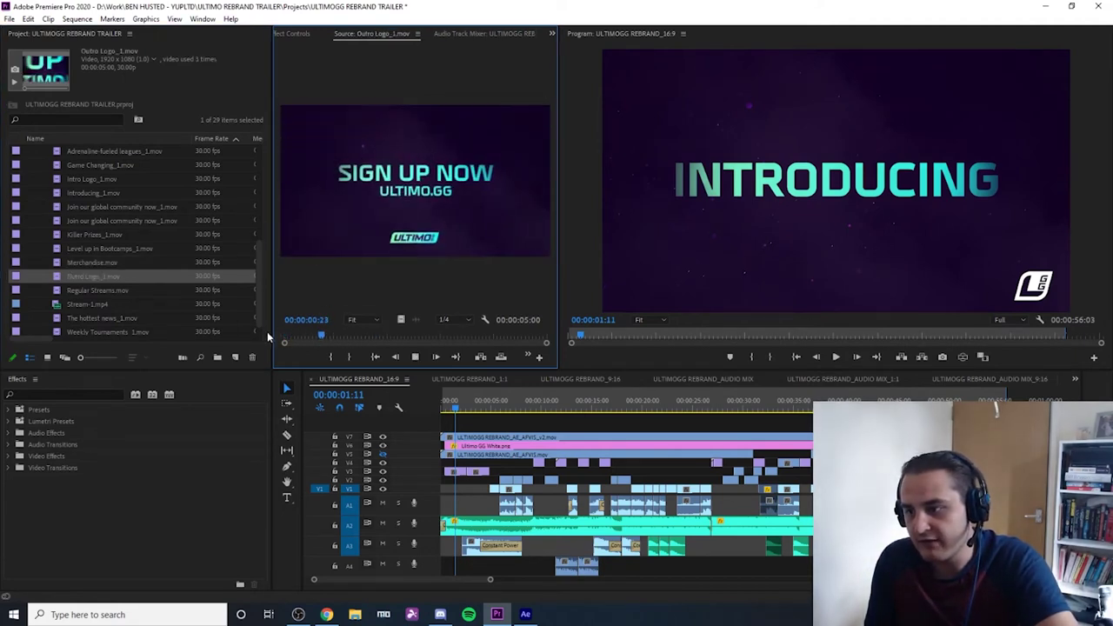
double_click(55, 290)
key(space)
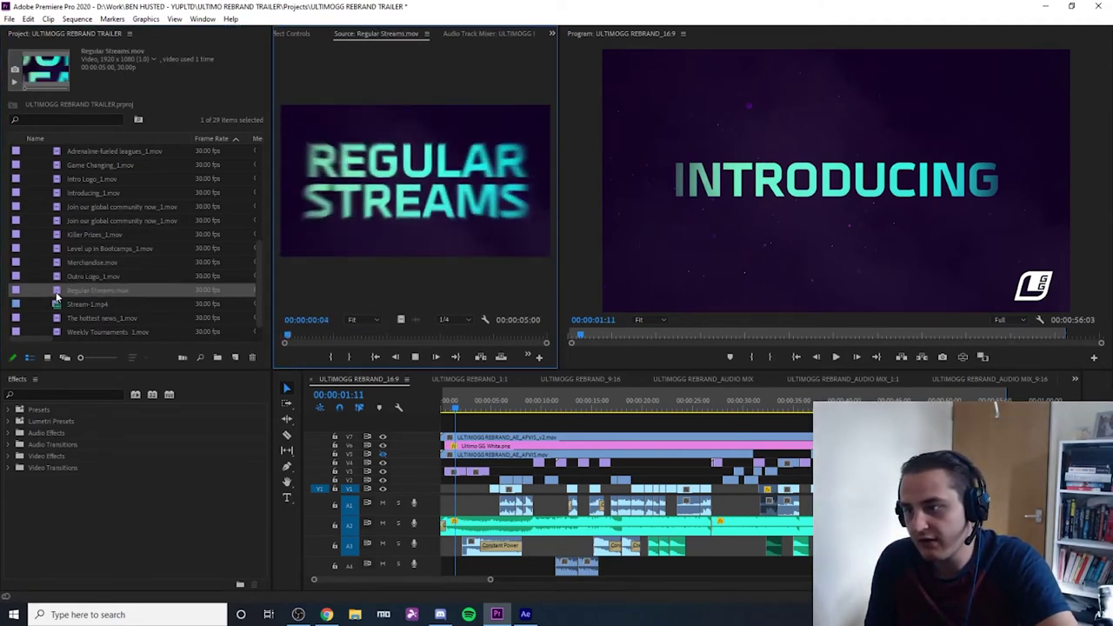
key(space)
scroll(127, 261, up, 3)
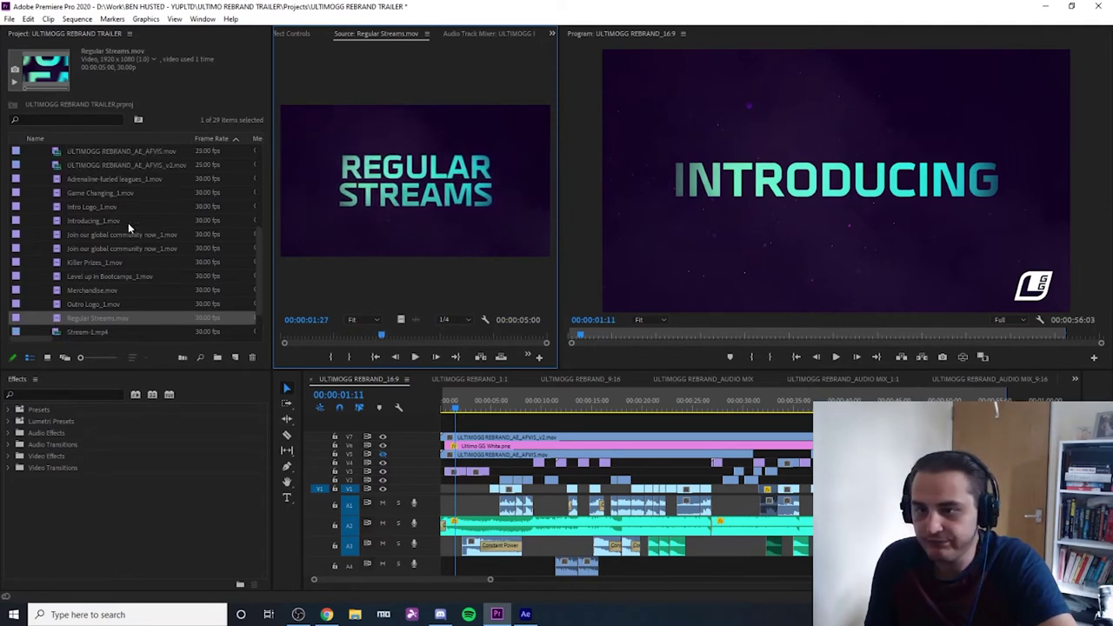
click(29, 179)
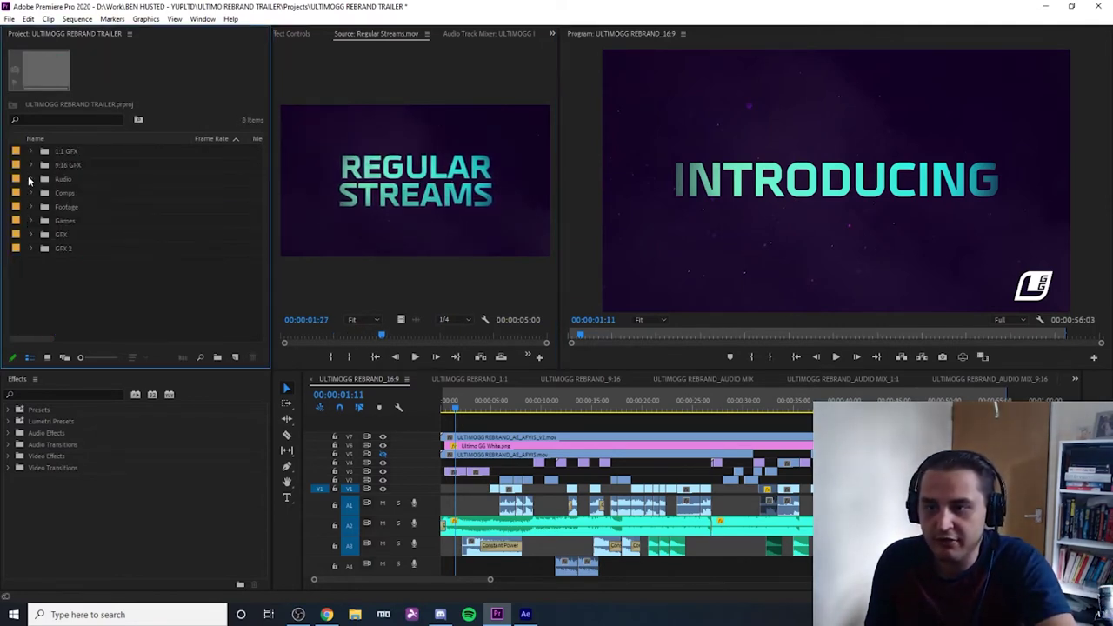
- Hide video tracks V6 and V7 in the ULTIMOGG REBRAND_16:9 sequence and show the Weekly Tournaments slate at 00:00:11:23
click(461, 418)
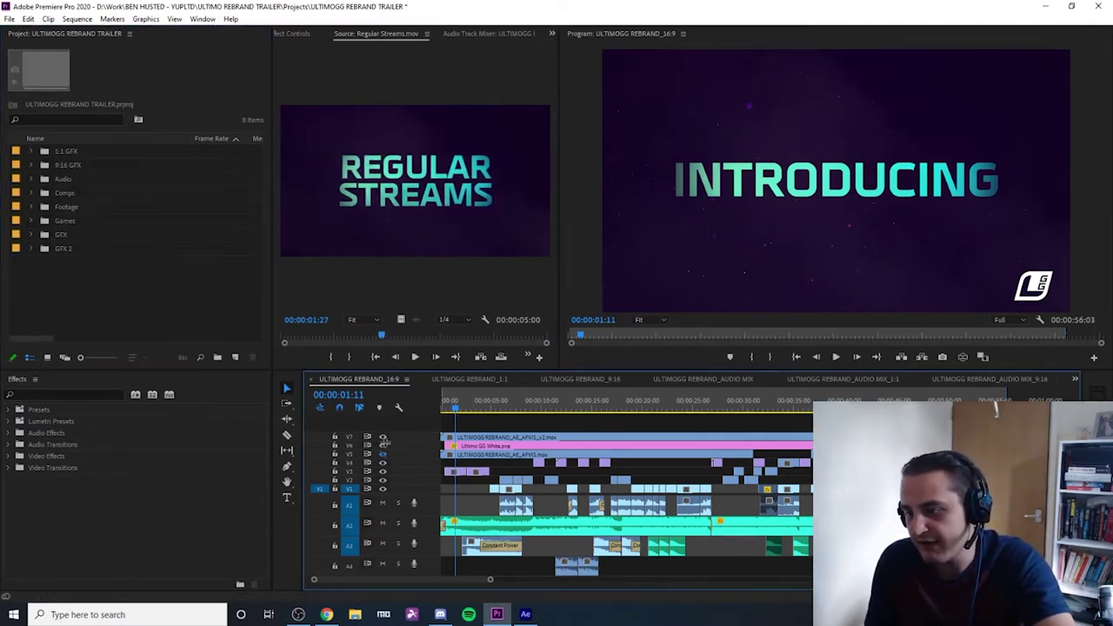
click(561, 409)
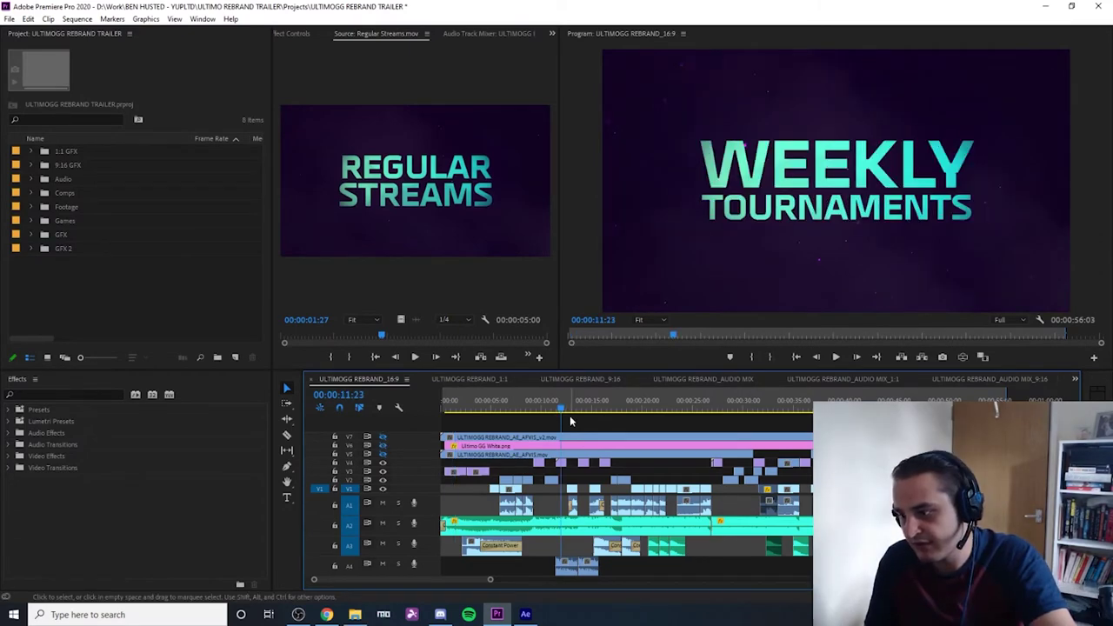
- Review the gameplay footage between the title slates, from about 5 seconds up to the Killer Prizes slate
click(499, 406)
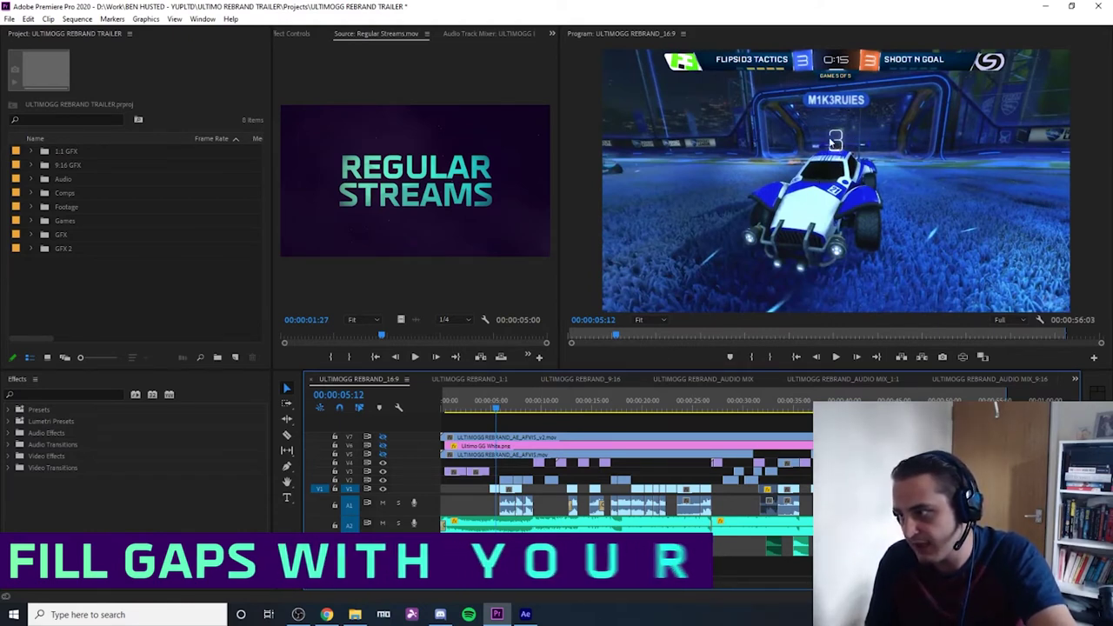
click(501, 405)
drag(504, 397, 596, 409)
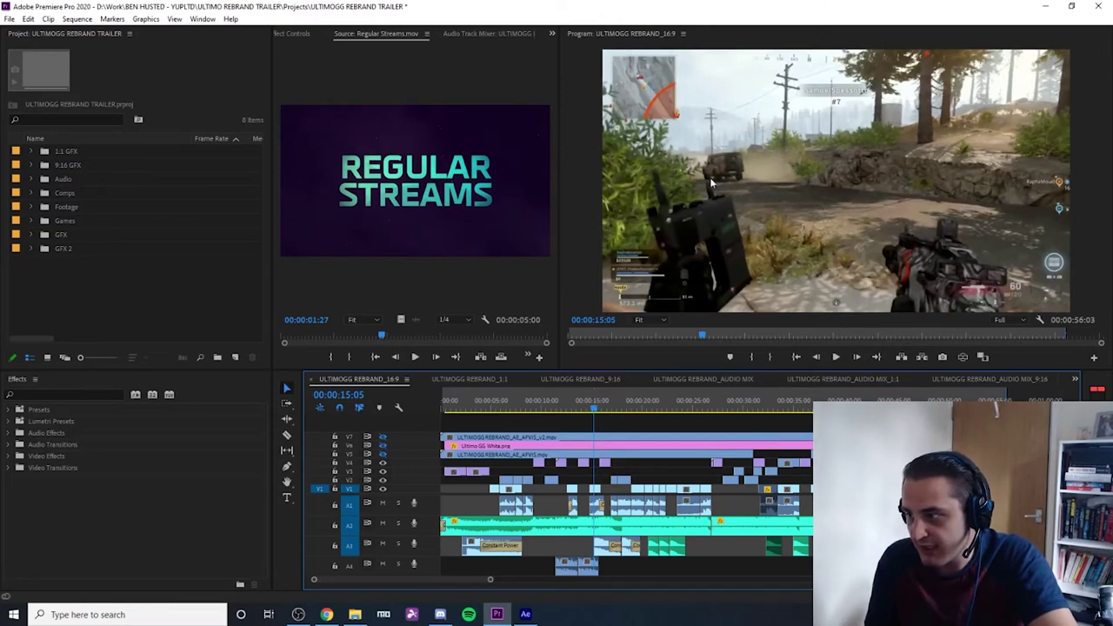
click(610, 404)
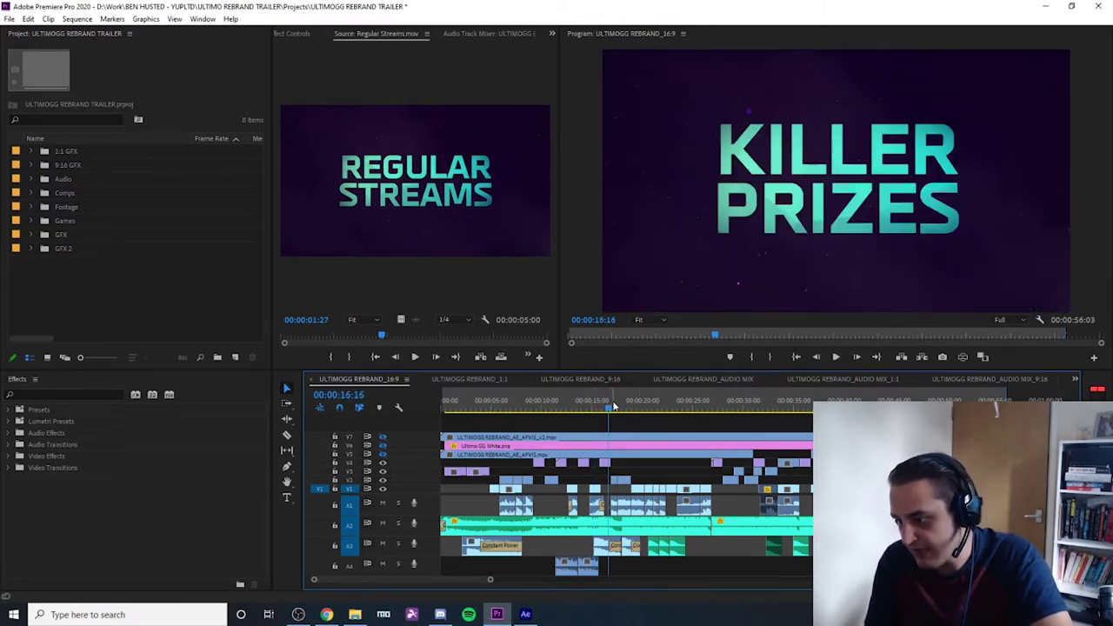
- Play the sequence from the Killer Prizes slate with audio track A2 soloed, and turn the solo off again
scroll(621, 528, up, 3)
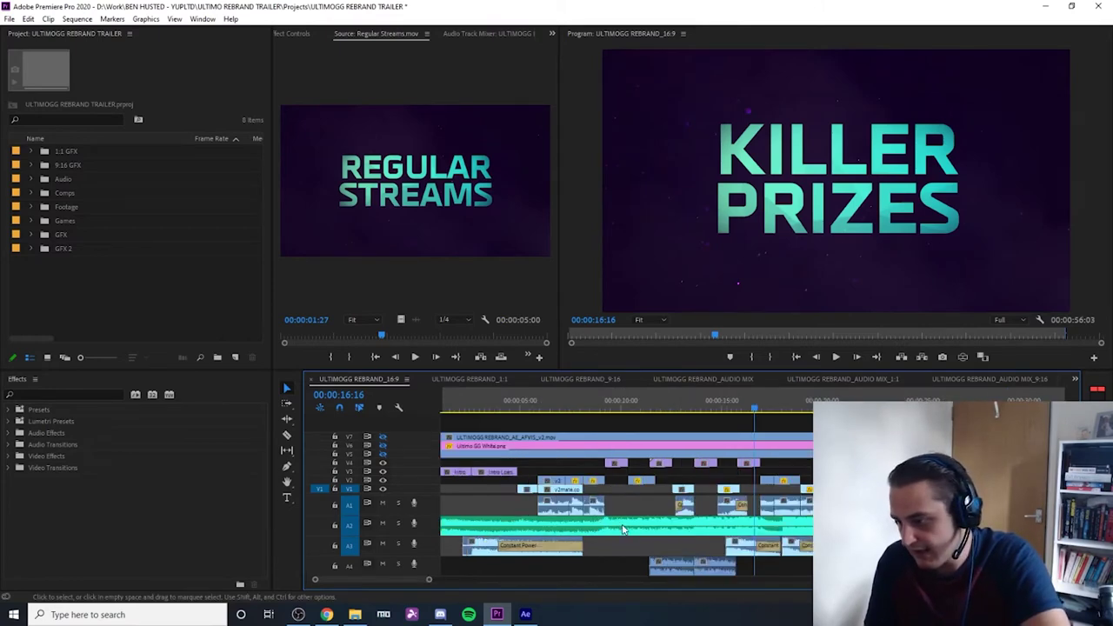
click(397, 522)
key(space)
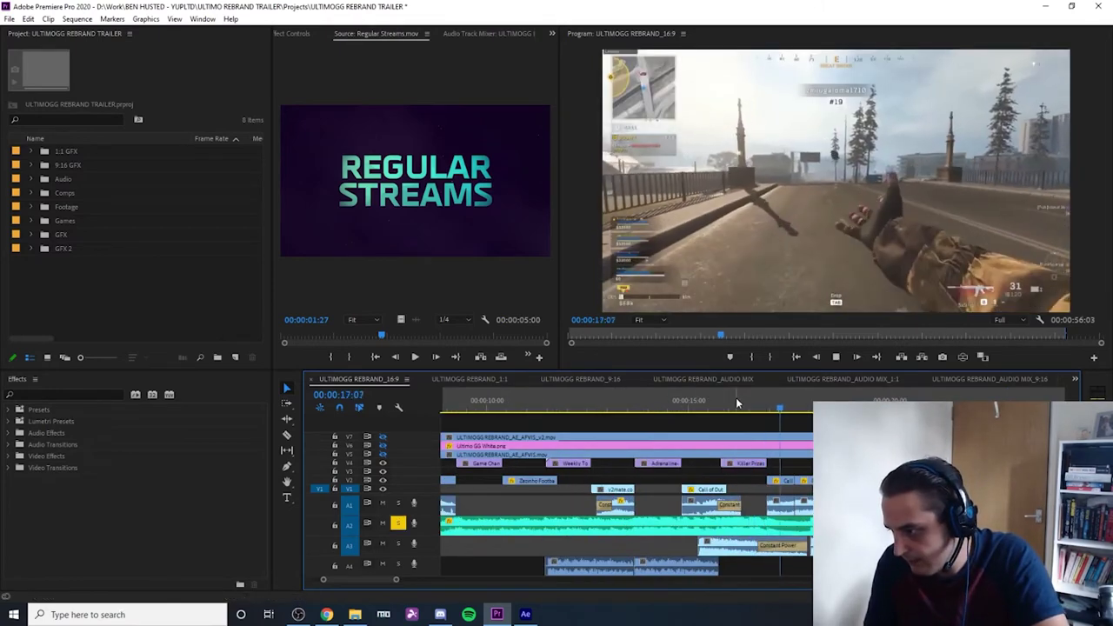
click(397, 523)
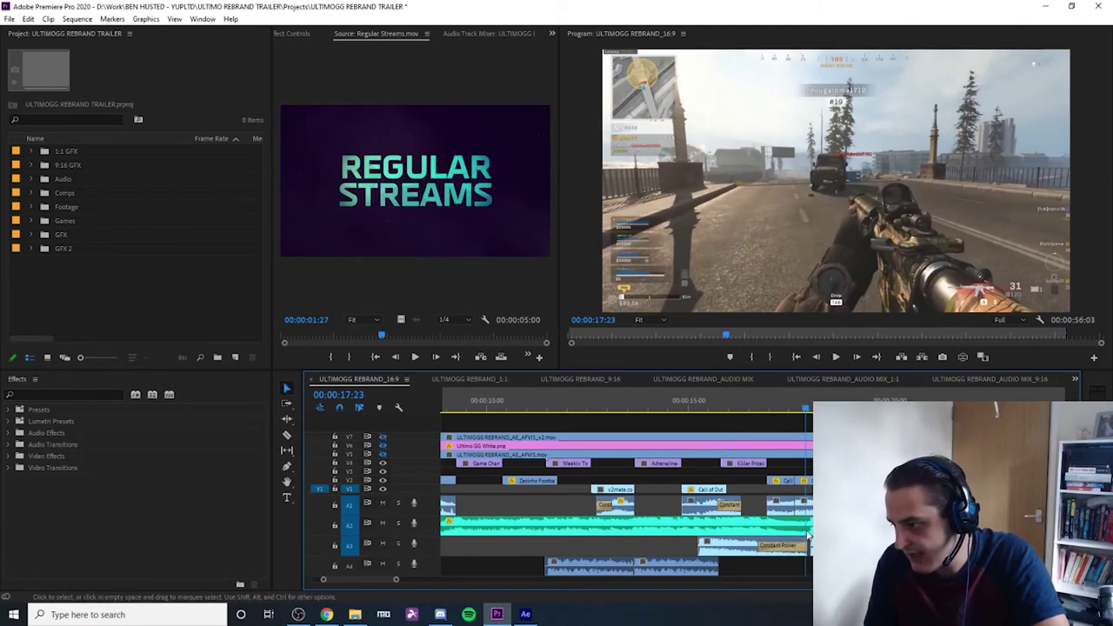
key(space)
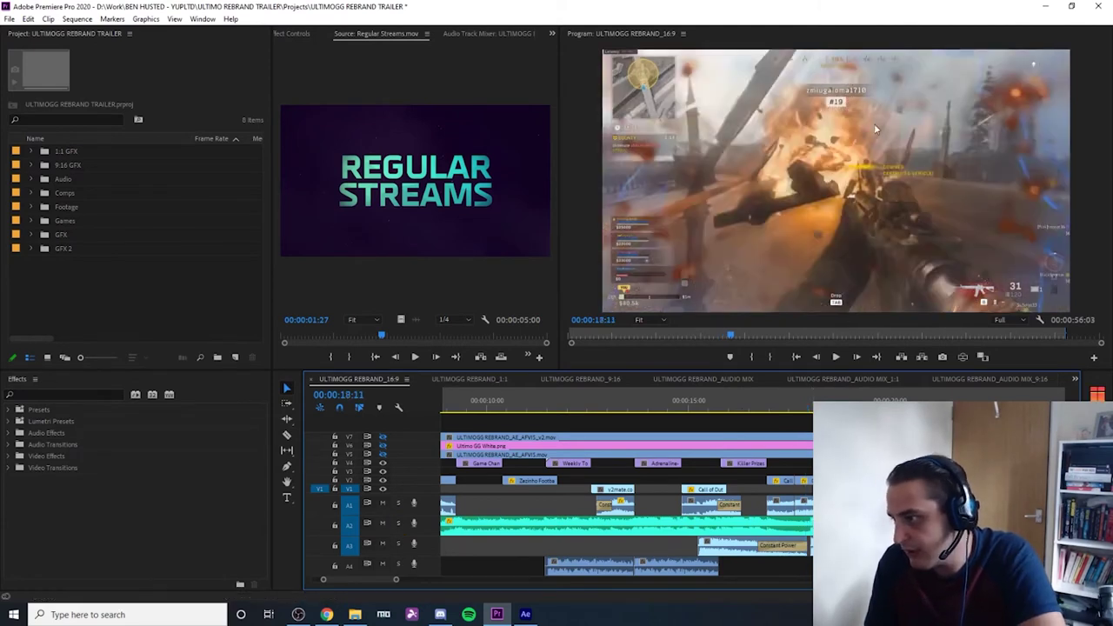
key(minus)
key(minus)
key(minus)
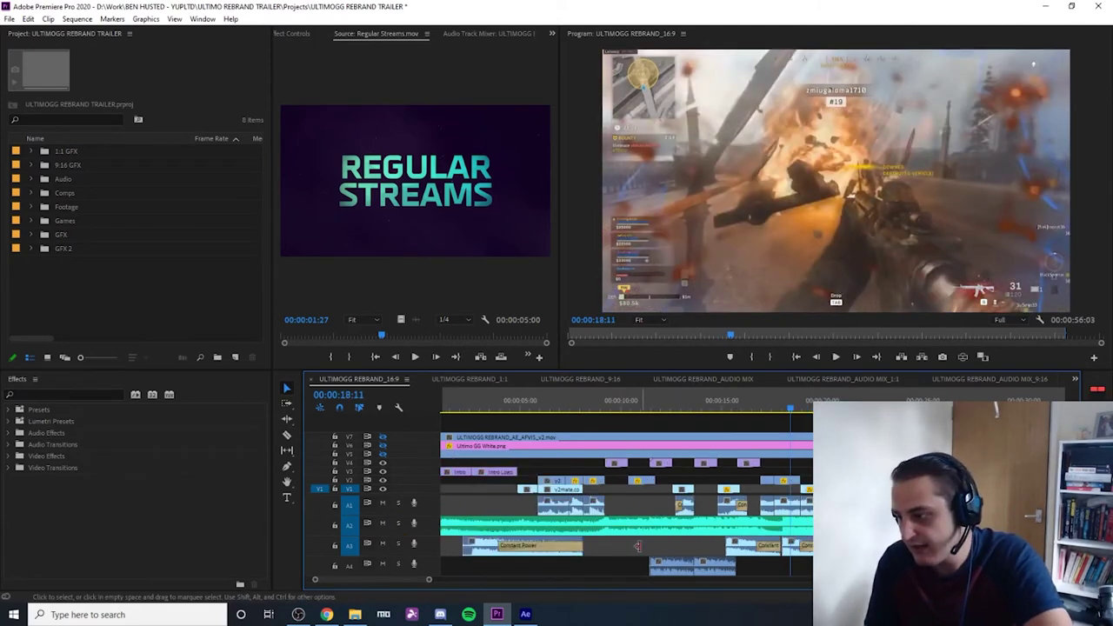
key(equal)
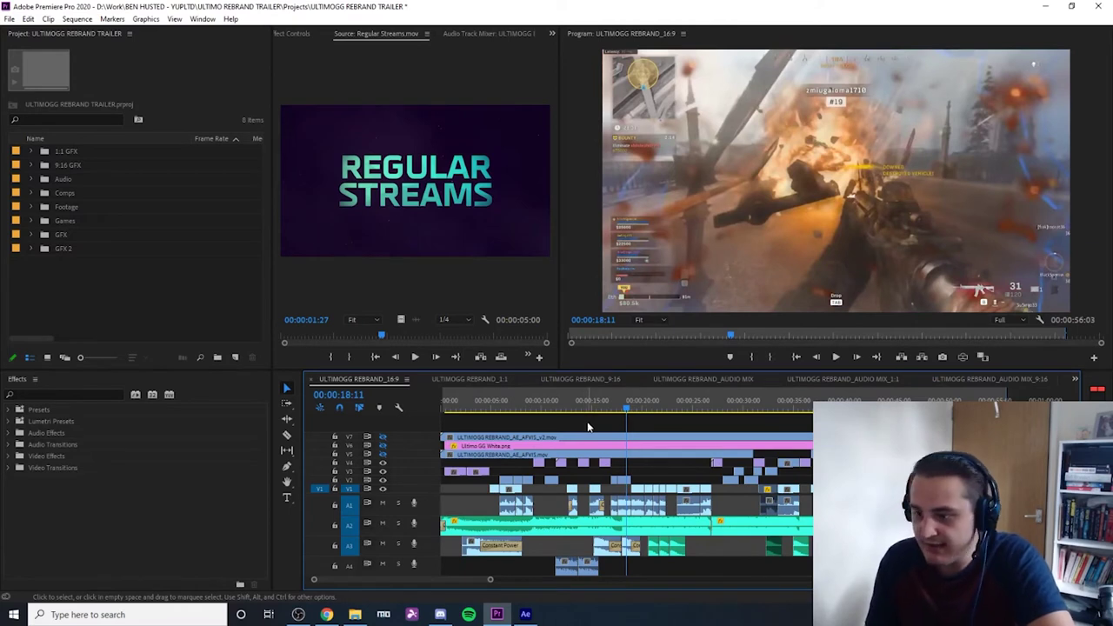
- Show video tracks V6 and V7 again with the audio tracks collapsed, and play the sequence around 00:00:34:05
scroll(342, 540, down, 3)
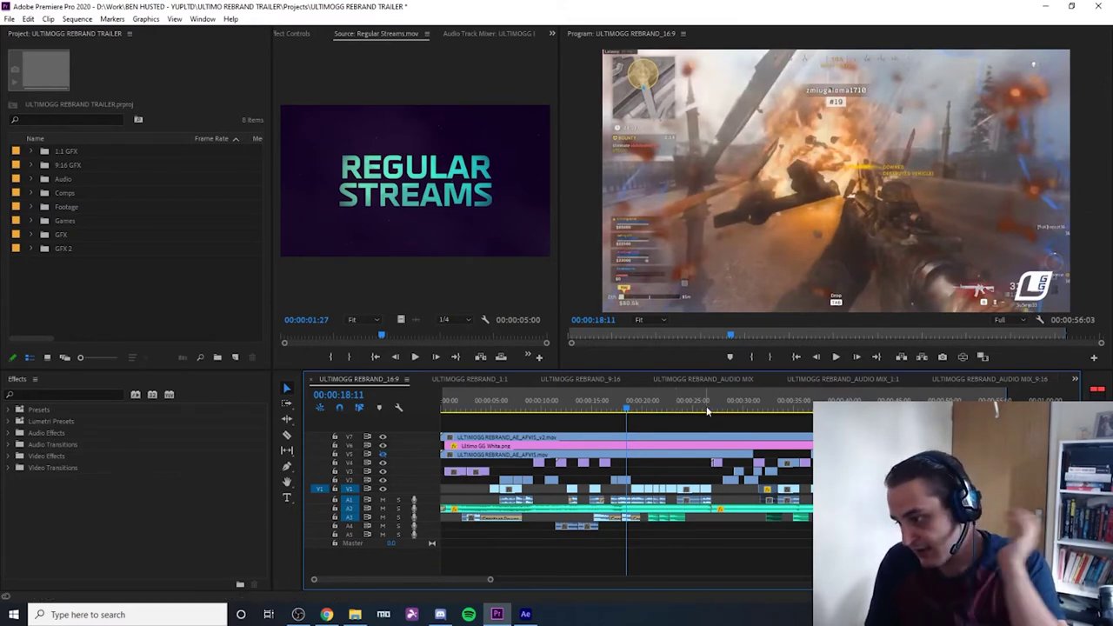
drag(697, 412, 794, 405)
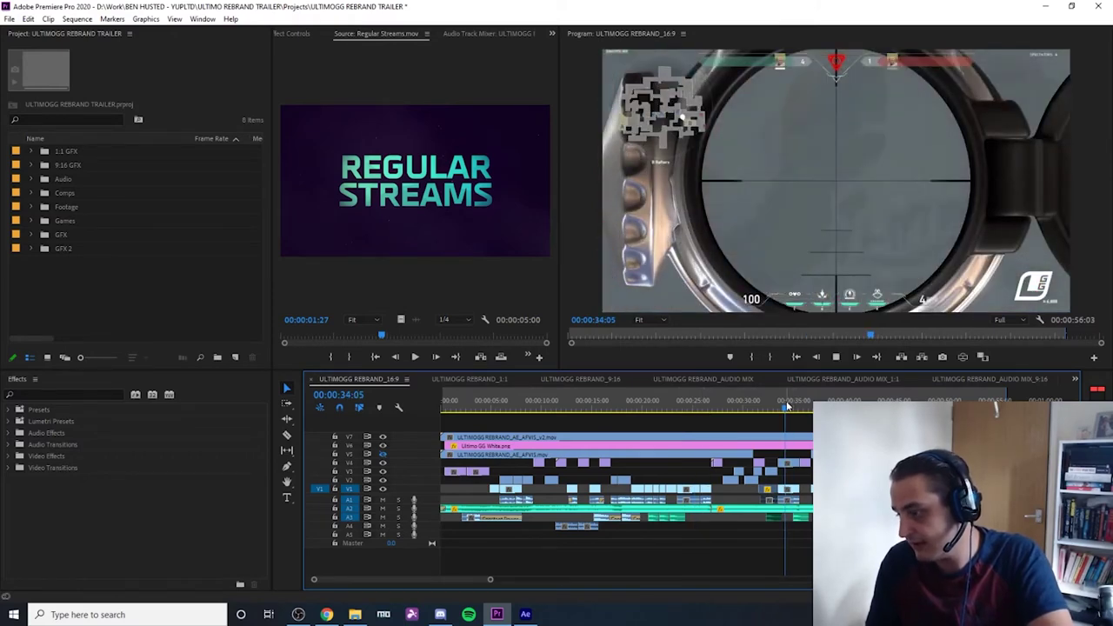
key(space)
key(space)
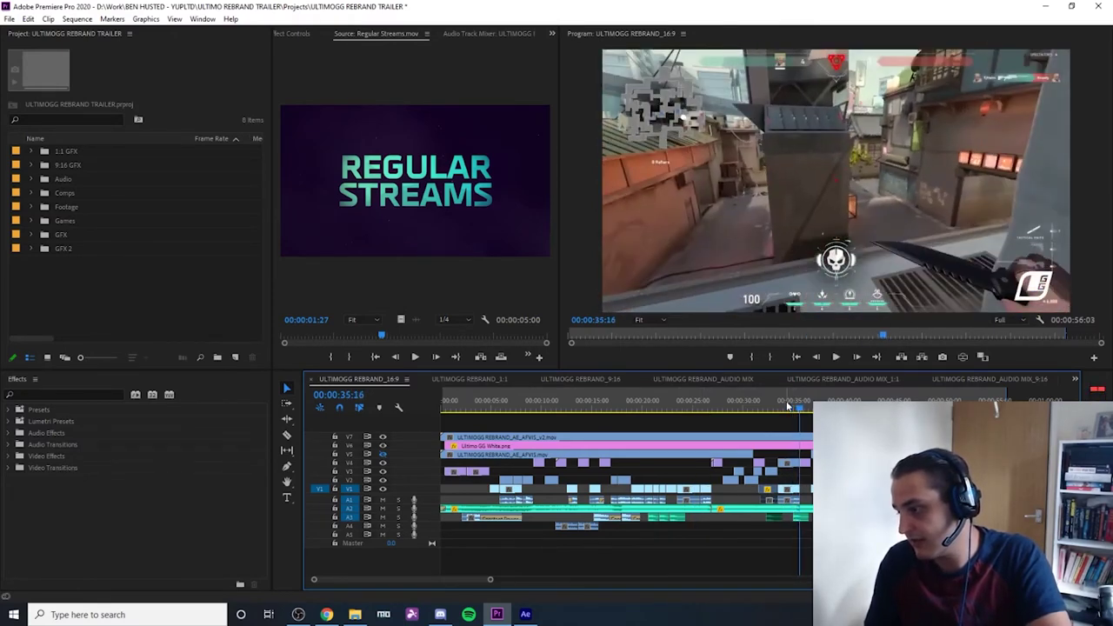
- Save the project and move the playhead to the gameplay shot at 00:00:06:13
key(ctrl+s)
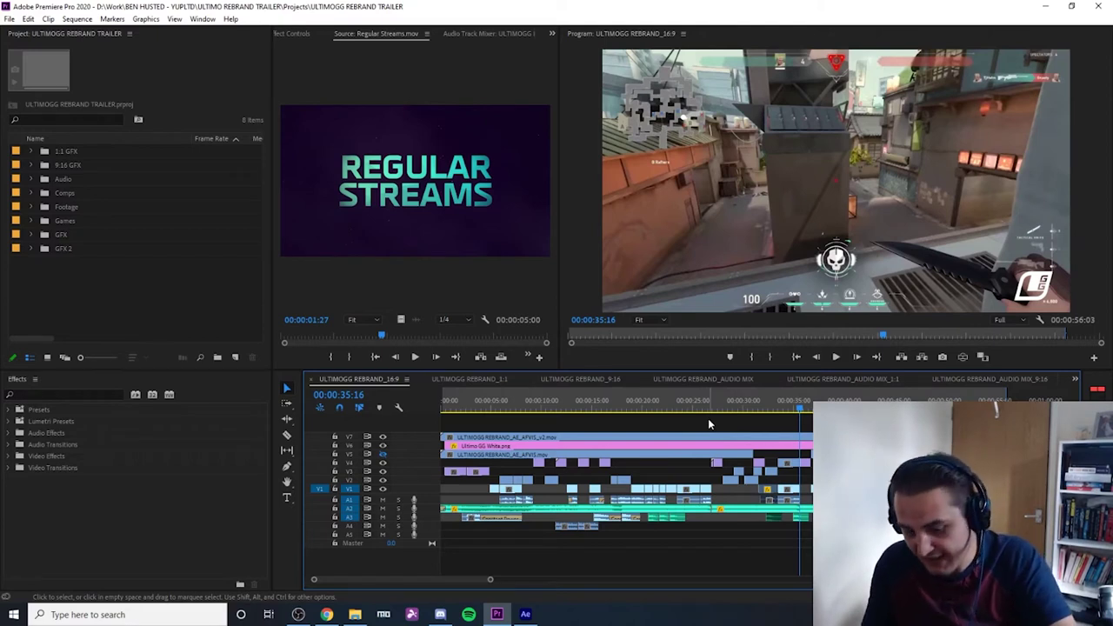
key(ctrl+s)
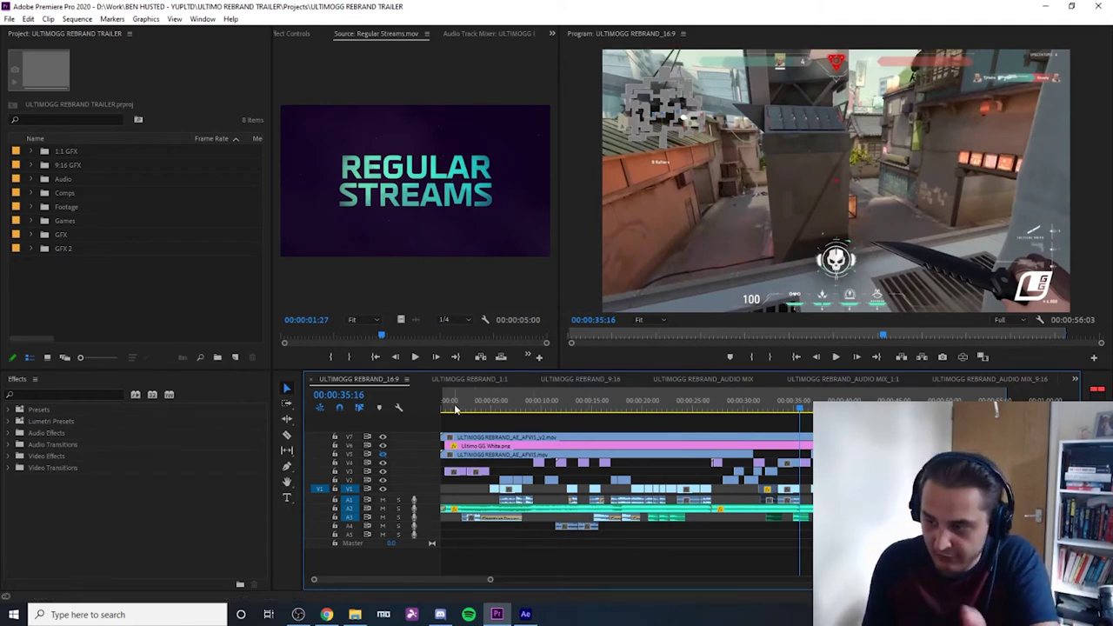
drag(451, 403, 507, 409)
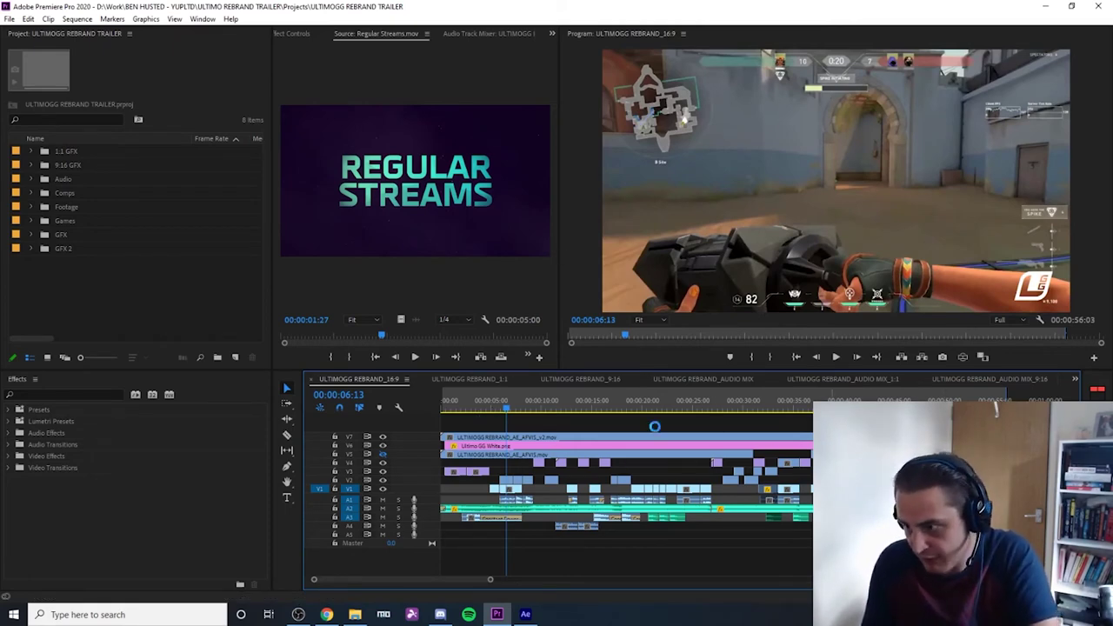
- Queue the 16:9 sequence for export as QuickTime with the Apple ProRes 422 HQ preset and audio export turned off
key(ctrl+m)
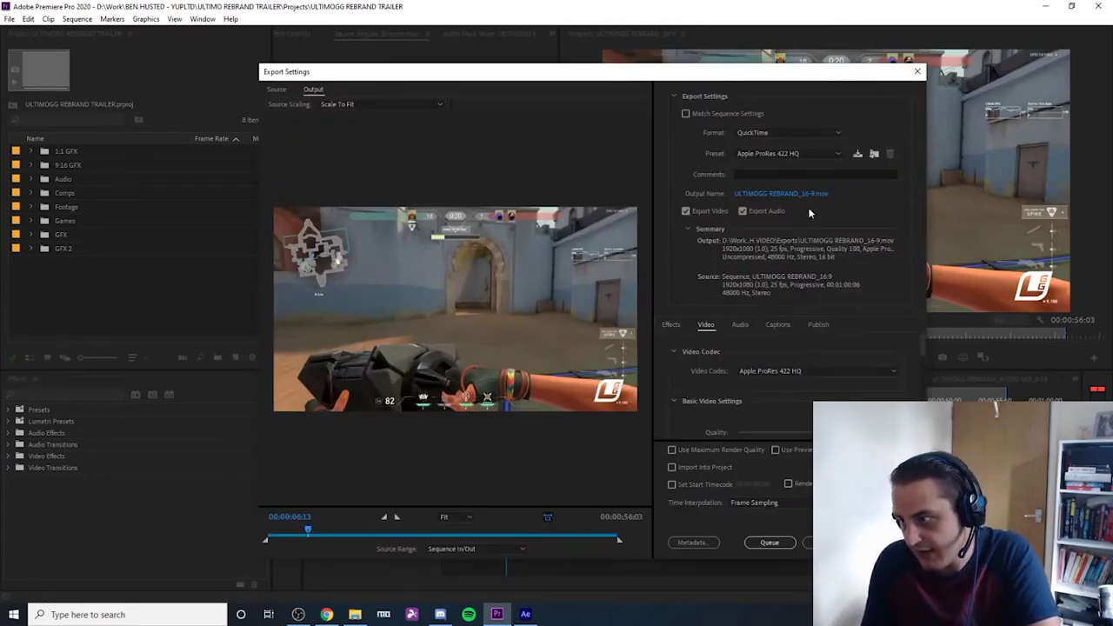
click(775, 134)
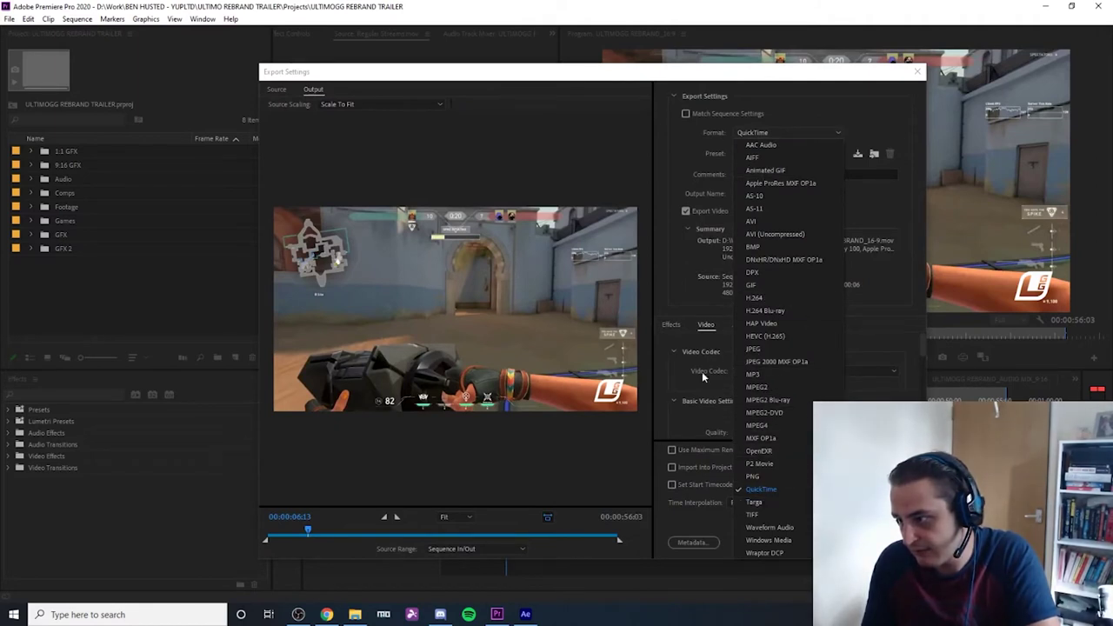
click(769, 489)
click(778, 153)
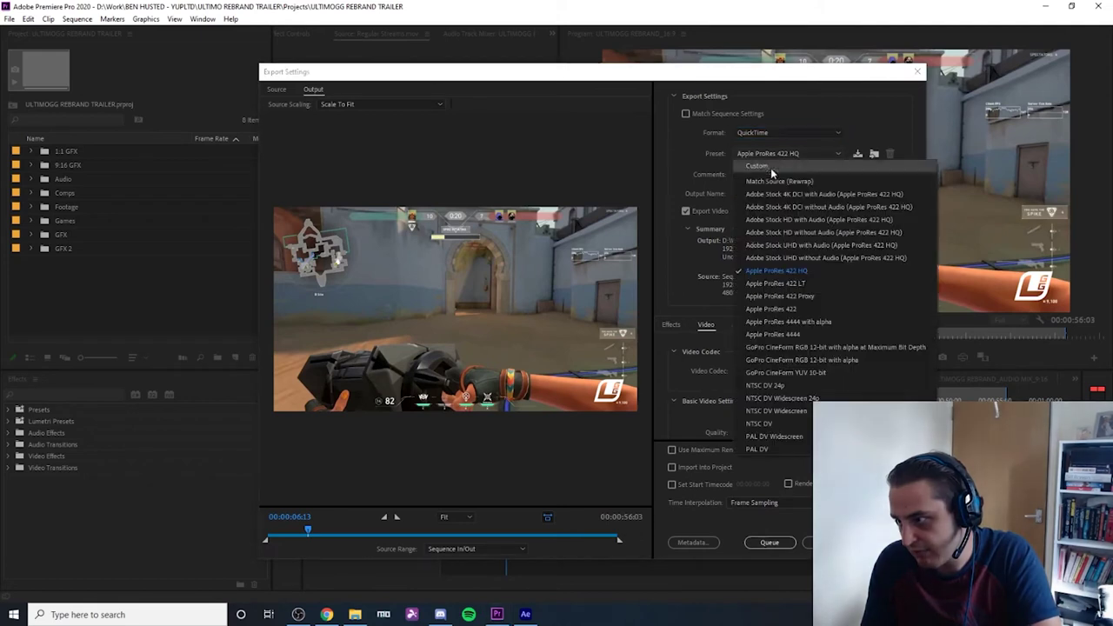
click(785, 273)
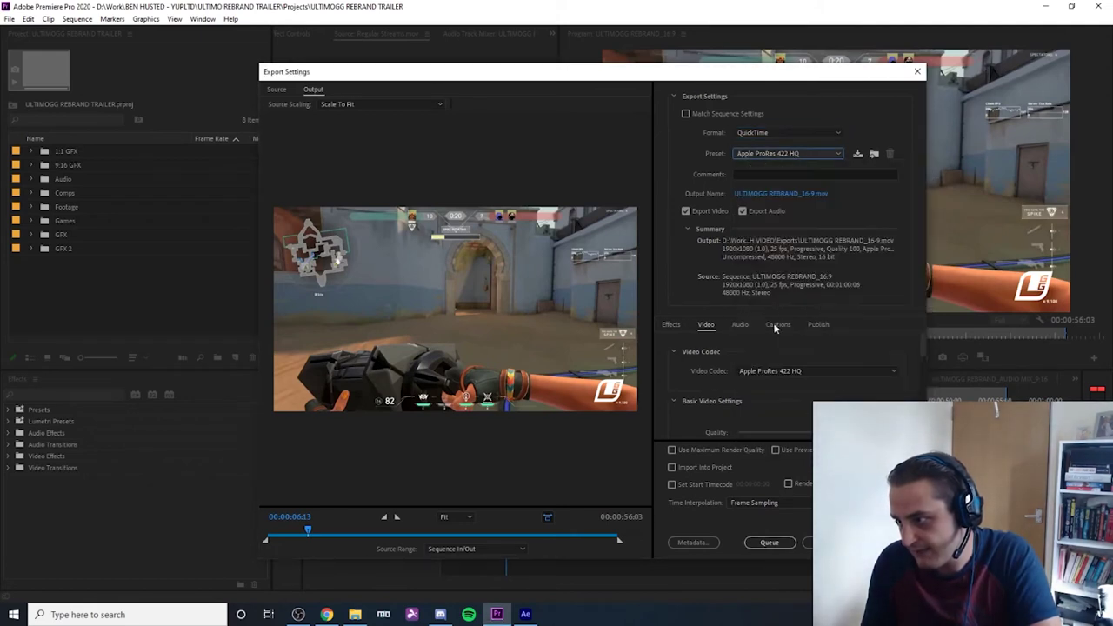
click(742, 211)
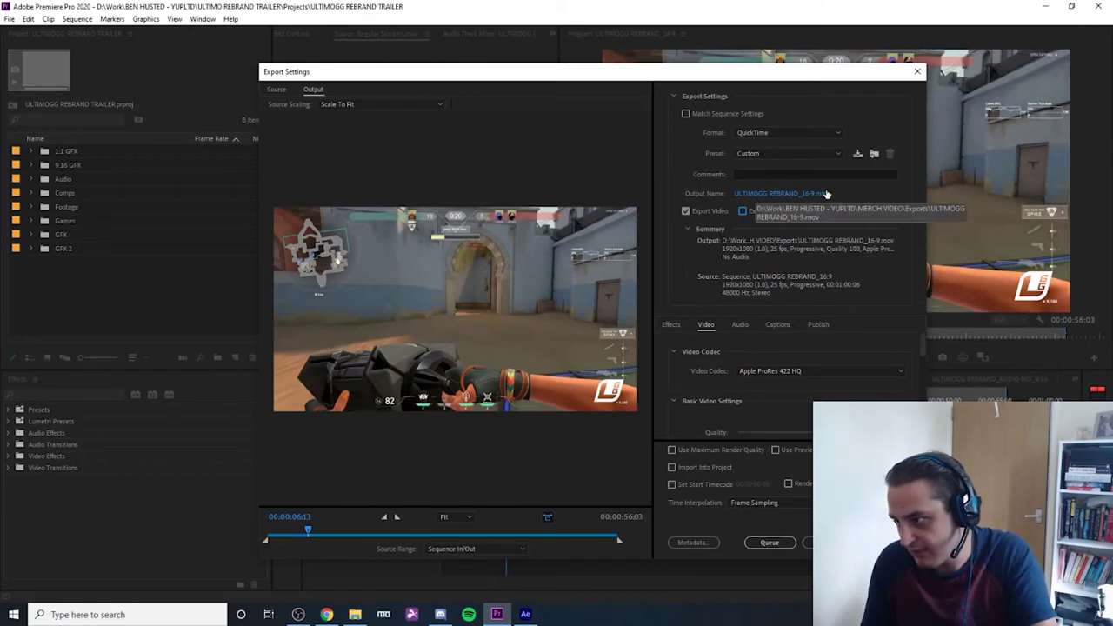
click(770, 542)
- Switch to After Effects and play the Flat Zoom Hit - Preview composition from the 04. FLAT transitions folder
click(525, 614)
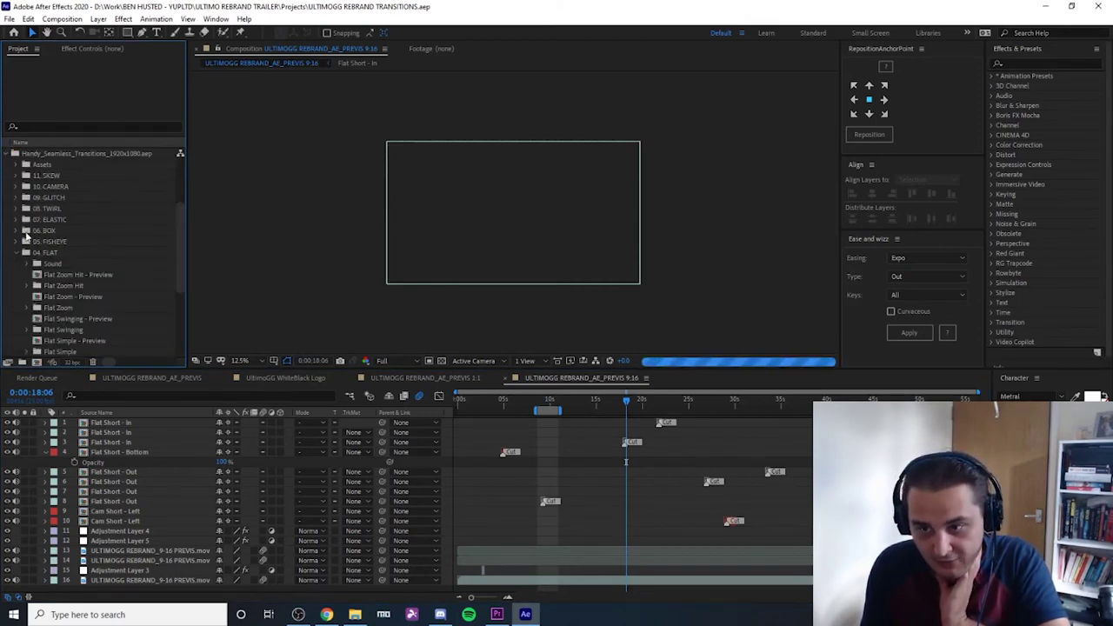
double_click(78, 274)
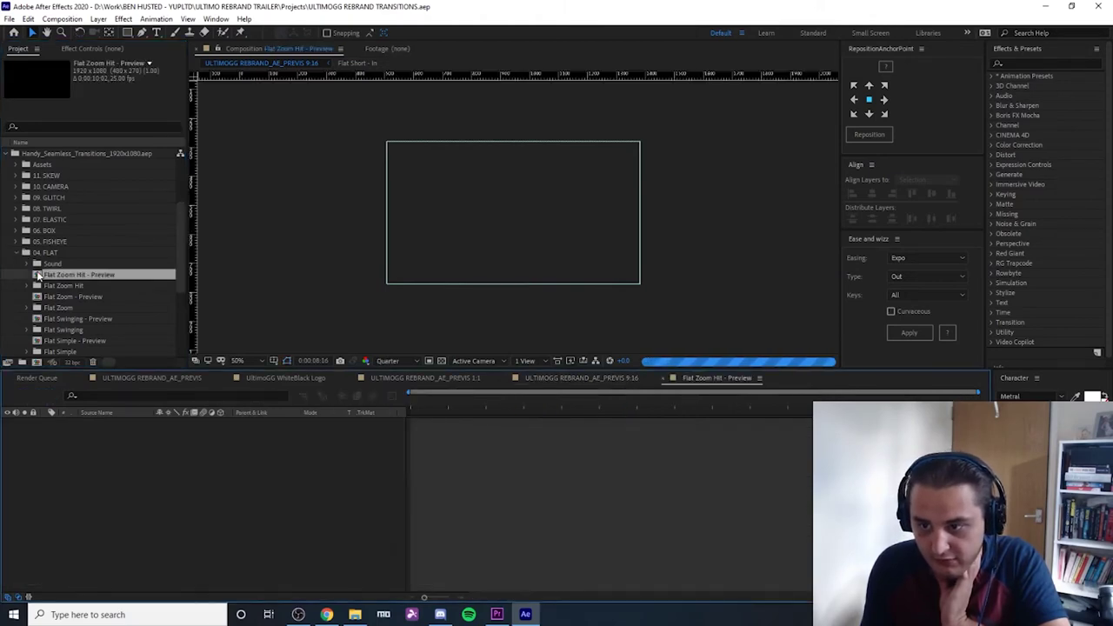
click(414, 402)
drag(414, 404, 389, 413)
scroll(449, 303, down, 1)
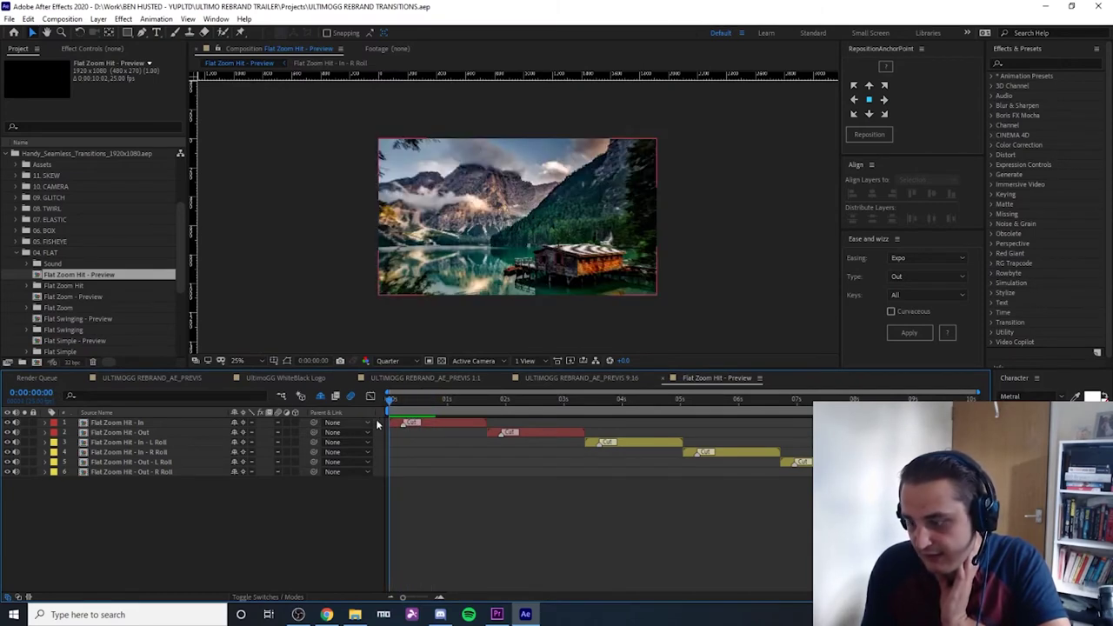
key(space)
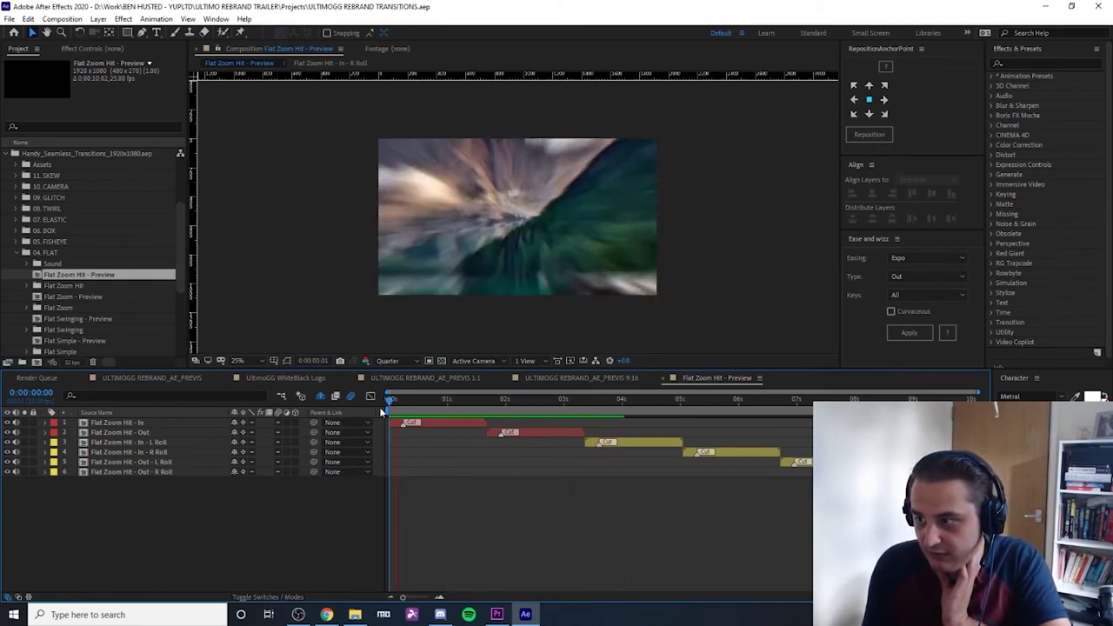
key(space)
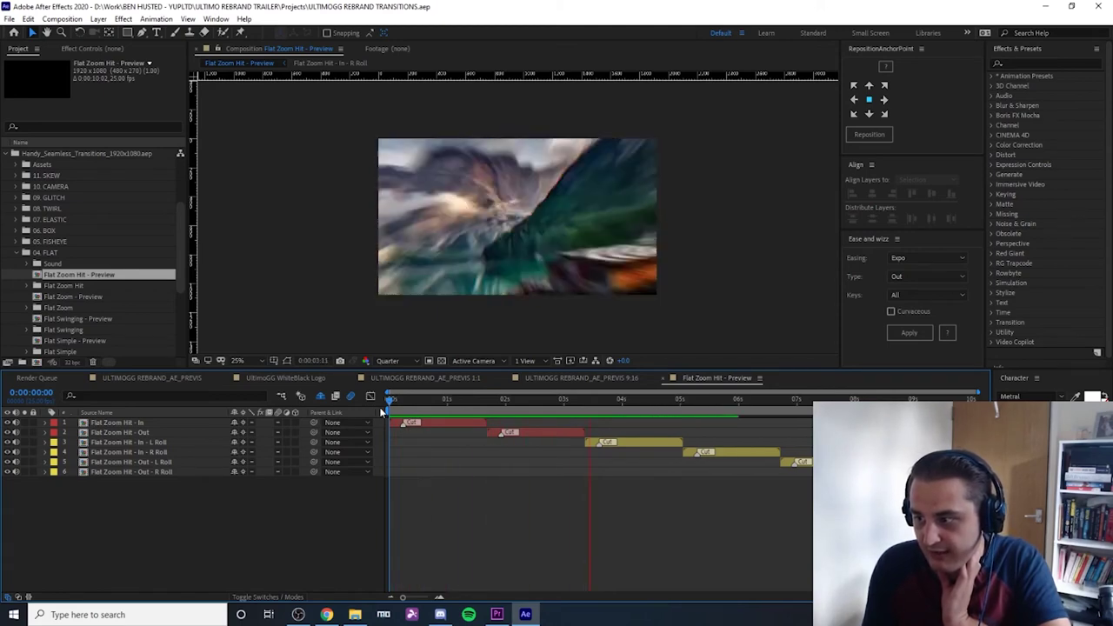
key(space)
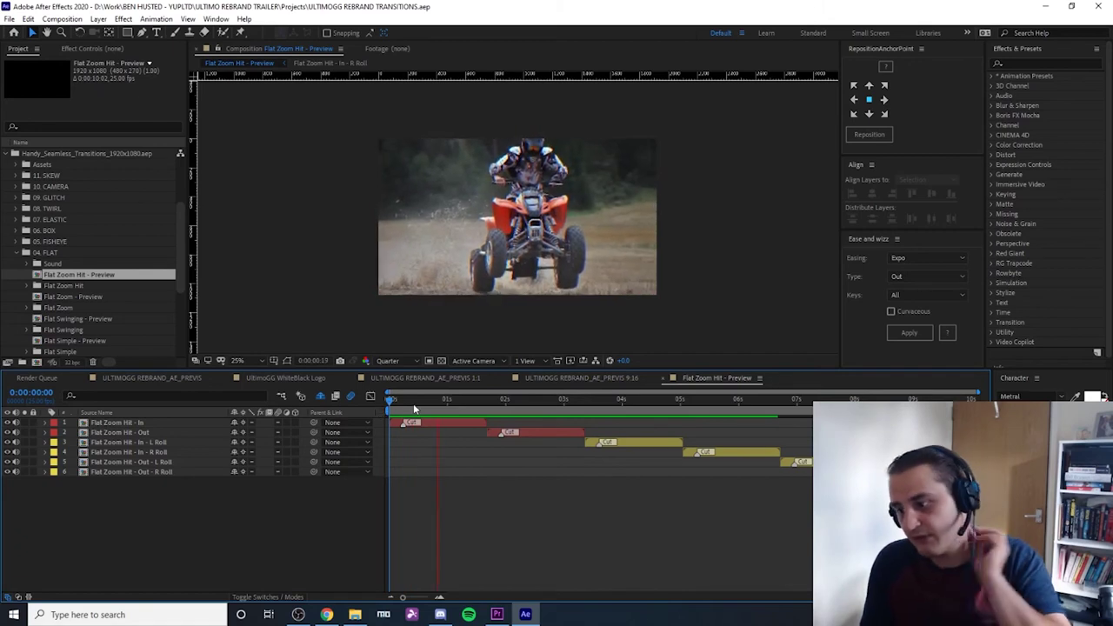
drag(441, 400, 444, 426)
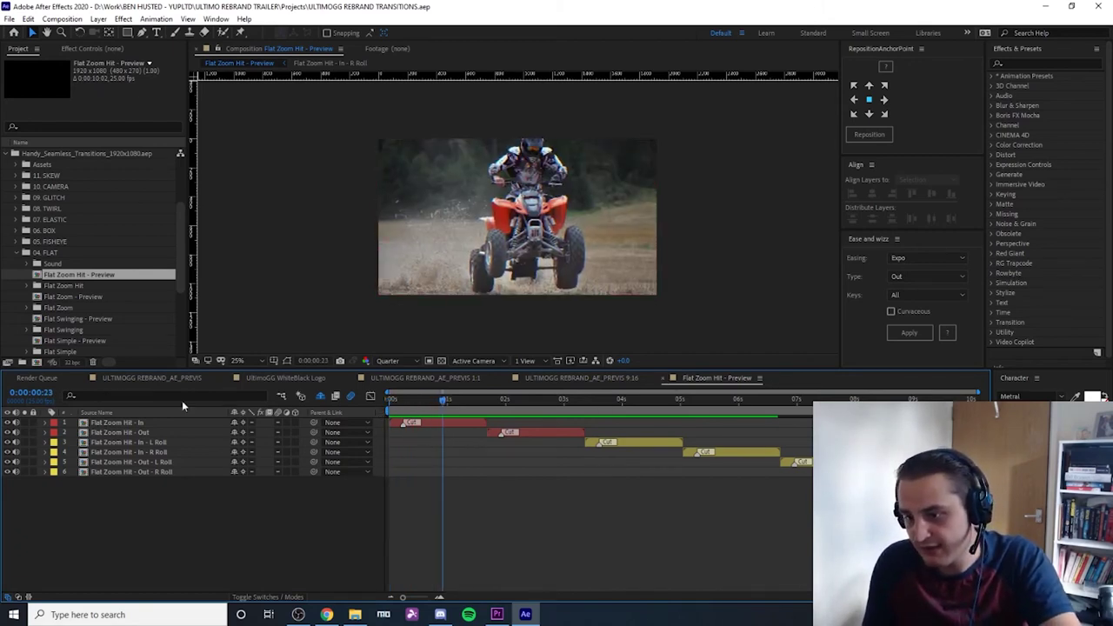
- Solo the bottom footage layer in the ULTIMOGG REBRAND_AE_PREVIS composition and inspect the original cut at 00:00:04:23
click(161, 377)
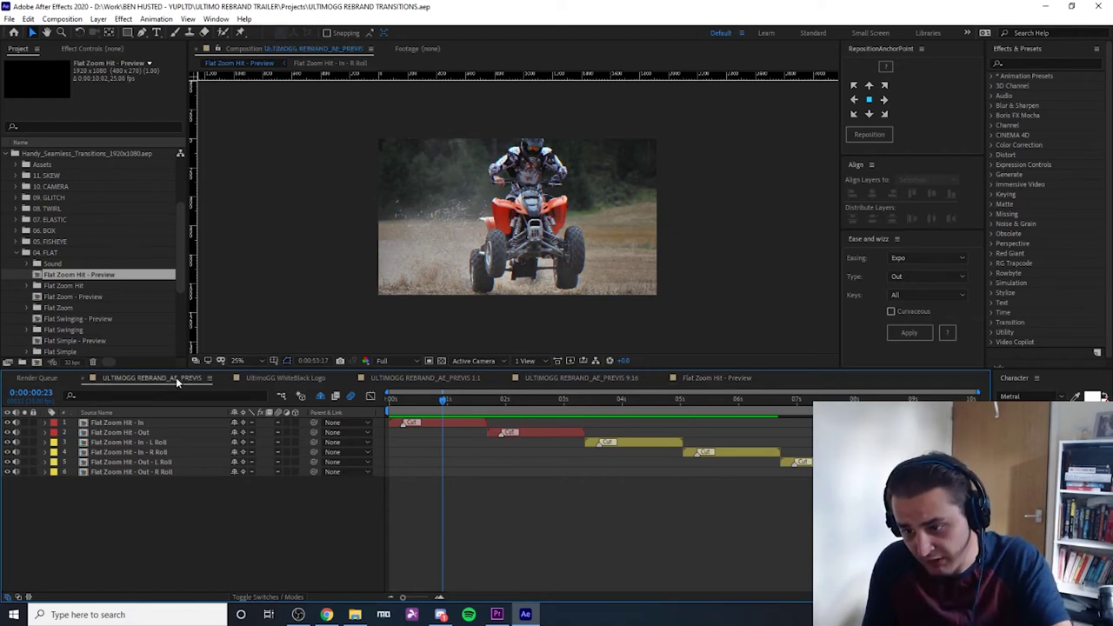
drag(479, 401, 467, 401)
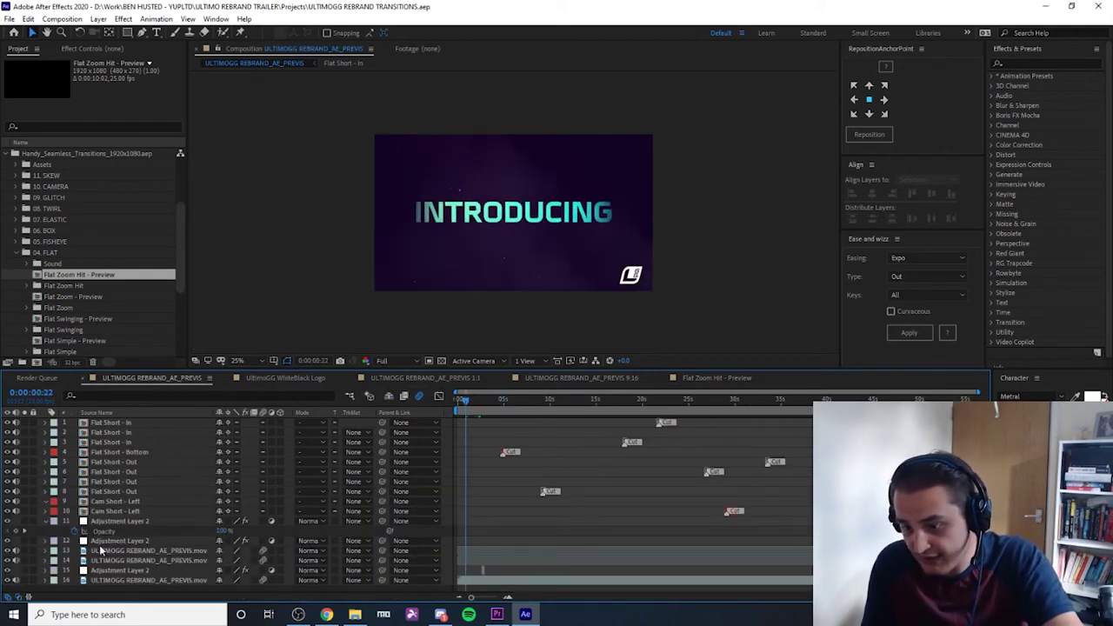
click(52, 580)
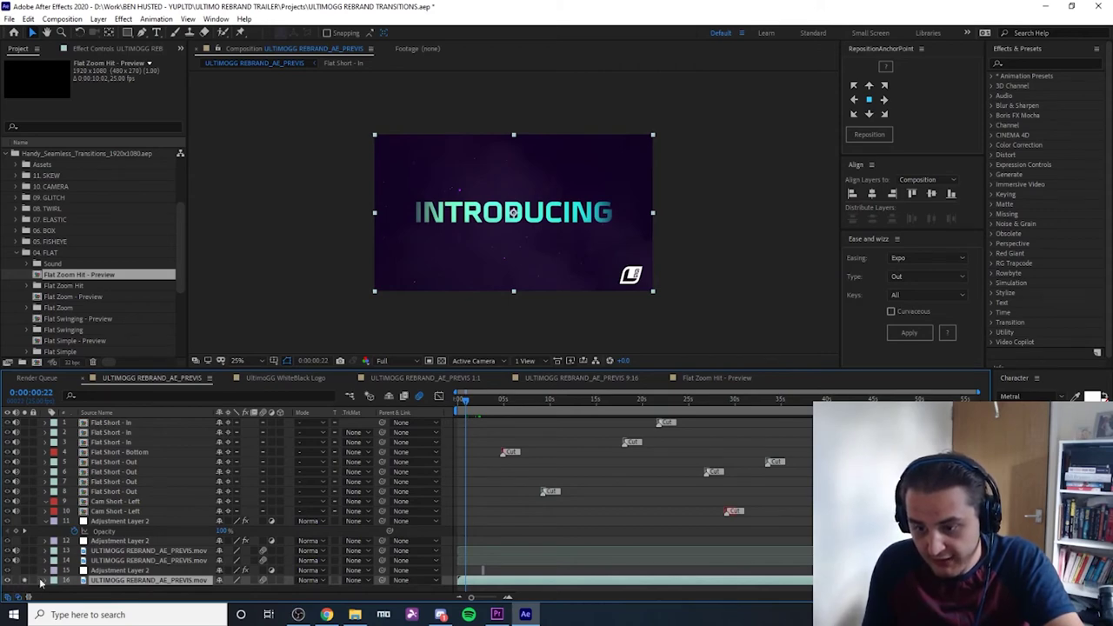
drag(476, 406, 502, 415)
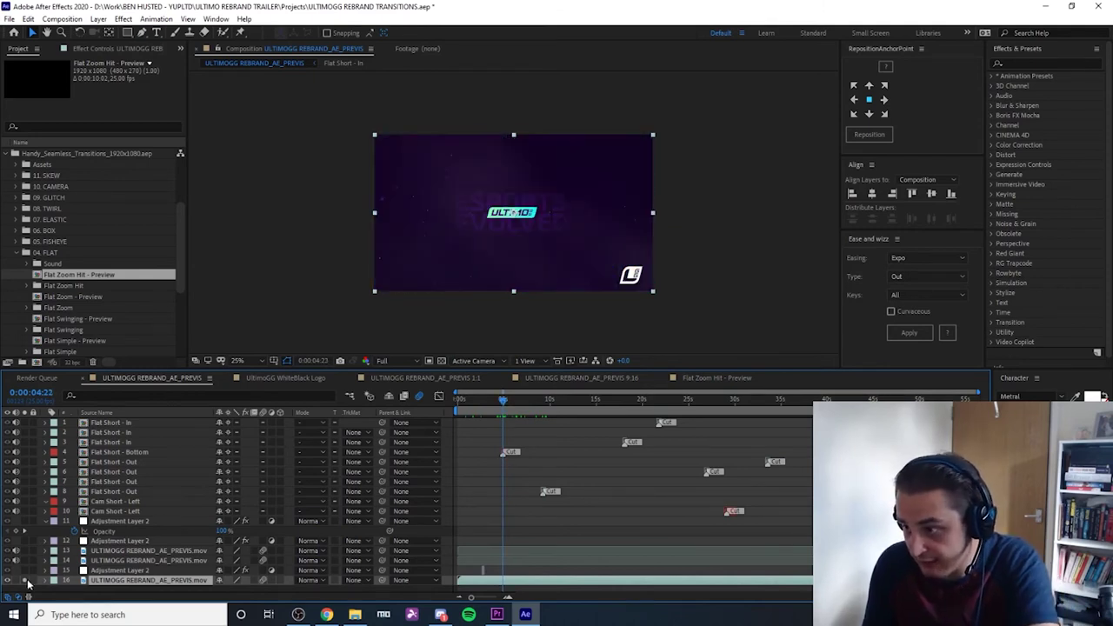
key(Page_Up)
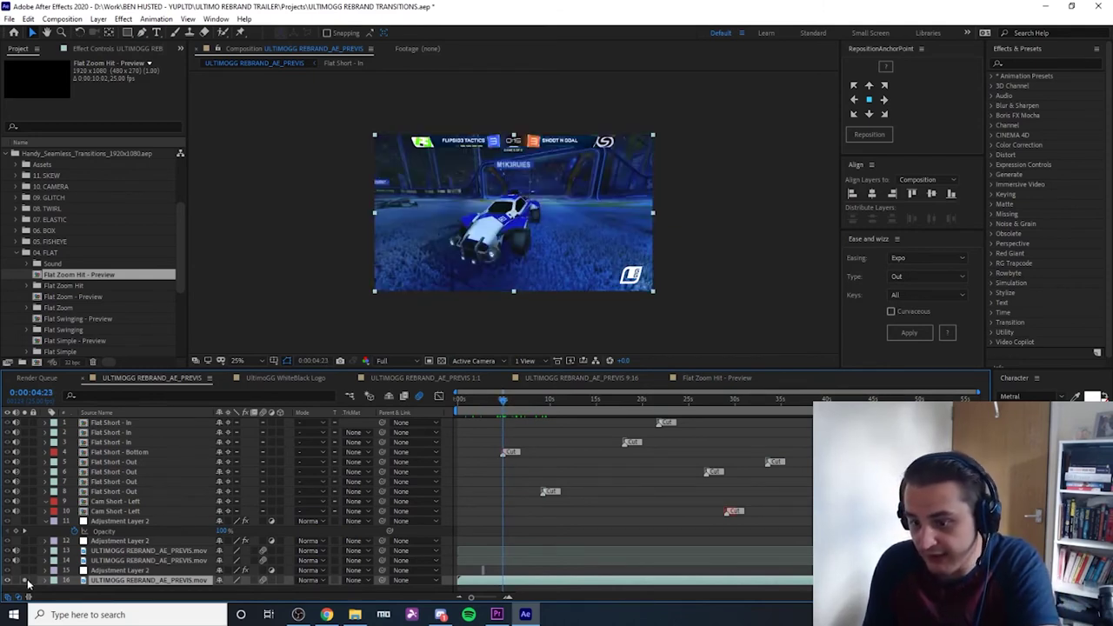
- Turn off the footage layer's solo and play the Flat Short - Bottom transition with the work area starting at 00:00:04:00
click(501, 401)
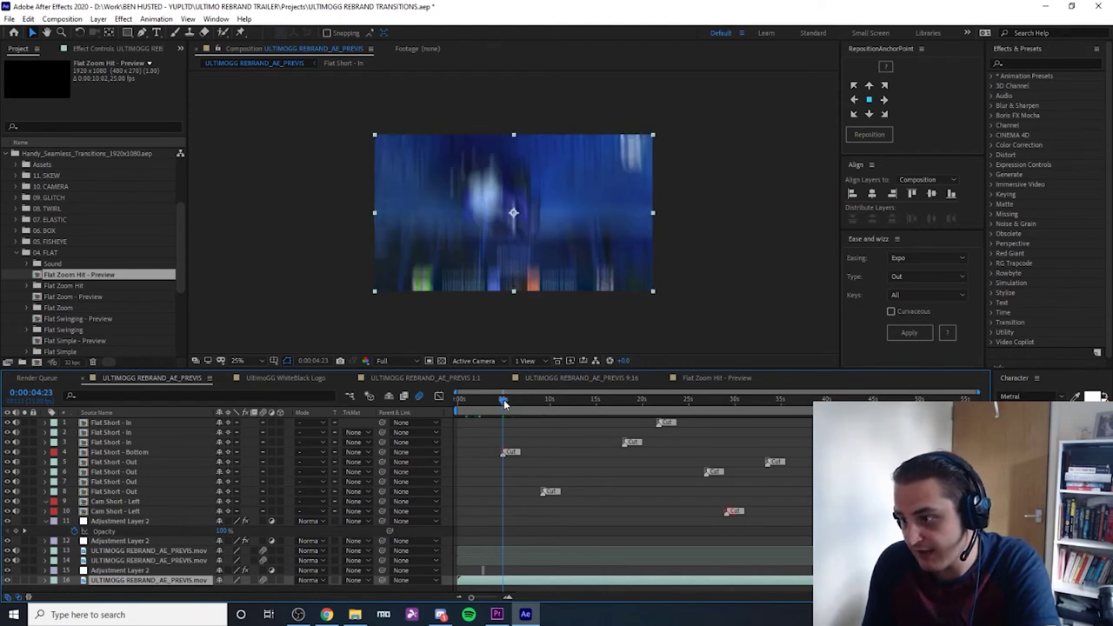
drag(504, 403, 501, 403)
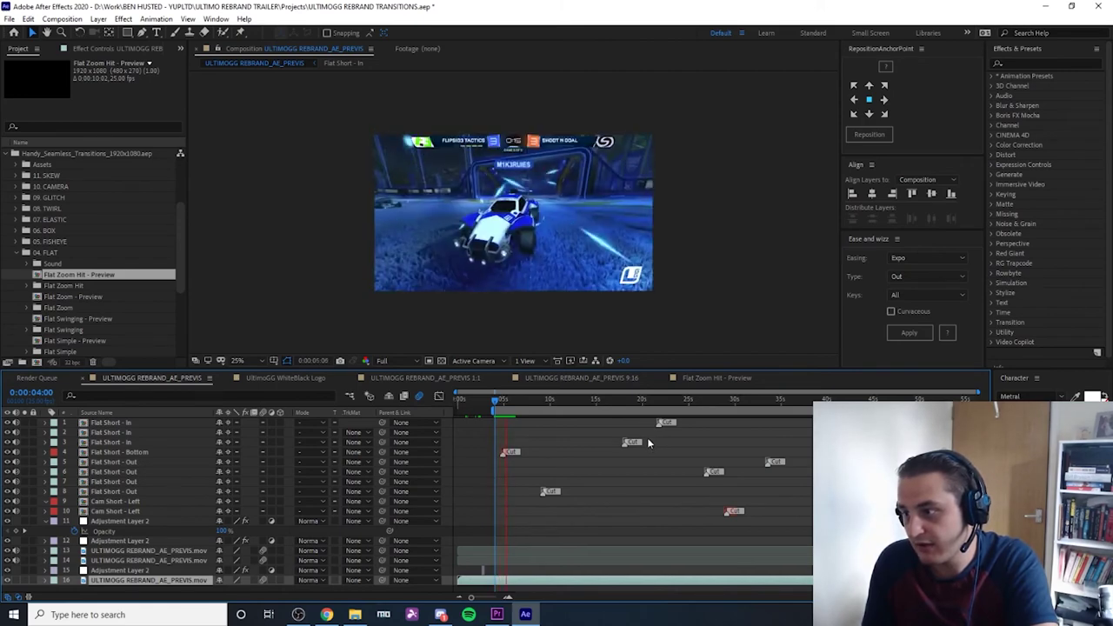
key(space)
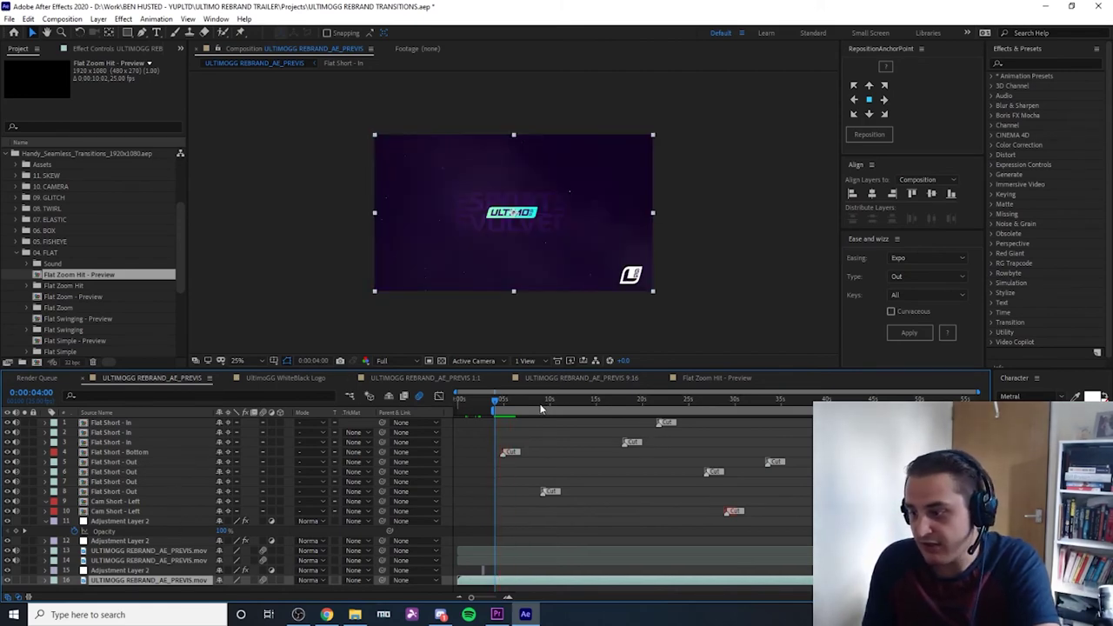
- Examine the Flat Short - Out transition into the A Game-Changing Esports Platform slate around 00:00:09:00, and clear the layer selection
click(541, 404)
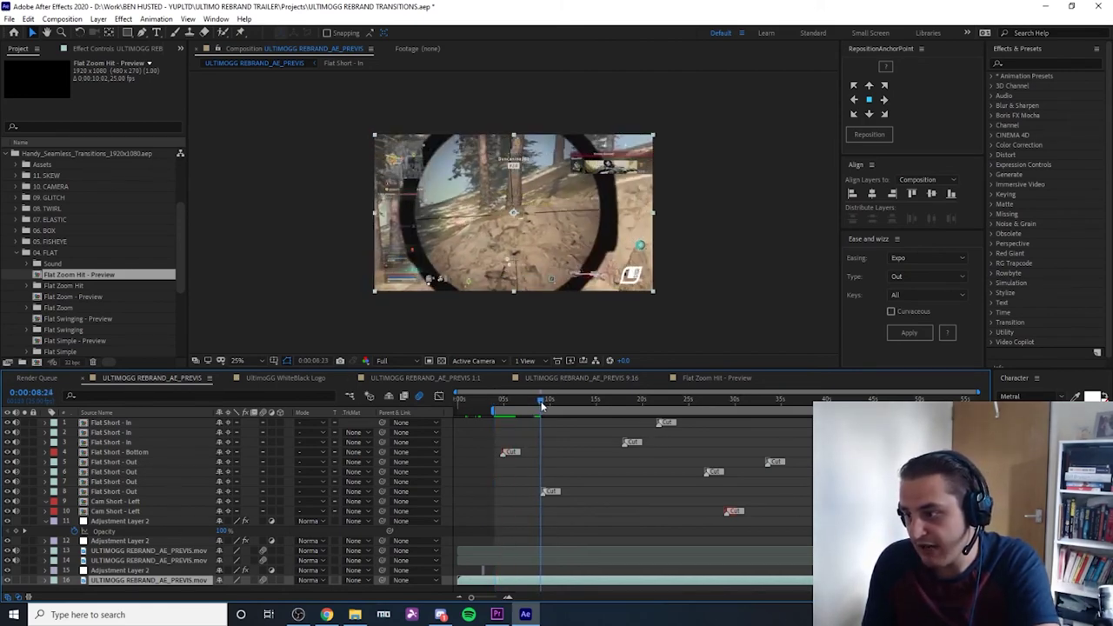
drag(540, 403, 541, 405)
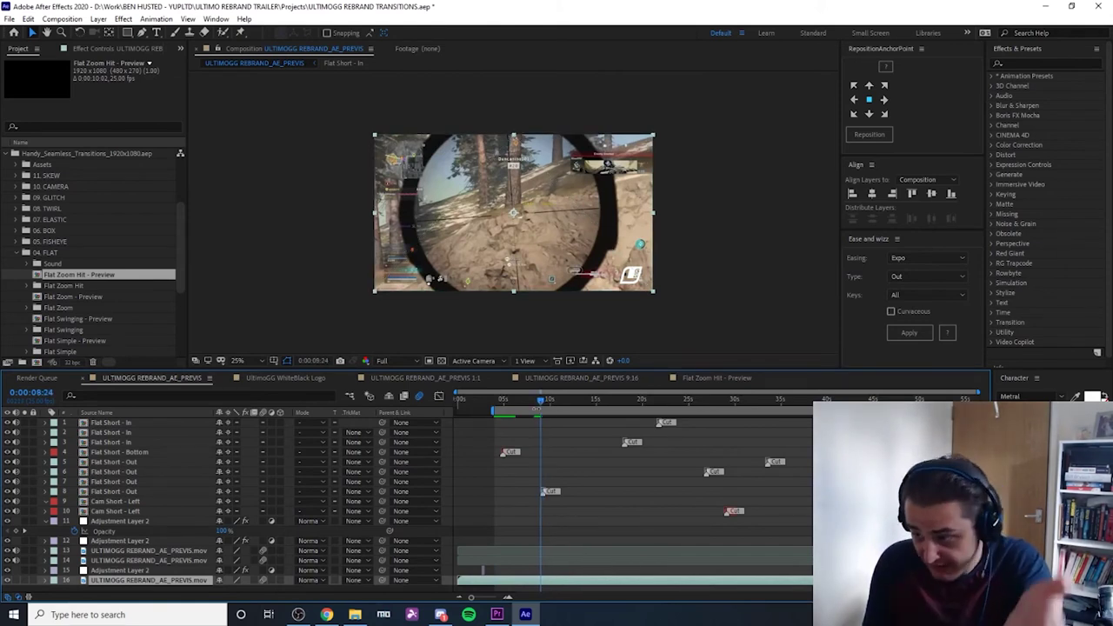
click(546, 402)
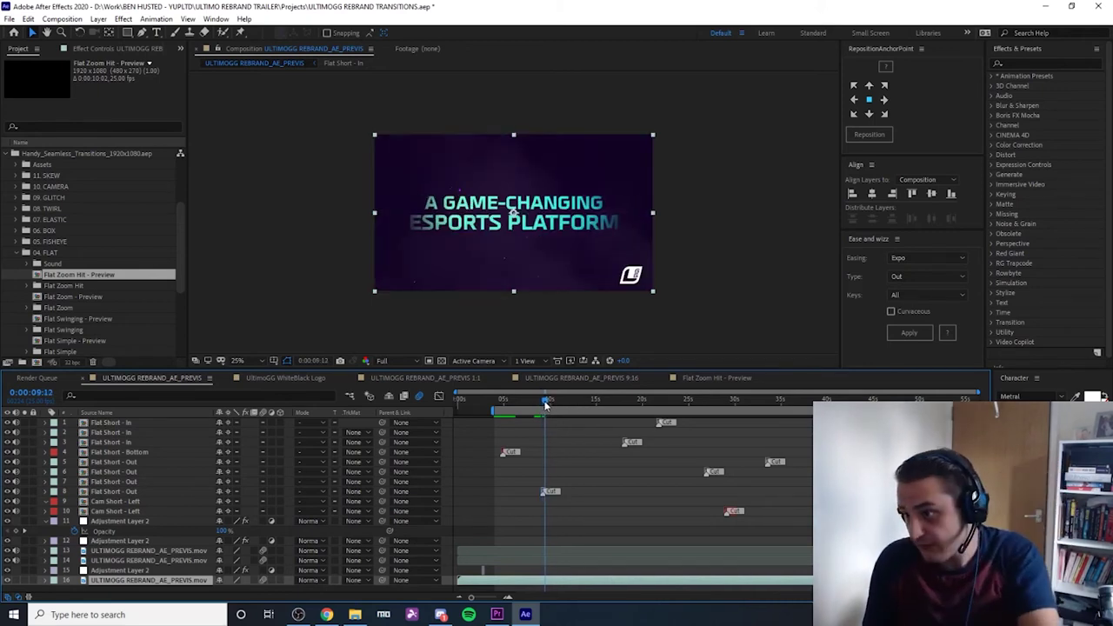
click(540, 405)
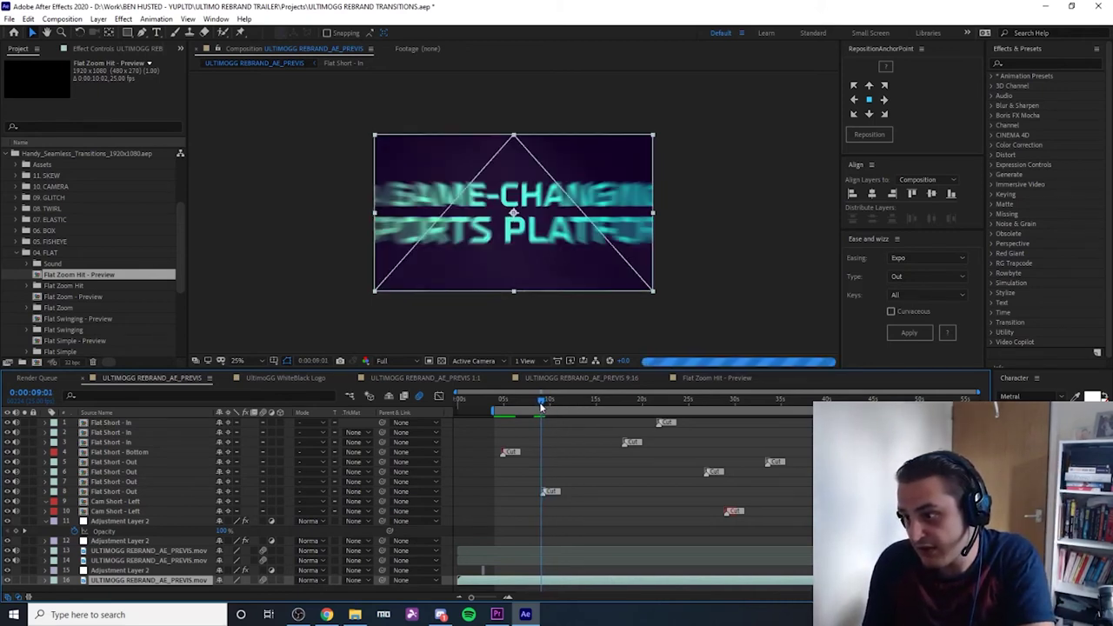
click(539, 404)
drag(539, 402, 542, 406)
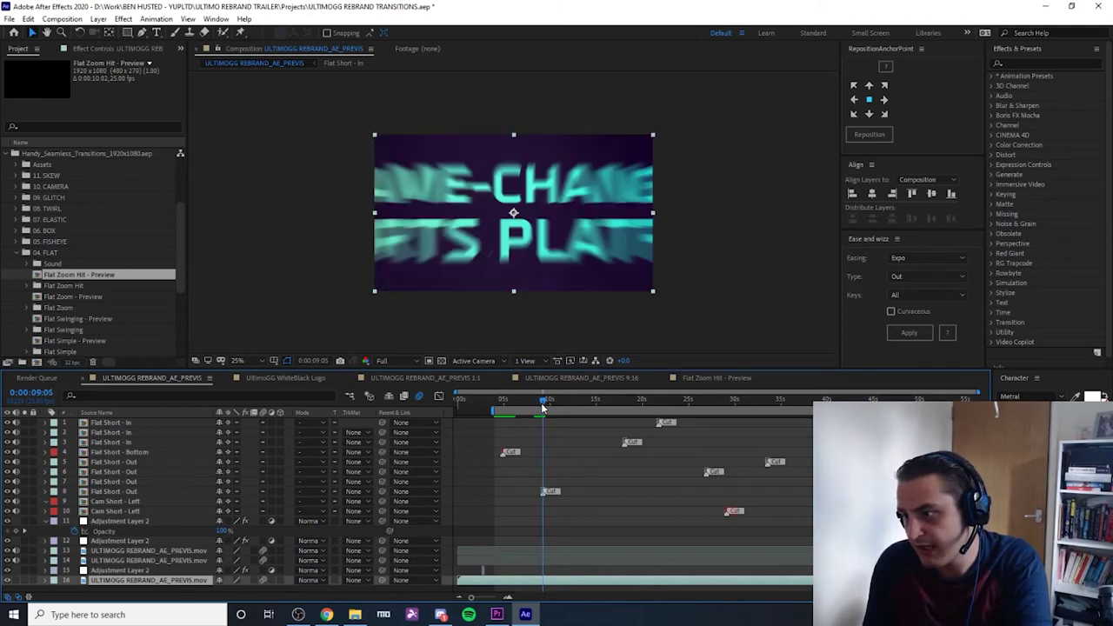
drag(543, 406, 543, 406)
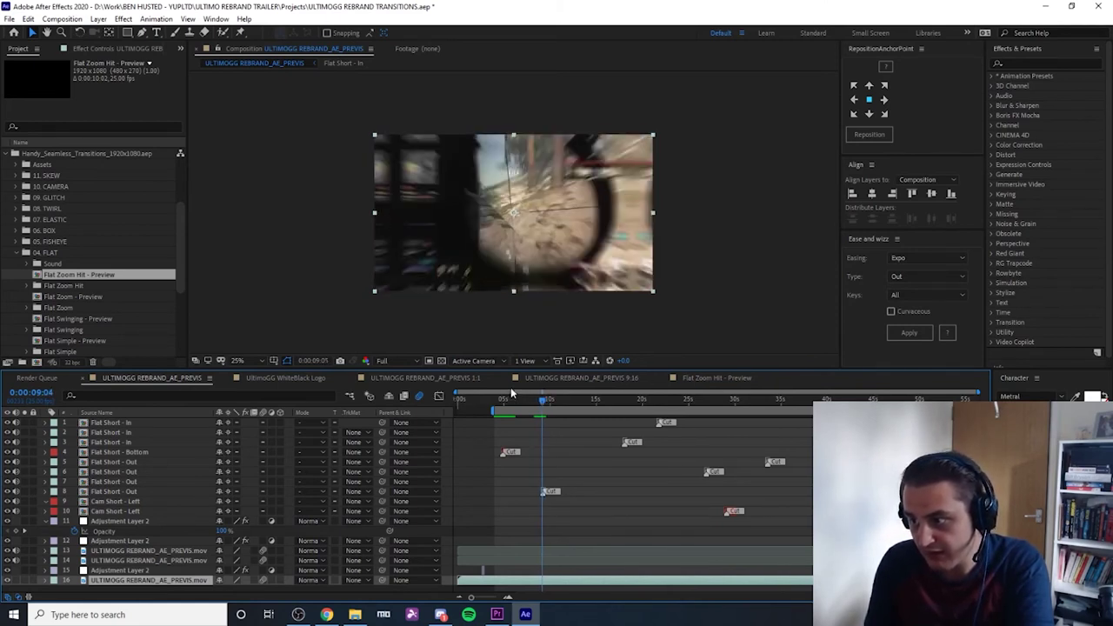
key(space)
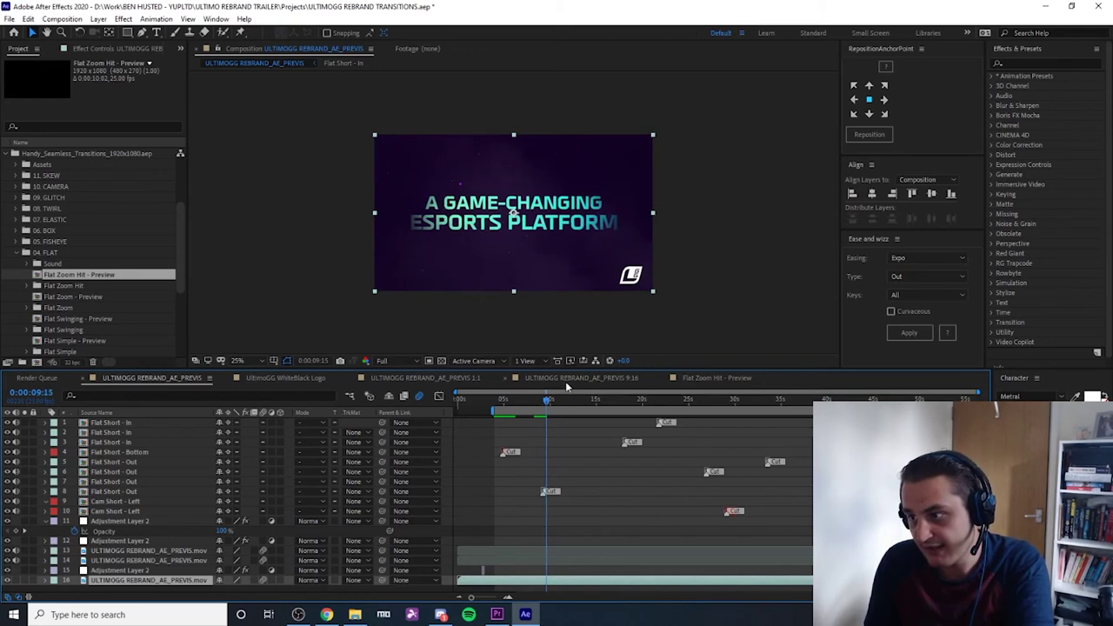
drag(549, 401, 548, 405)
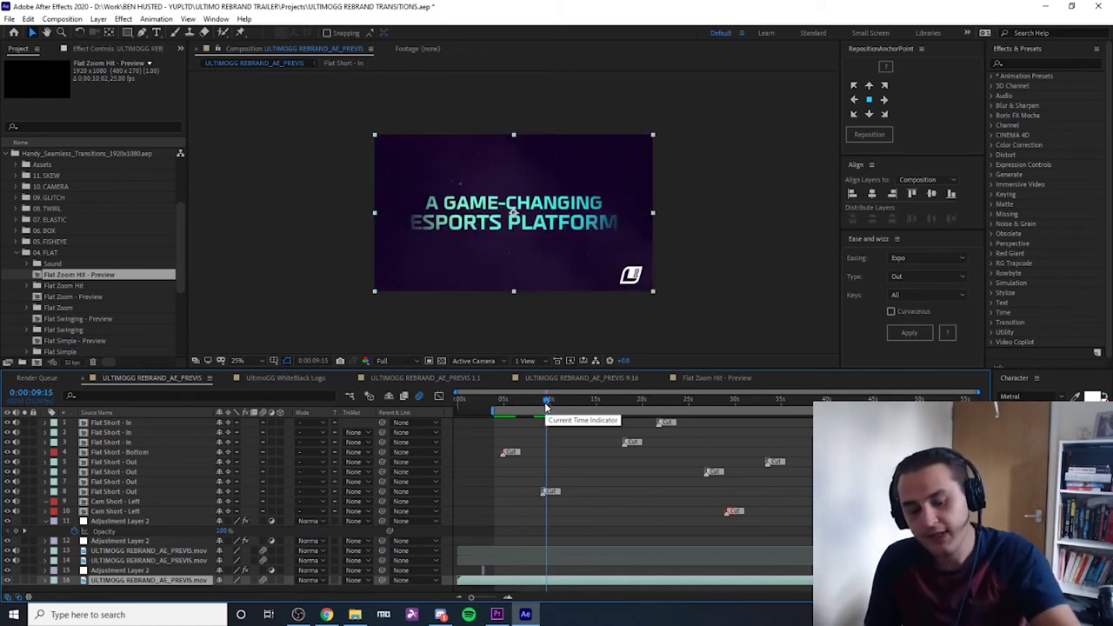
click(643, 480)
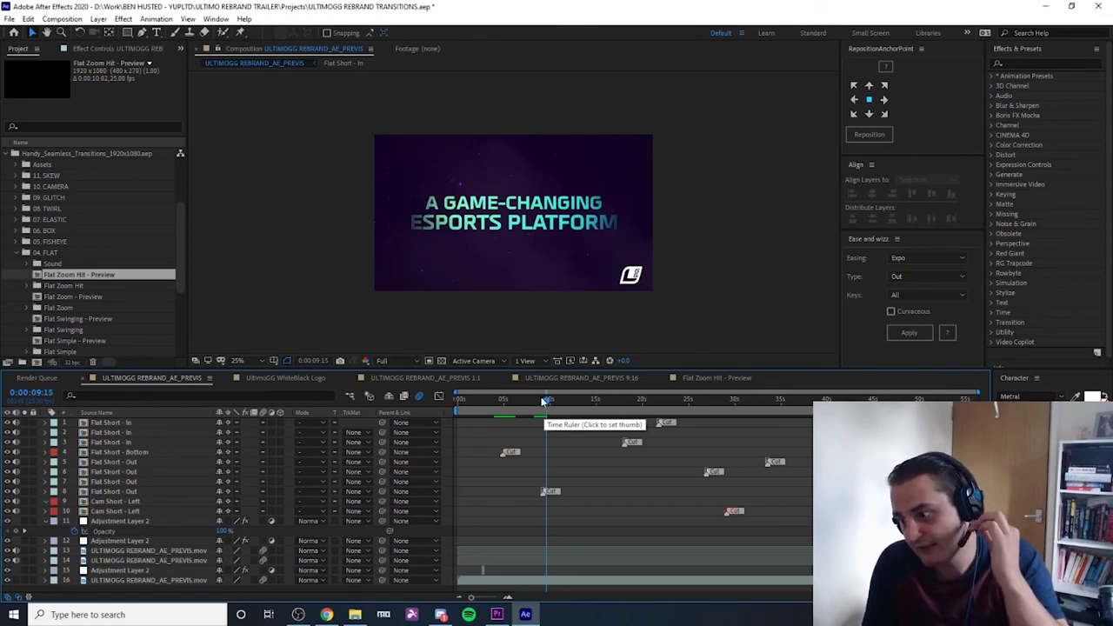
- Switch to Premiere Pro and play the Valorant sniper clip in the ULTIMOGG REBRAND_16:9 sequence around 00:00:35:00
click(541, 402)
drag(543, 404, 545, 405)
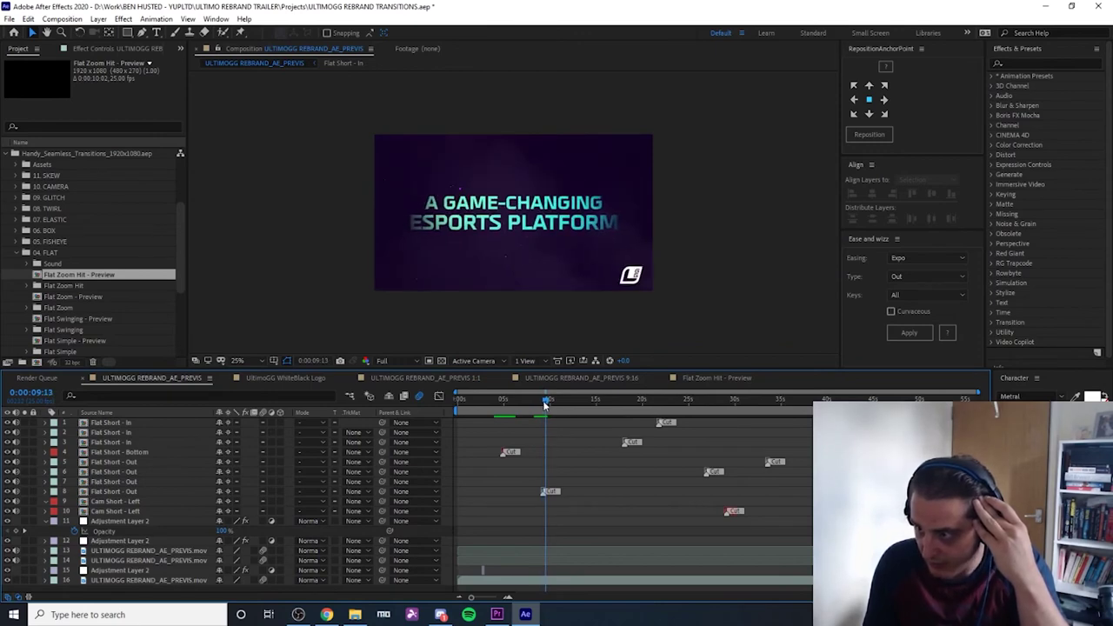
key(alt+Tab)
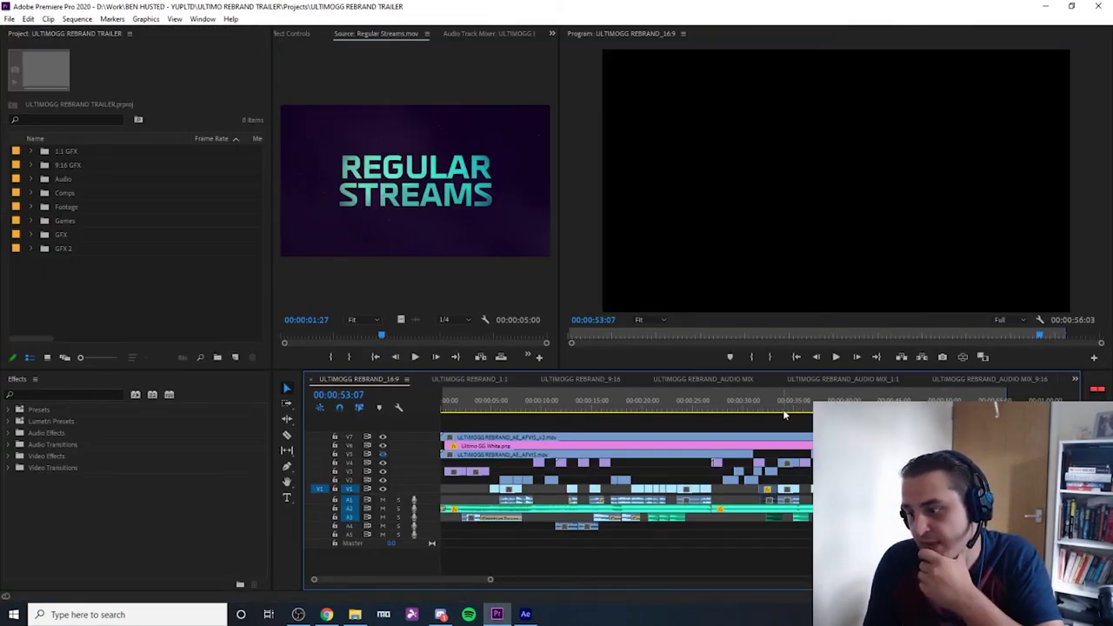
click(727, 380)
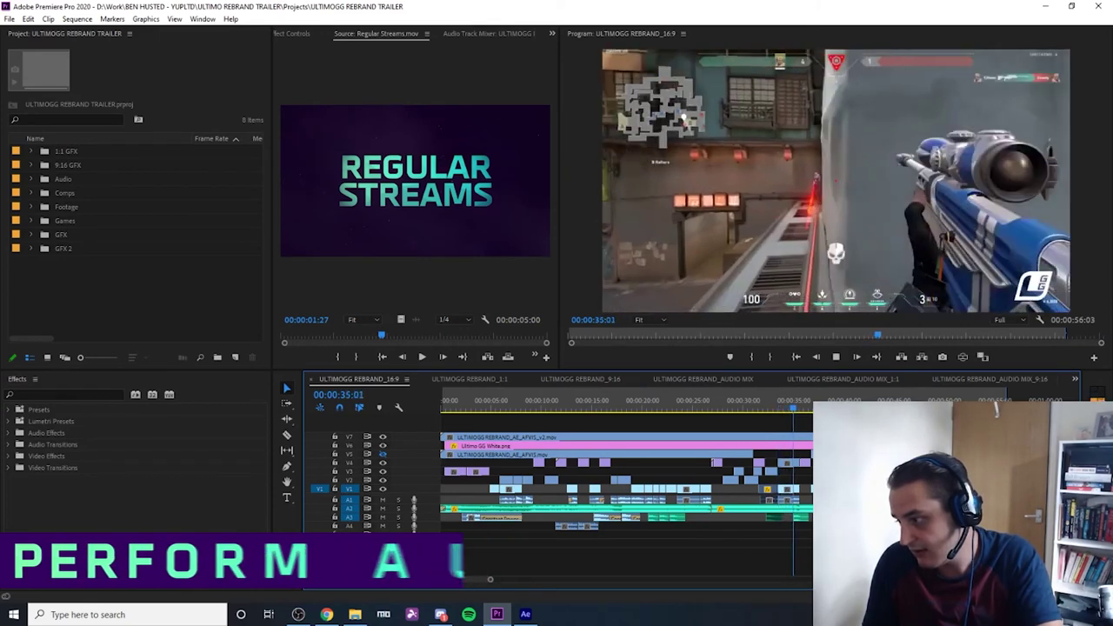
key(space)
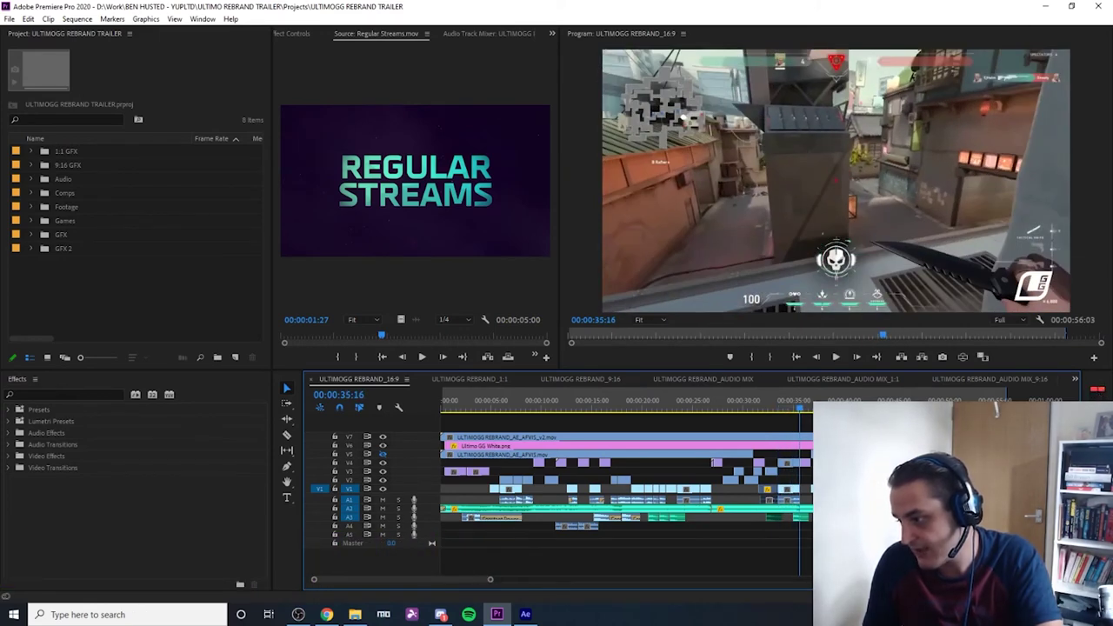
- Listen to audio track A3 on its own under the Valorant clip near 00:00:35:03, restore the other tracks and save the project
key(=)
key(=)
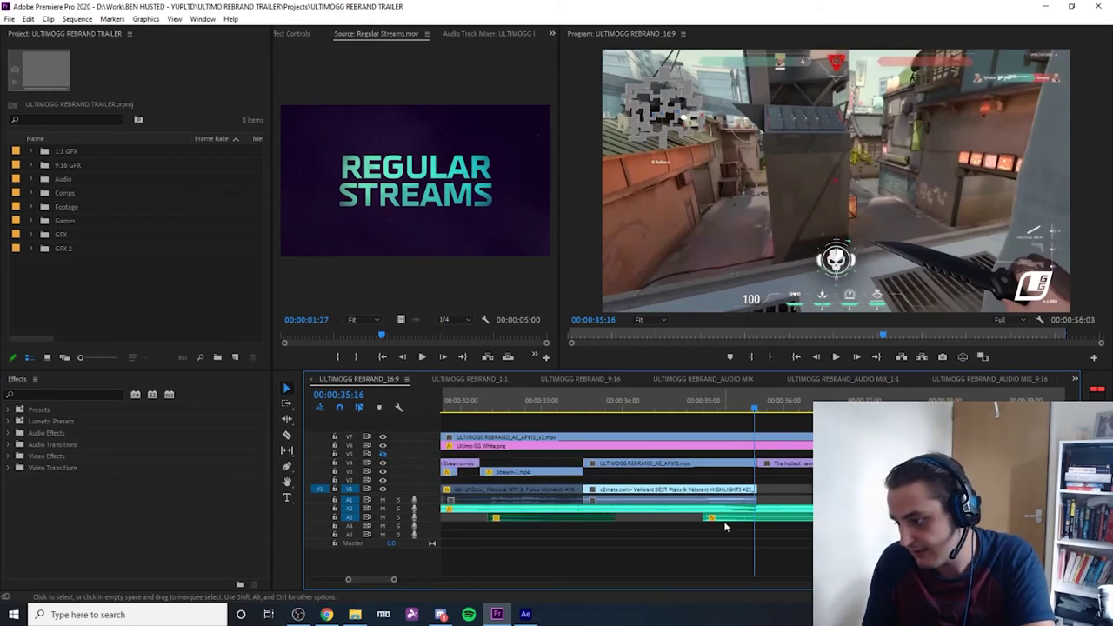
key(Up)
key(space)
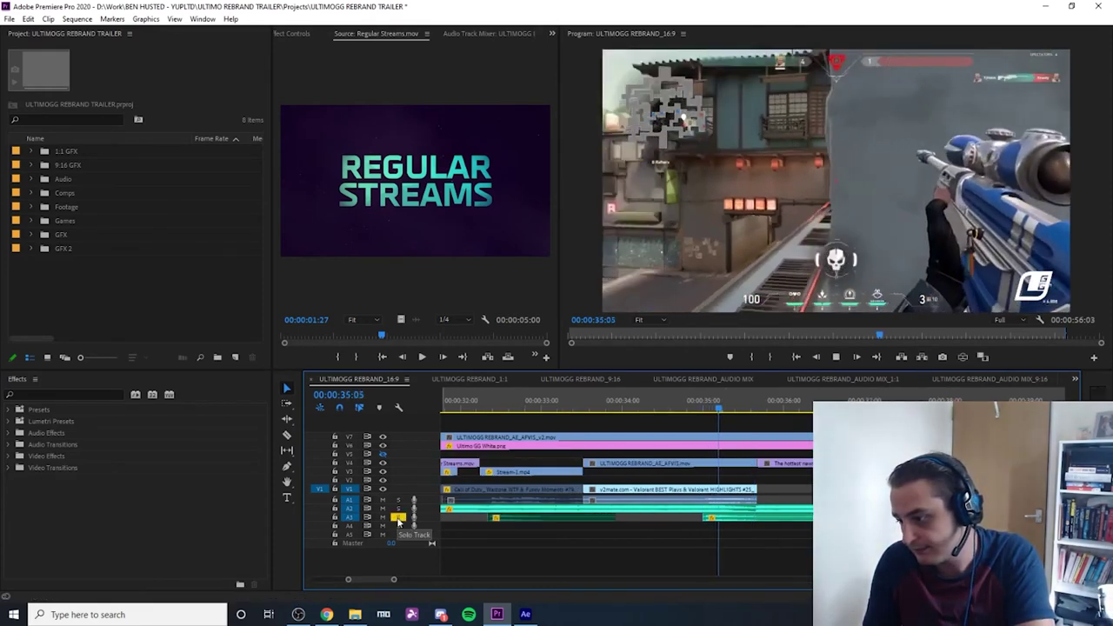
key(space)
click(713, 400)
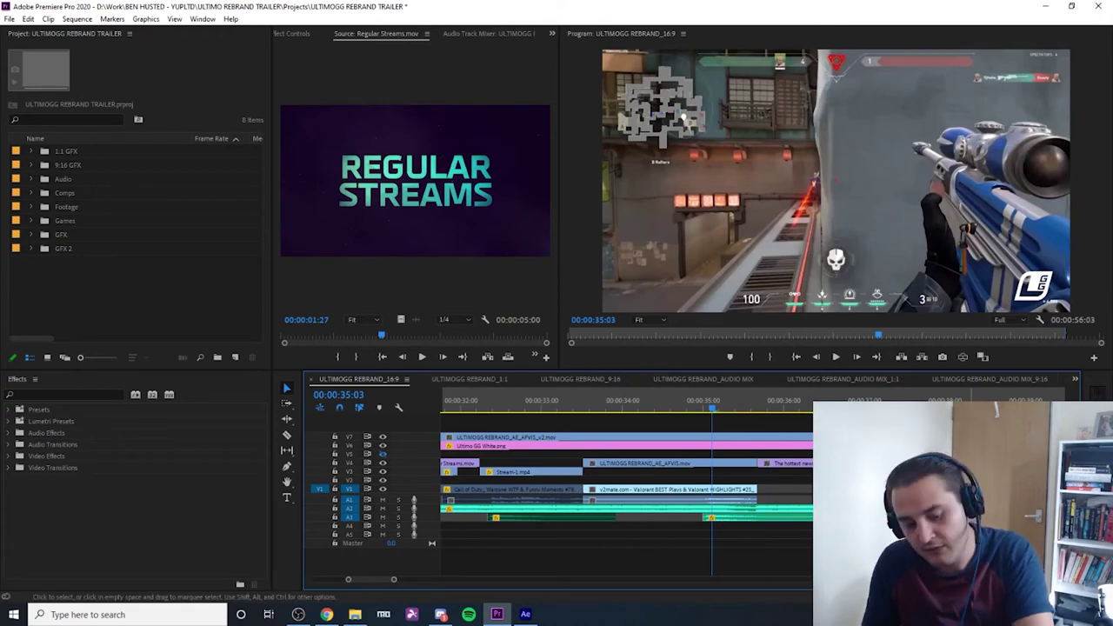
key(ctrl+s)
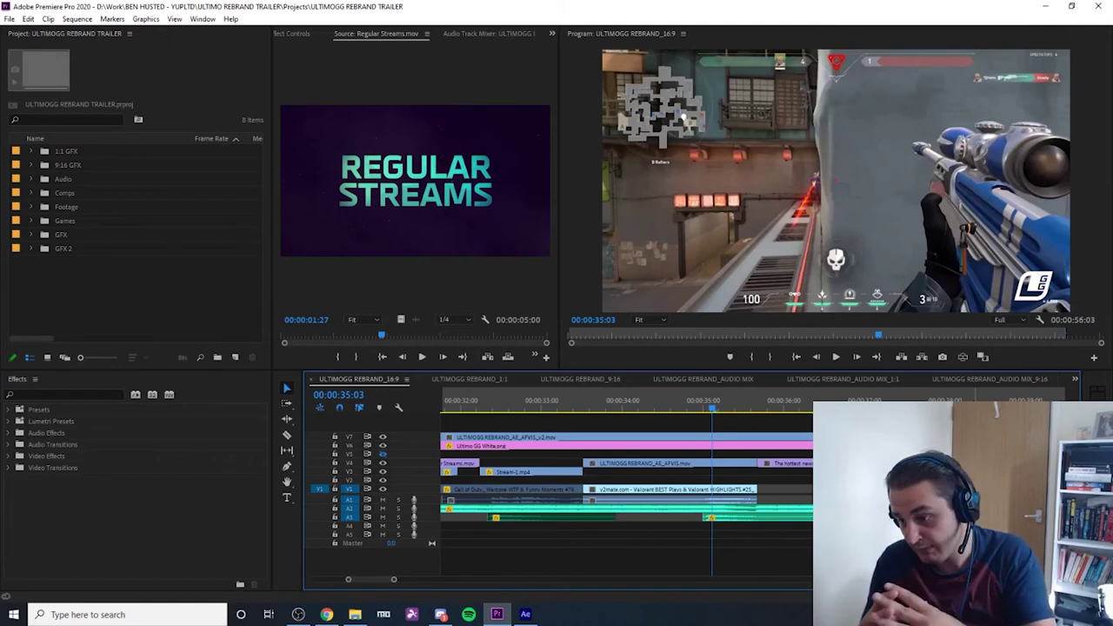
- Play the full audio of the Valorant clip from 00:00:35:03 while watching the master level meter, and save the project
key(minus)
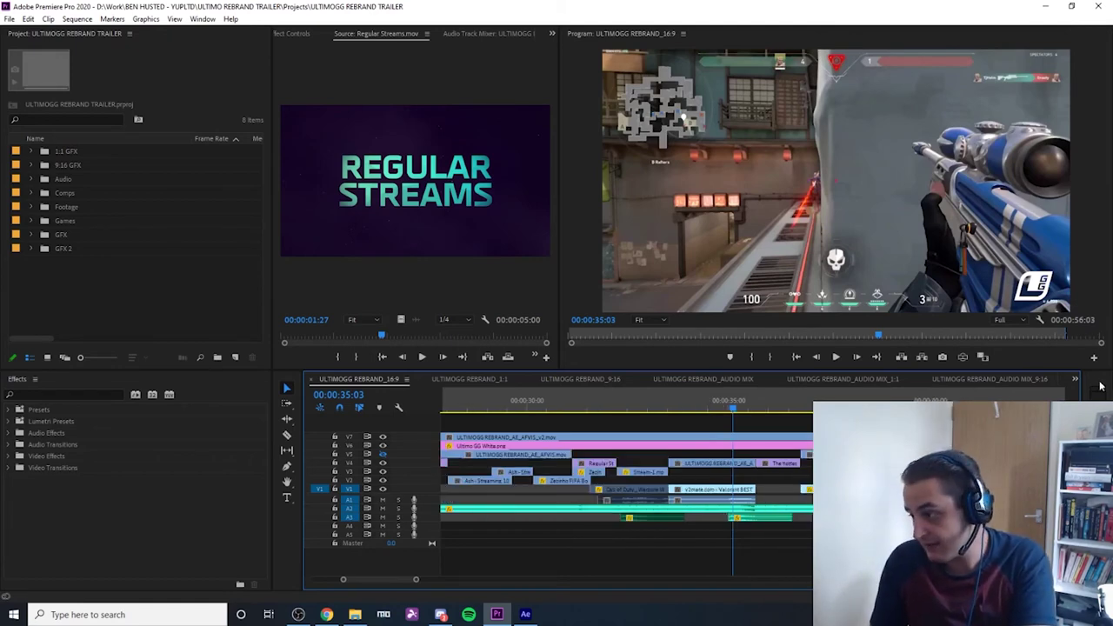
key(ctrl+s)
key(space)
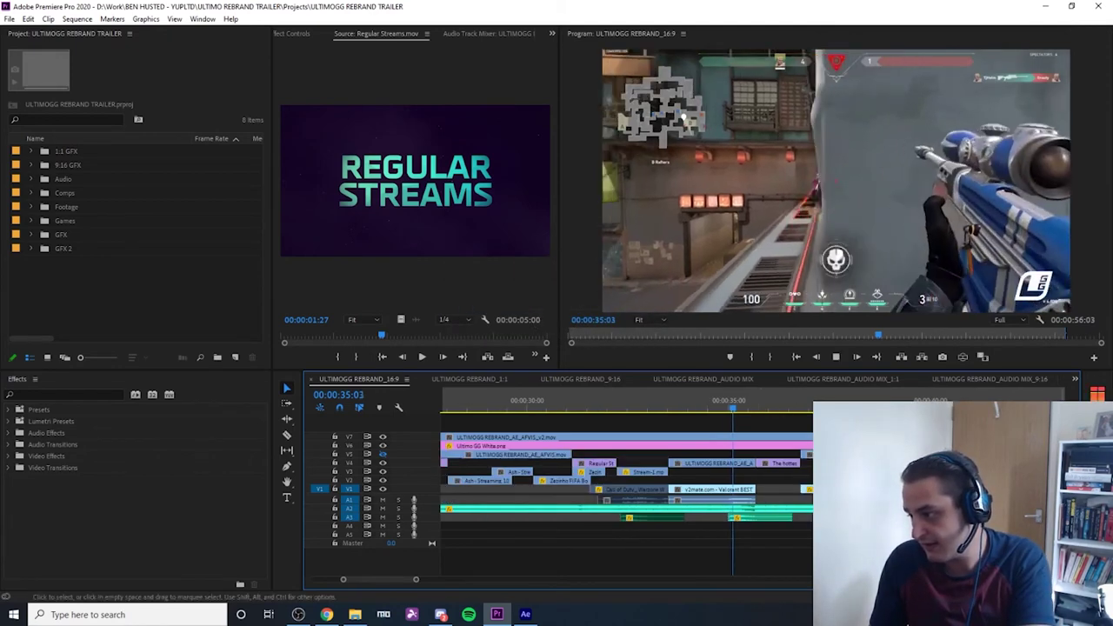
key(space)
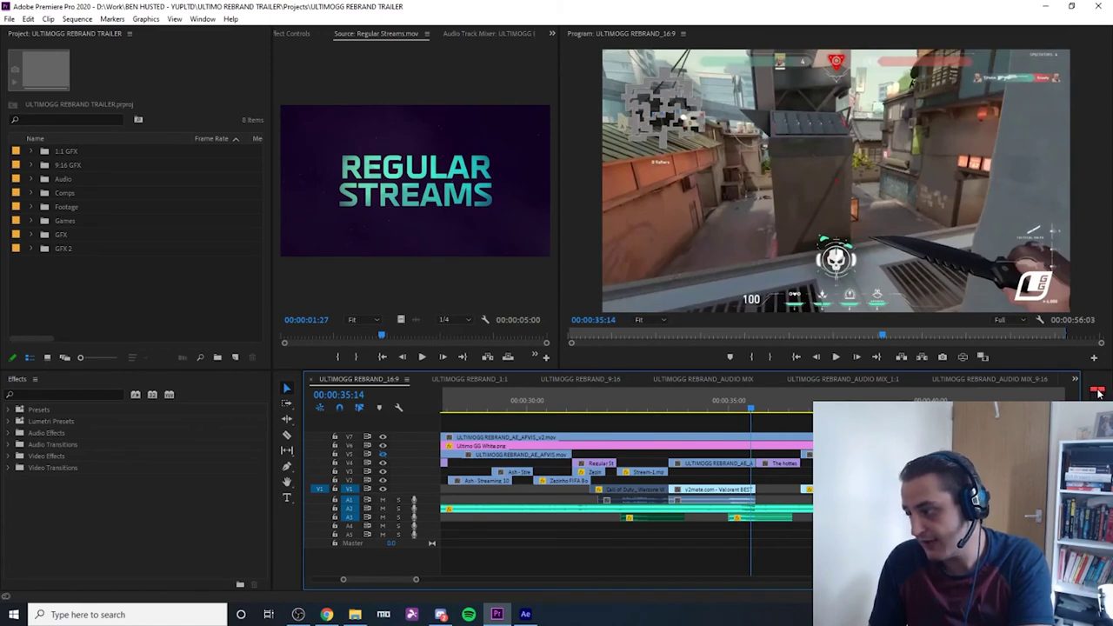
key(ctrl+s)
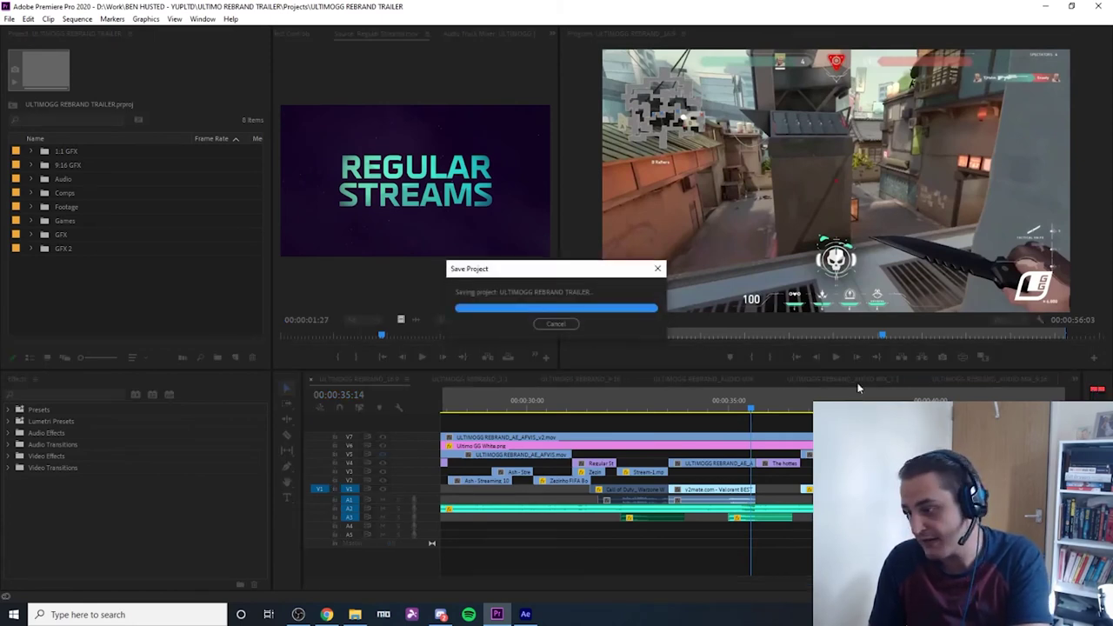
- Show the Audio Track Mixer with its effects section expanded for the ULTIMOGG REBRAND_AUDIO MIX sequence around 00:00:35:15
click(720, 382)
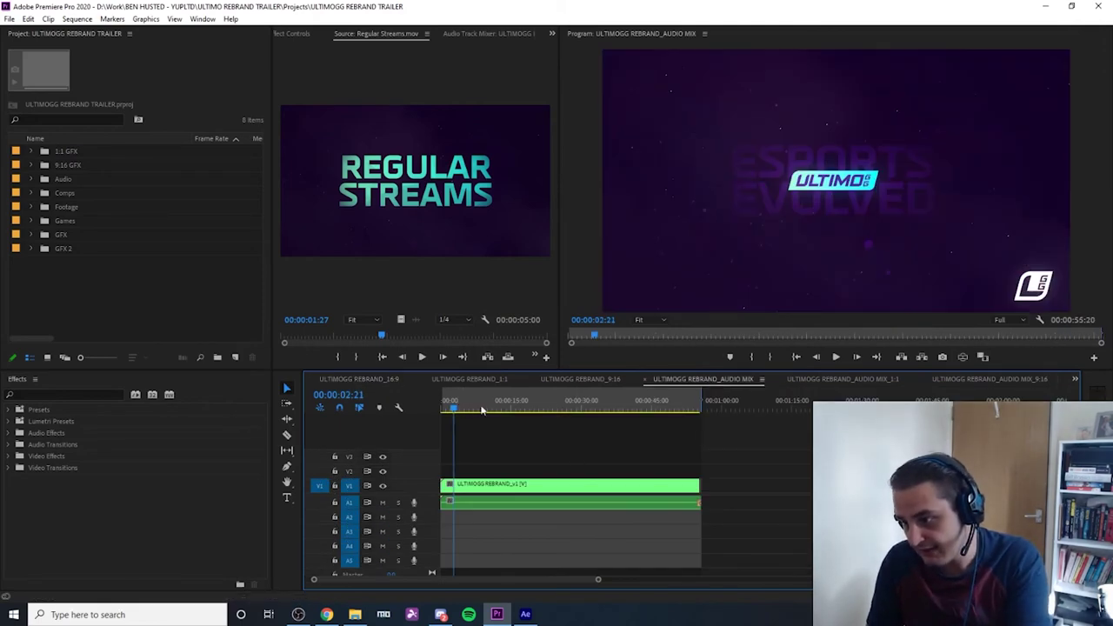
click(605, 405)
click(291, 33)
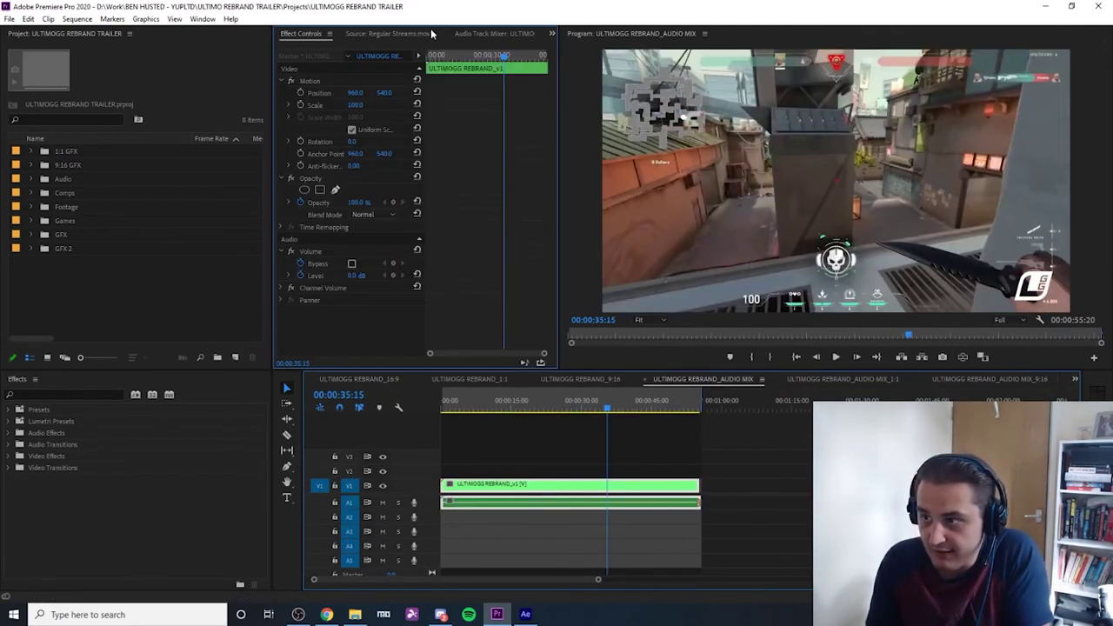
click(382, 33)
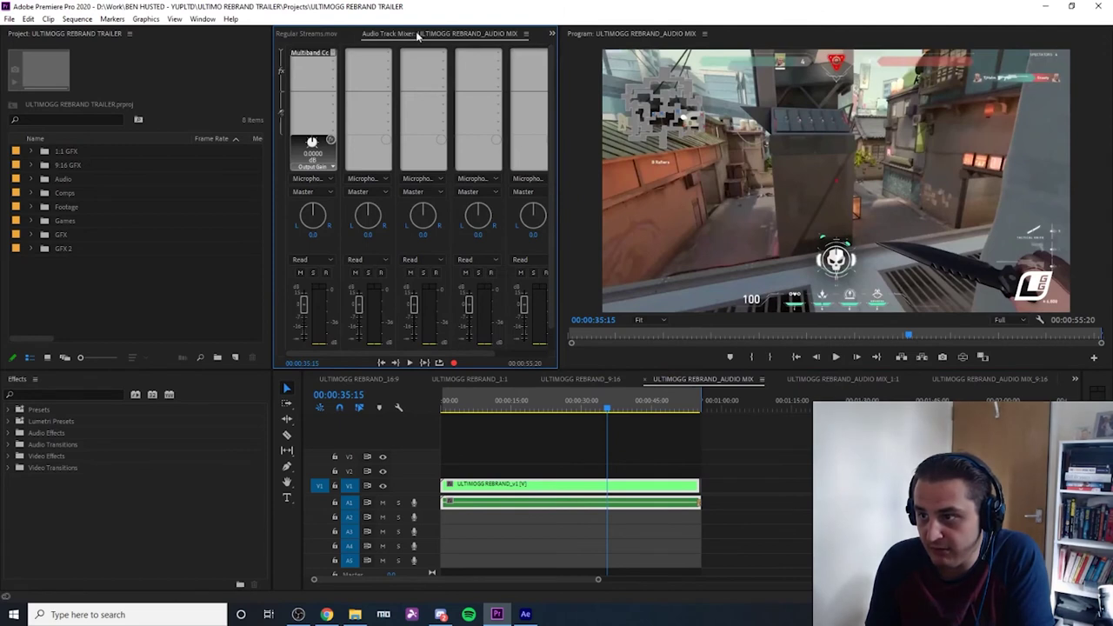
click(281, 50)
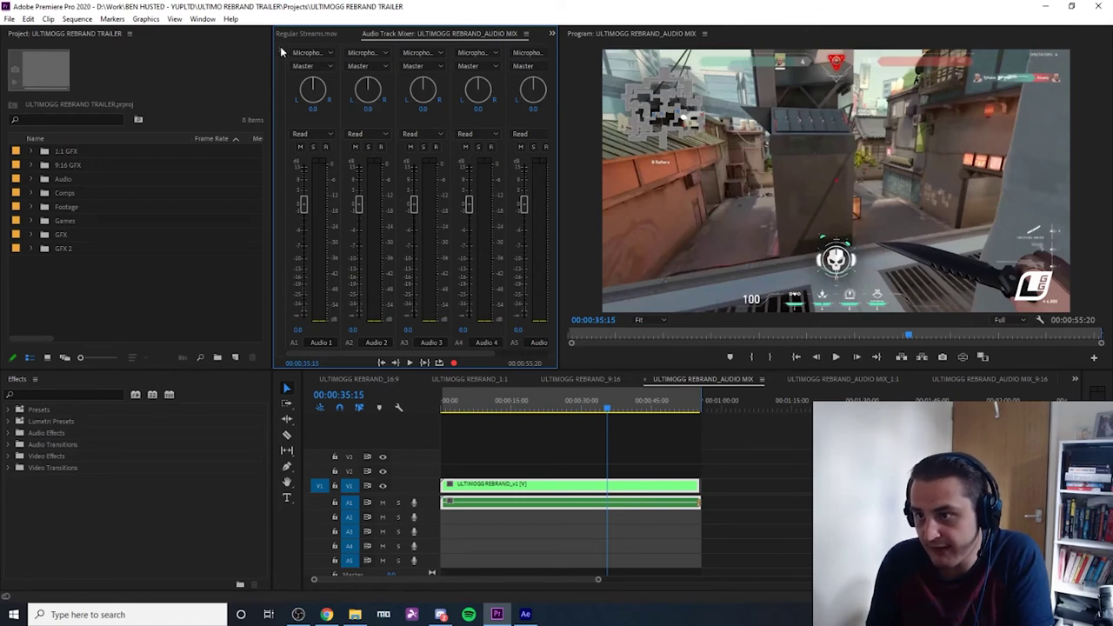
click(280, 51)
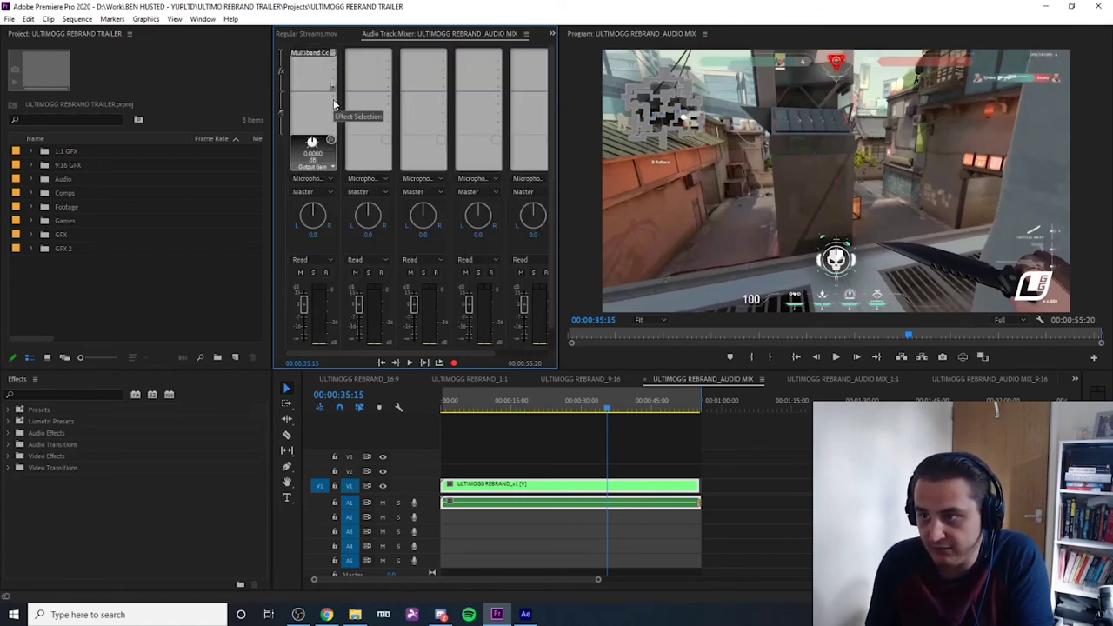
- Browse the audio effect categories for an empty Audio 1 effect slot without adding one, and deselect the clip
click(335, 64)
mouse_move(336, 106)
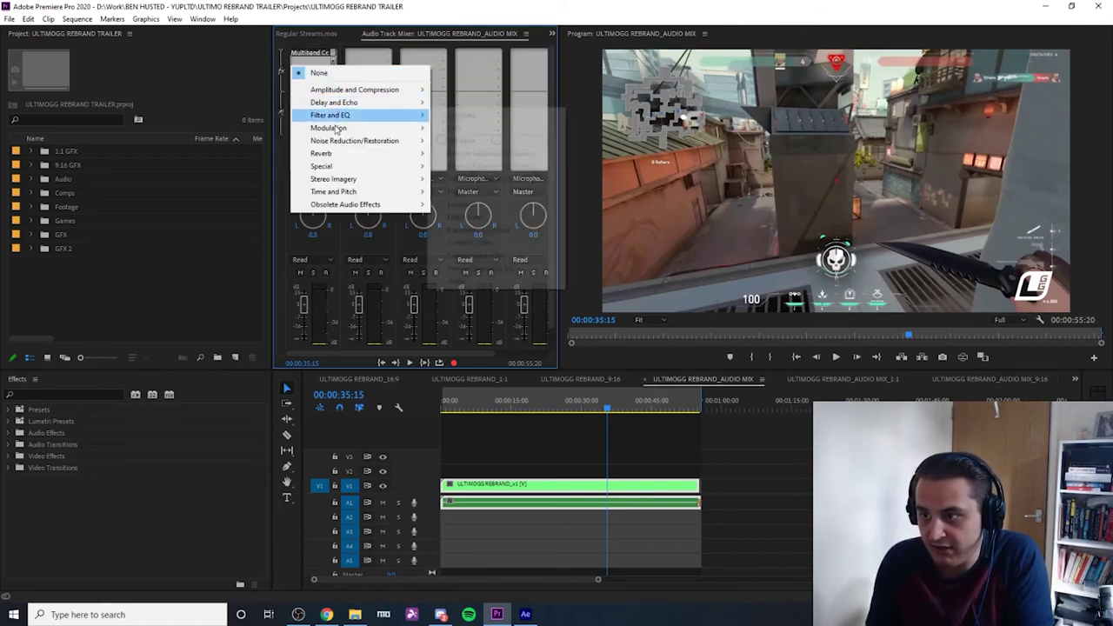
click(346, 42)
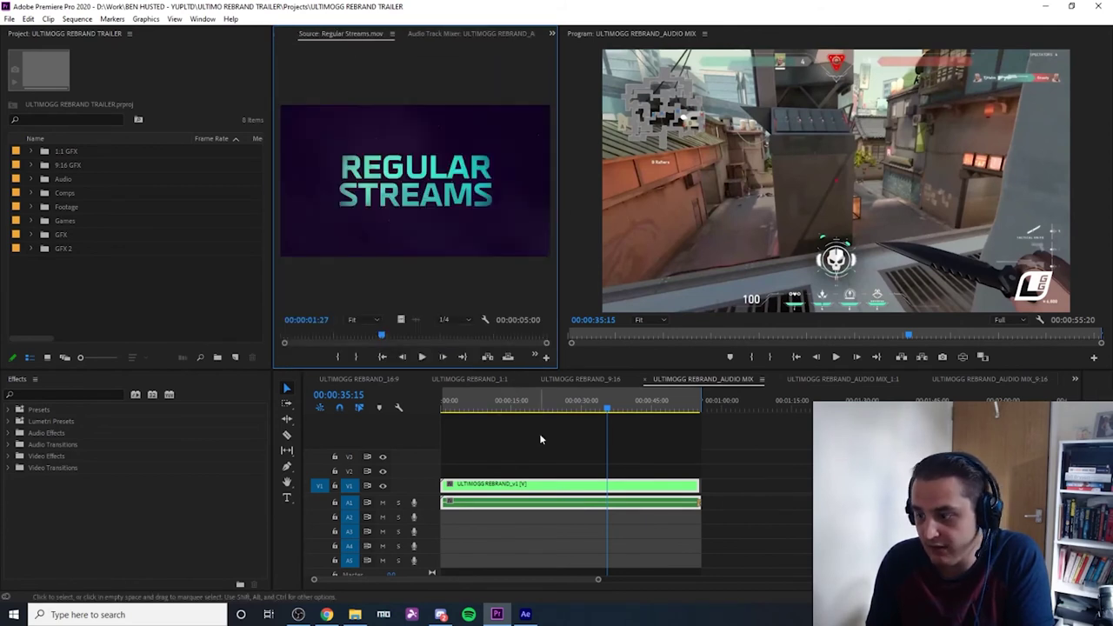
click(540, 466)
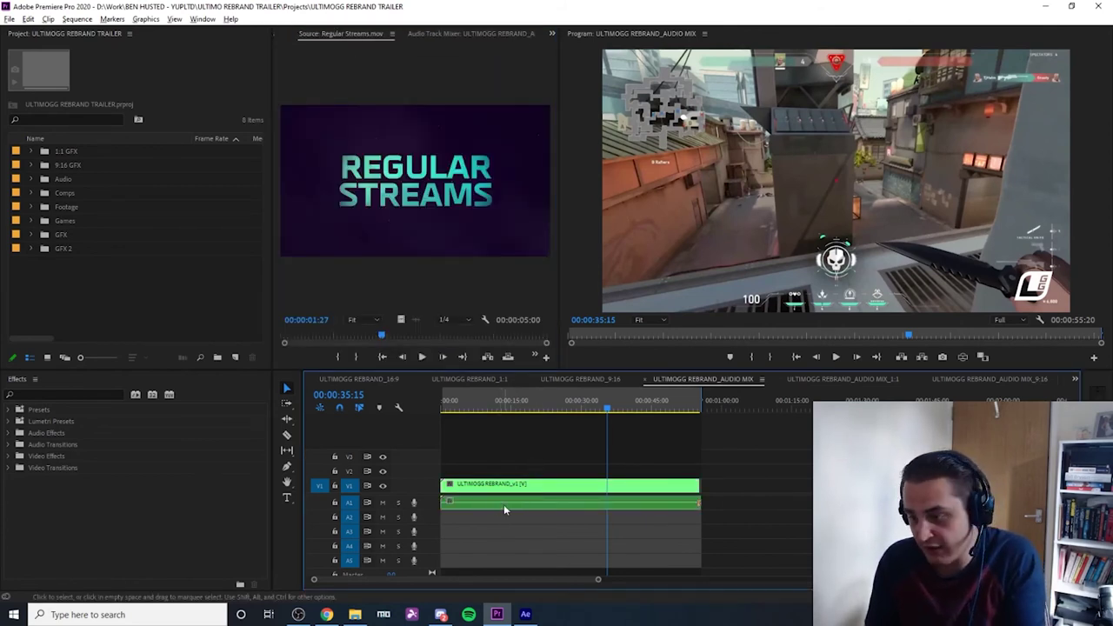
- Compare the layered 16:9 sequence with the single-clip audio mix sequence, and return to the mix's Audio Track Mixer
key(shift+period)
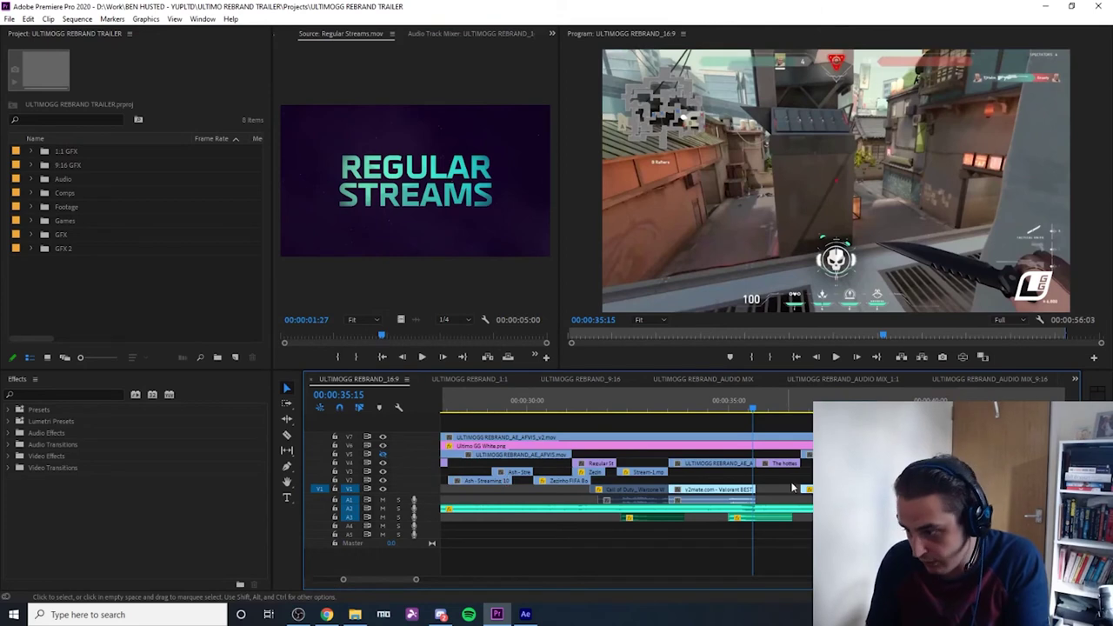
key(shift+comma)
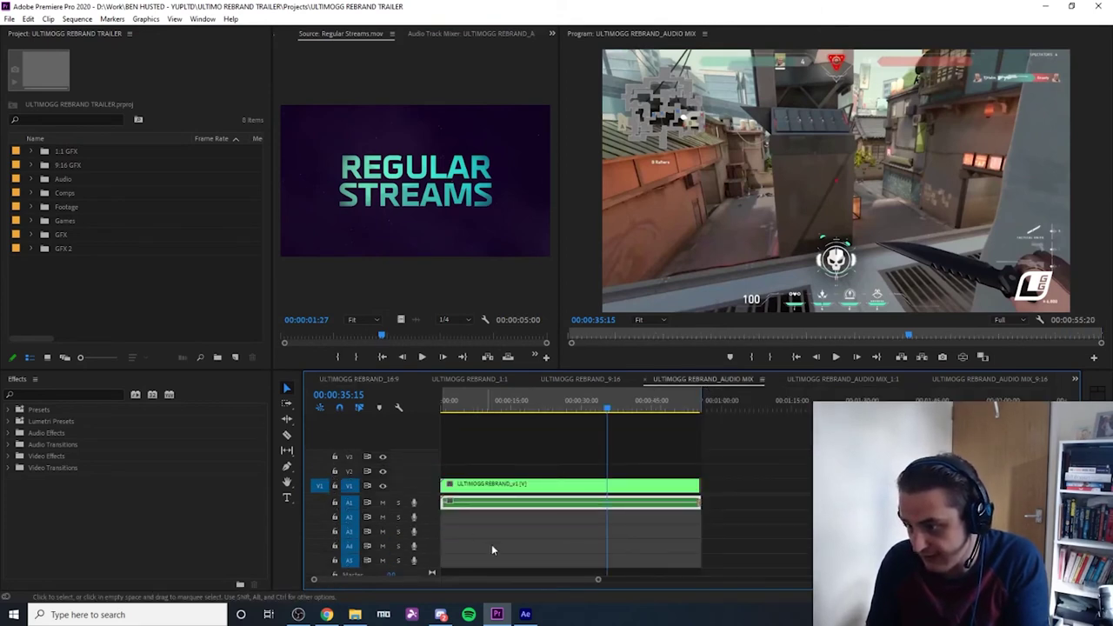
key(shift+6)
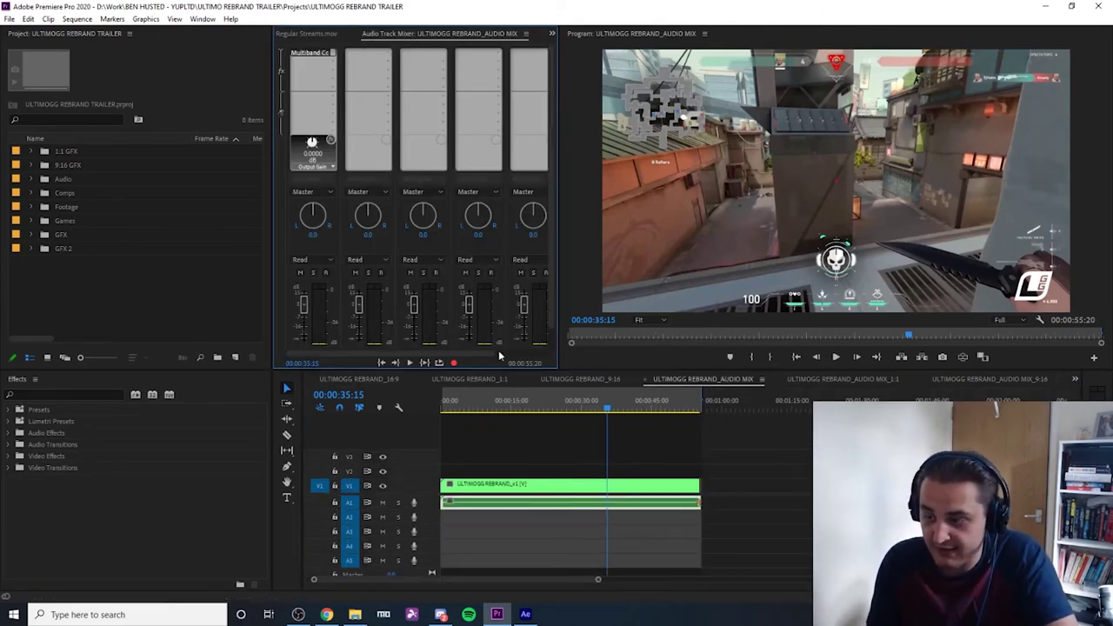
- Open Audio 1's Multiband Compressor, examine its Drums settings and the preset list, and close the effect editor without changes
double_click(319, 54)
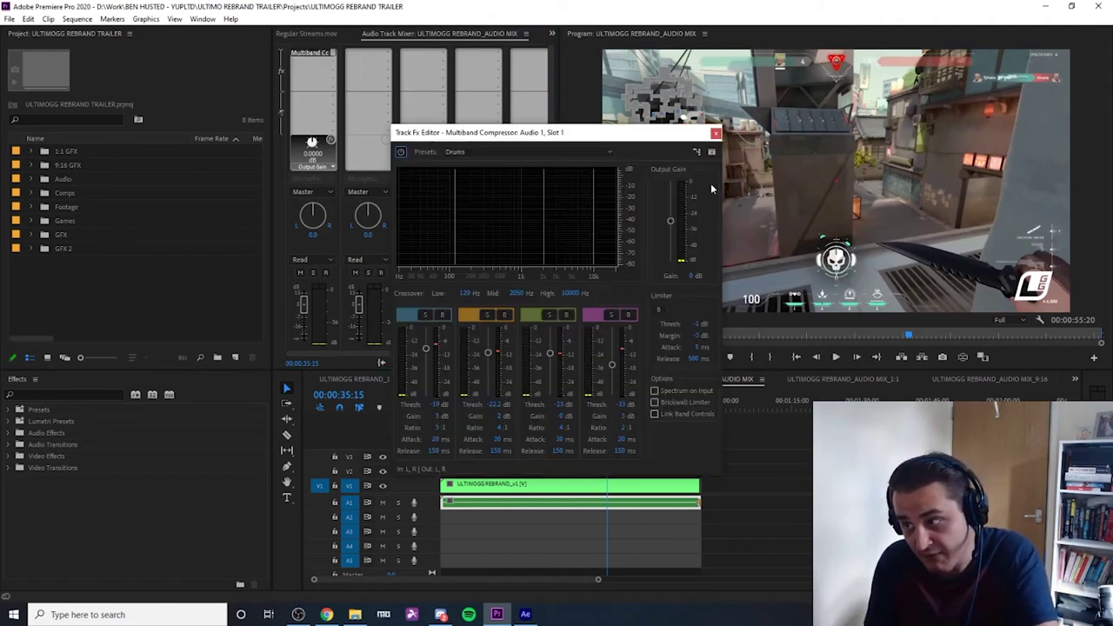
click(601, 149)
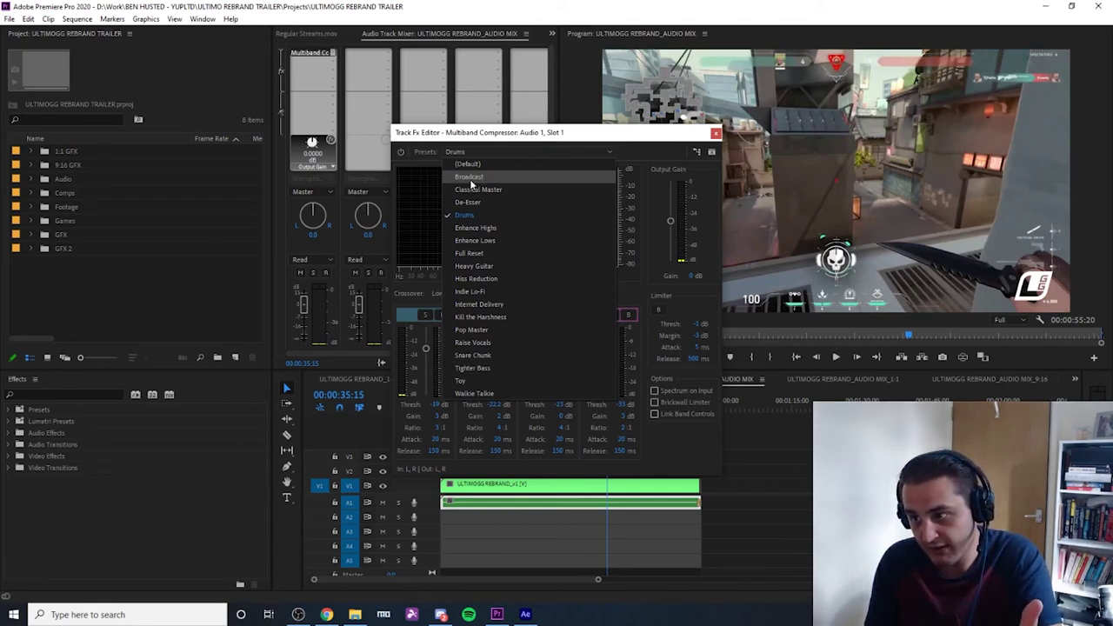
click(789, 514)
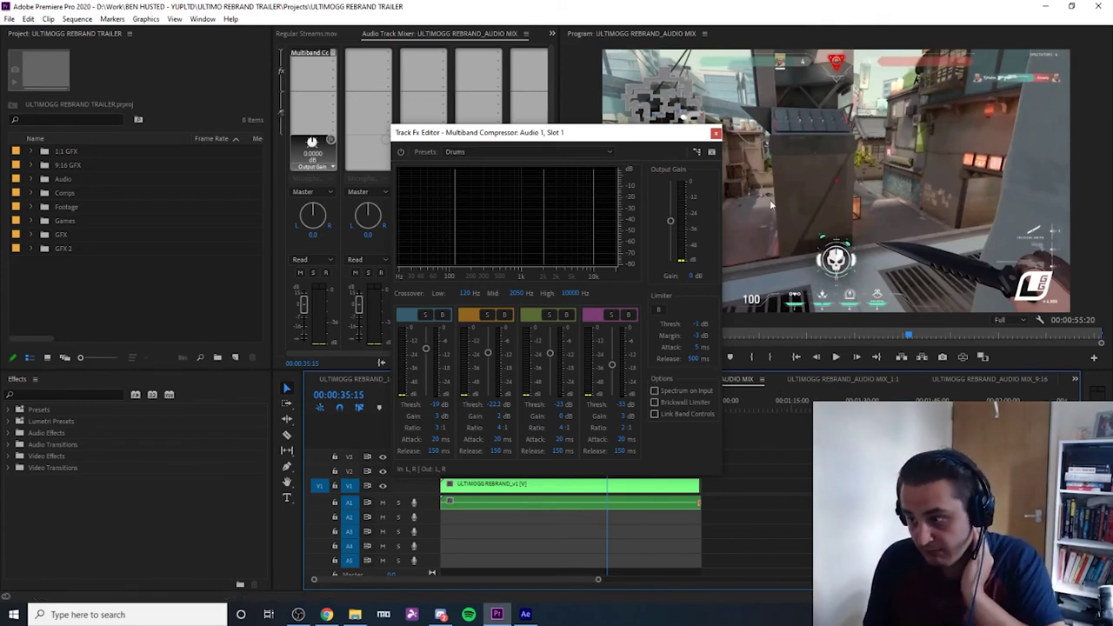
click(534, 154)
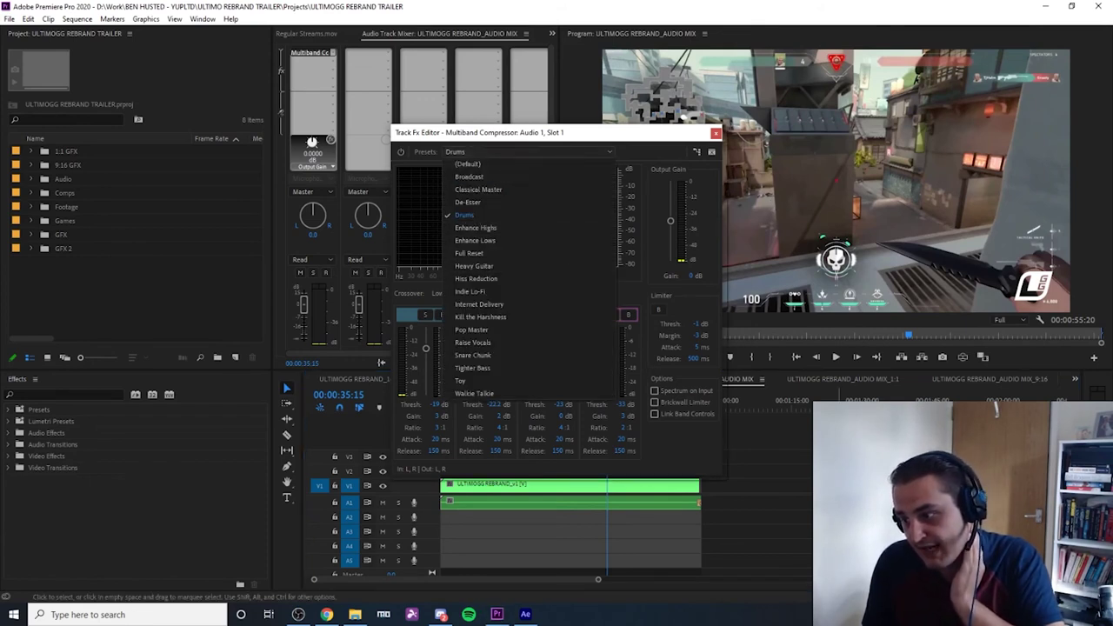
click(687, 260)
click(716, 134)
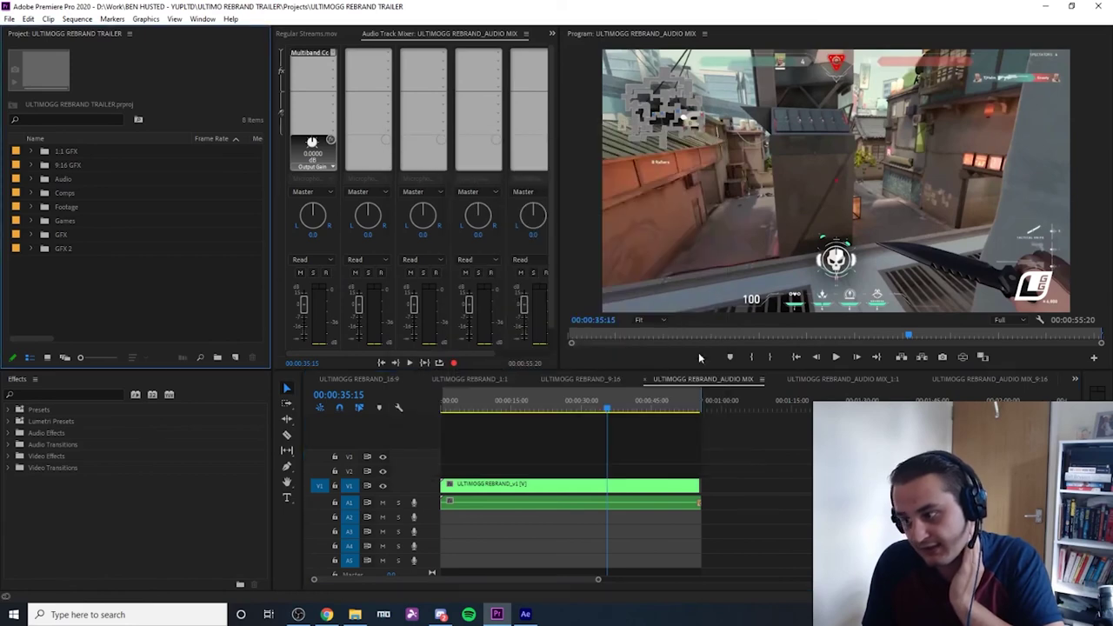
- Play the compressed audio mix from 00:00:29:06 through to The Hottest News & Content slate
click(578, 406)
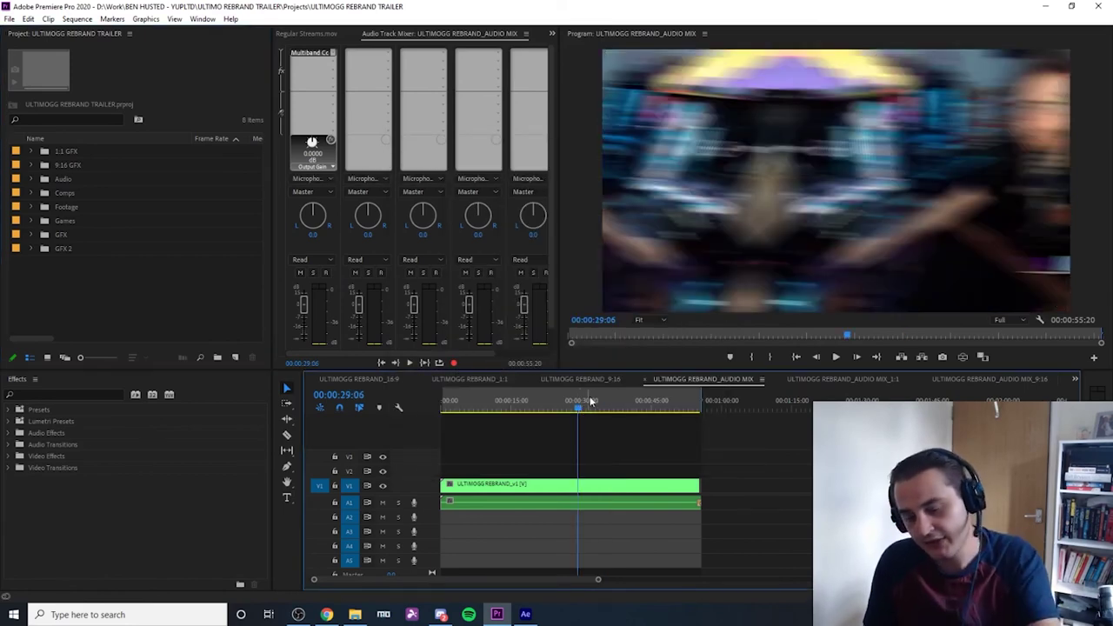
key(space)
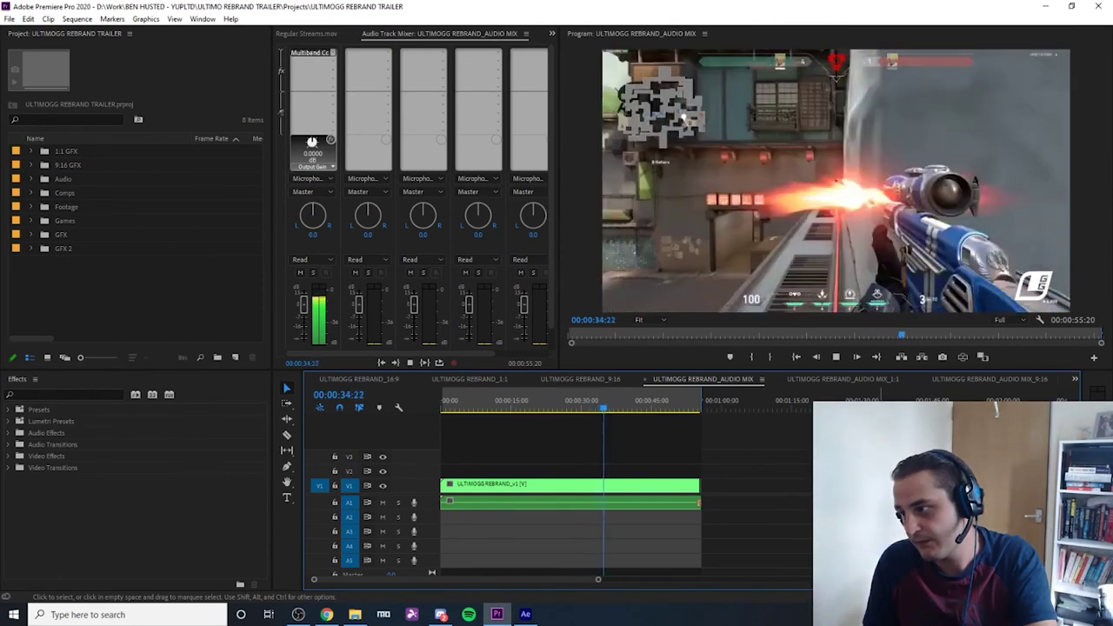
key(space)
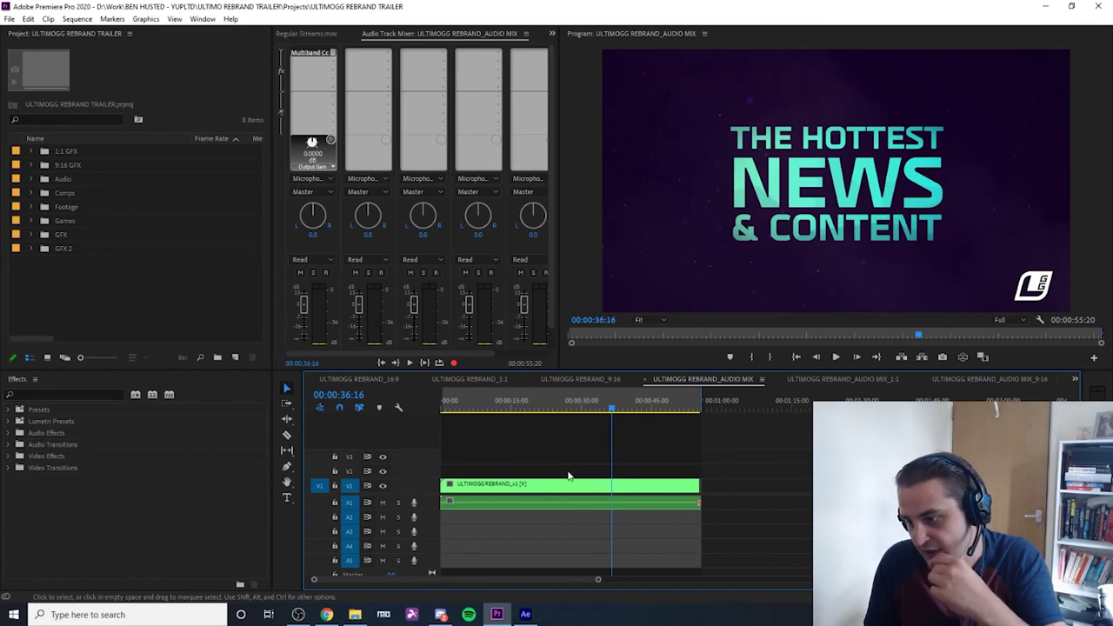
- Recheck the Multiband Compressor settings on Audio 1, close the effect editor and save the project
click(519, 504)
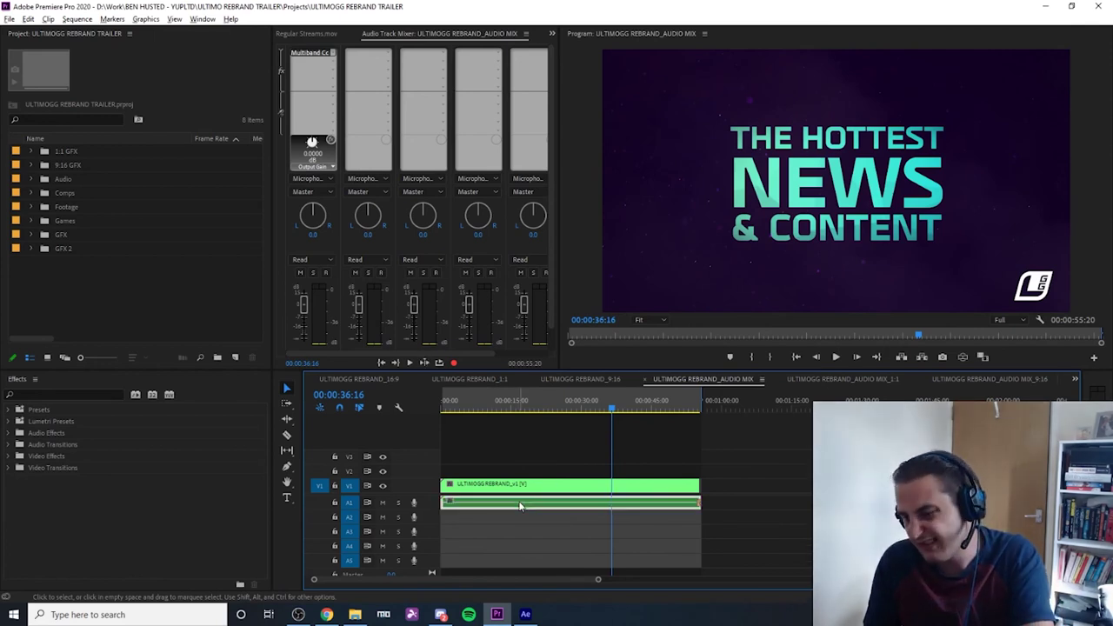
double_click(311, 53)
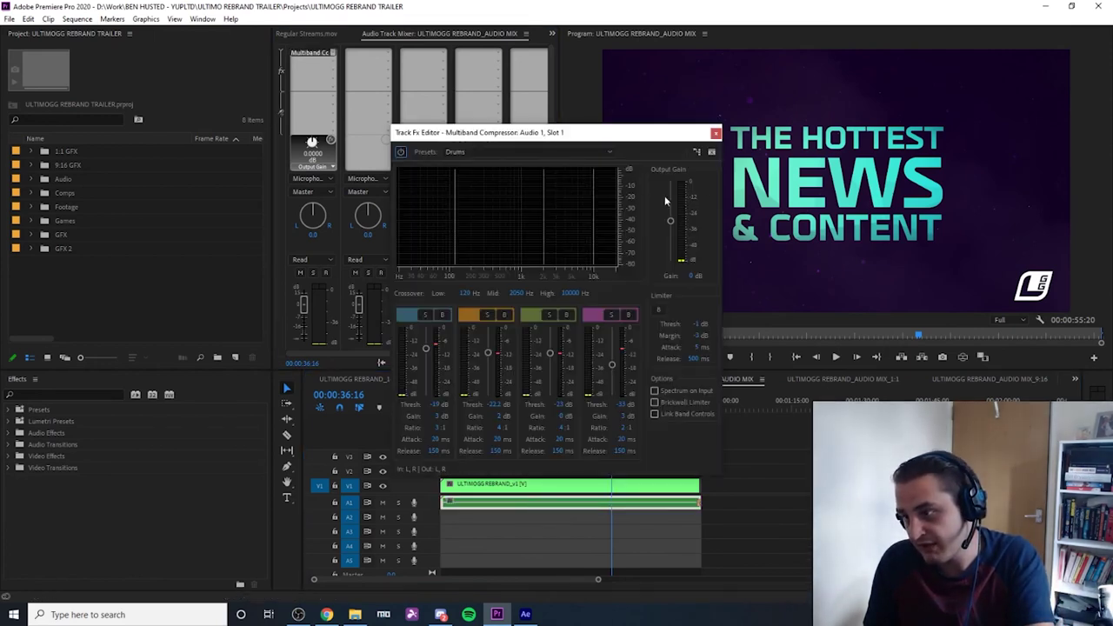
click(715, 132)
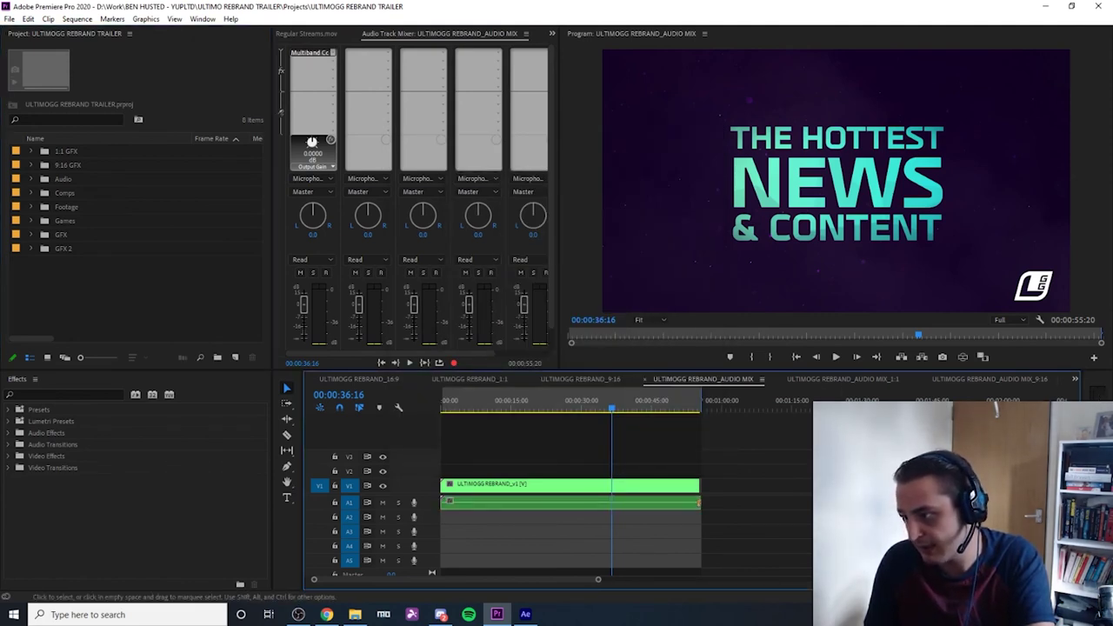
key(ctrl+s)
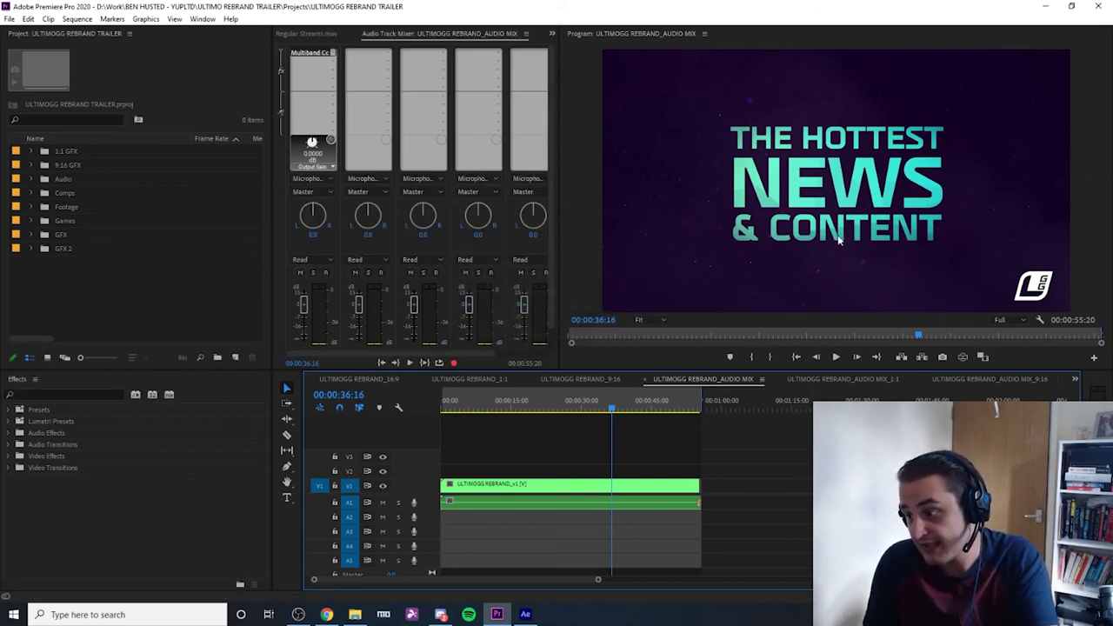
- Review the mixed trailer at the Sign Up Now slate, the streamer shot, the Leagues slate and the FIFA gameplay, and switch to After Effects
drag(692, 411, 683, 412)
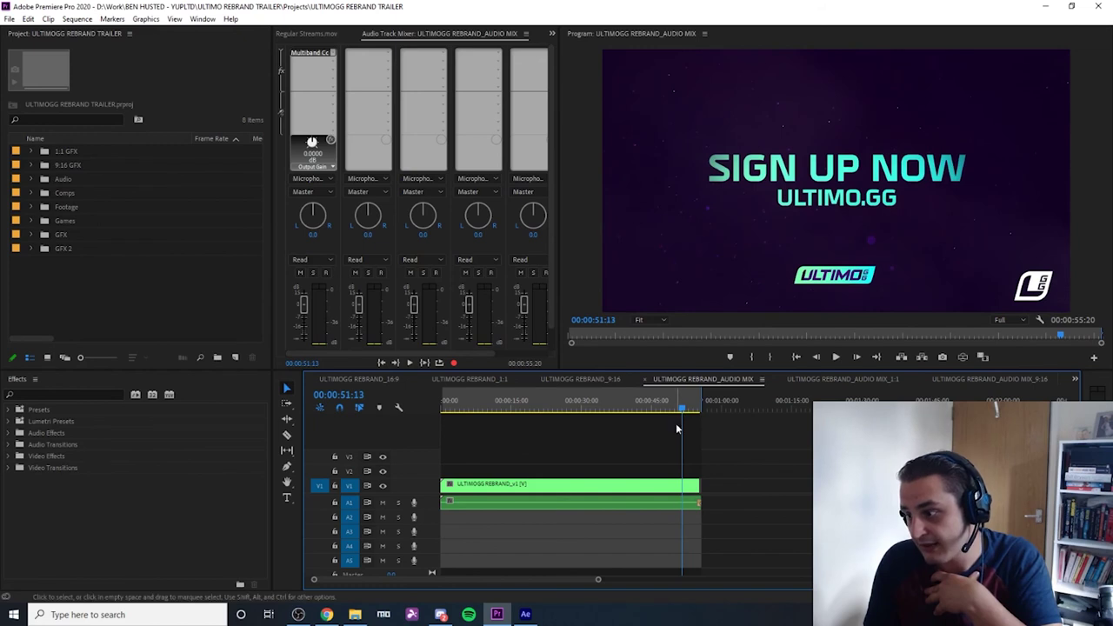
click(580, 407)
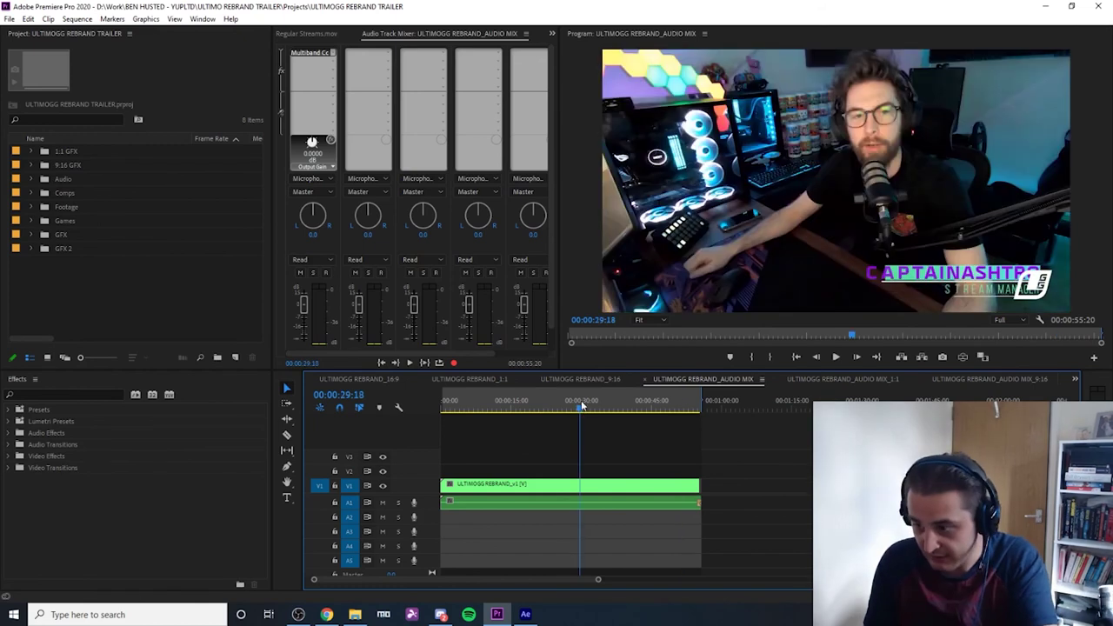
click(509, 407)
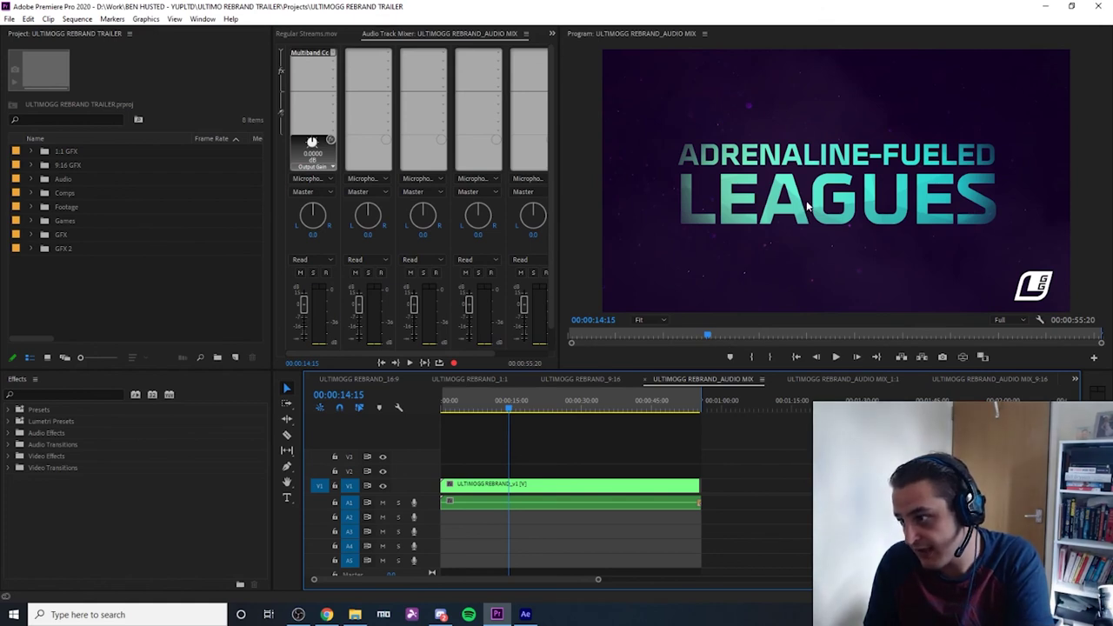
drag(529, 408, 551, 411)
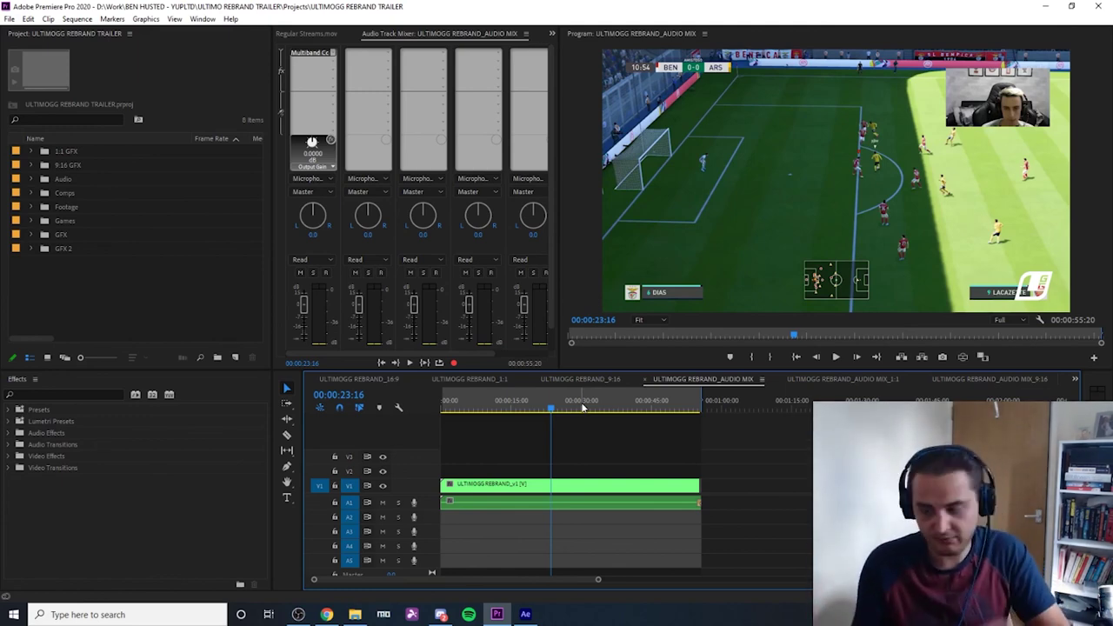
click(525, 614)
click(526, 614)
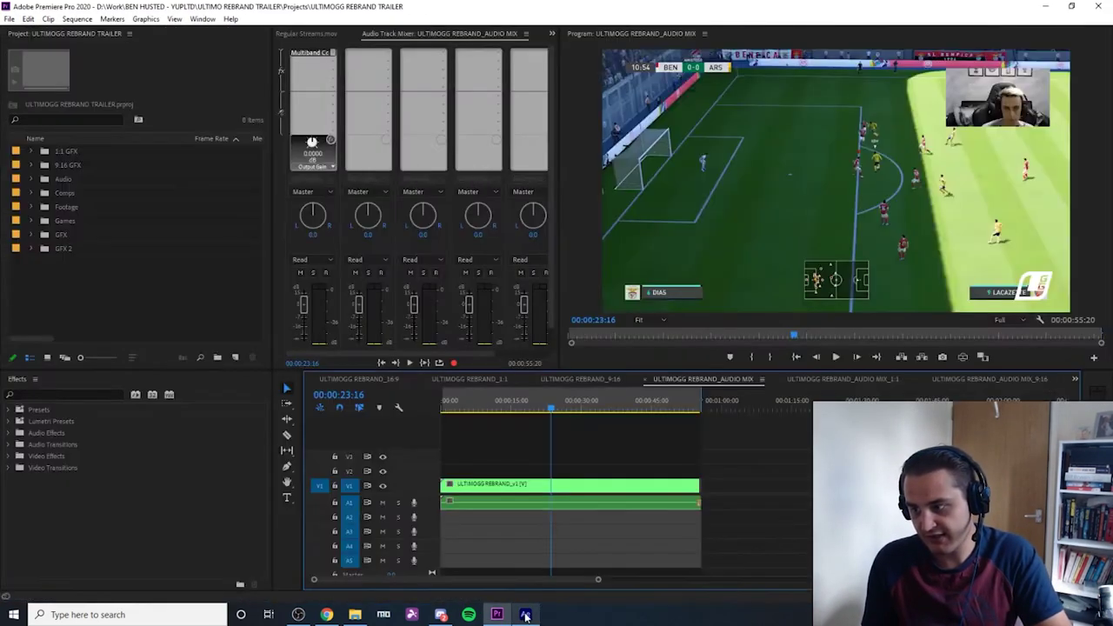